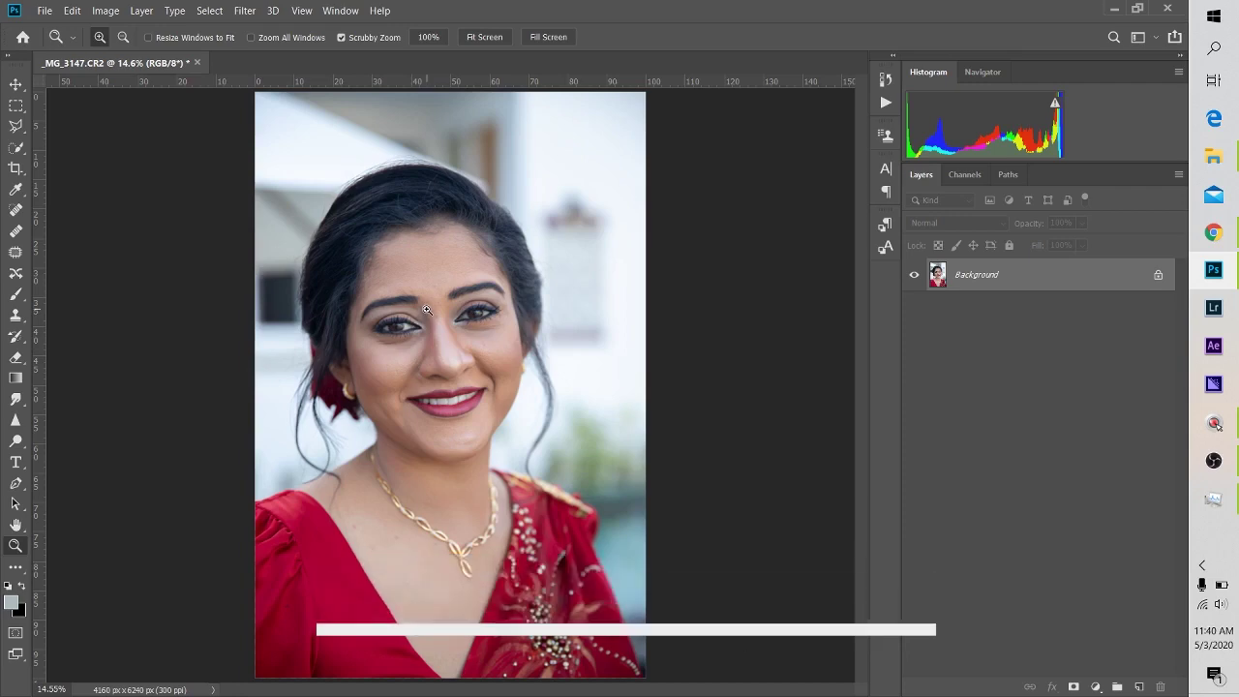
Step: Zoom to 33.3% on the woman's face and pan over the face, neck and necklace to inspect the skin
click(461, 337)
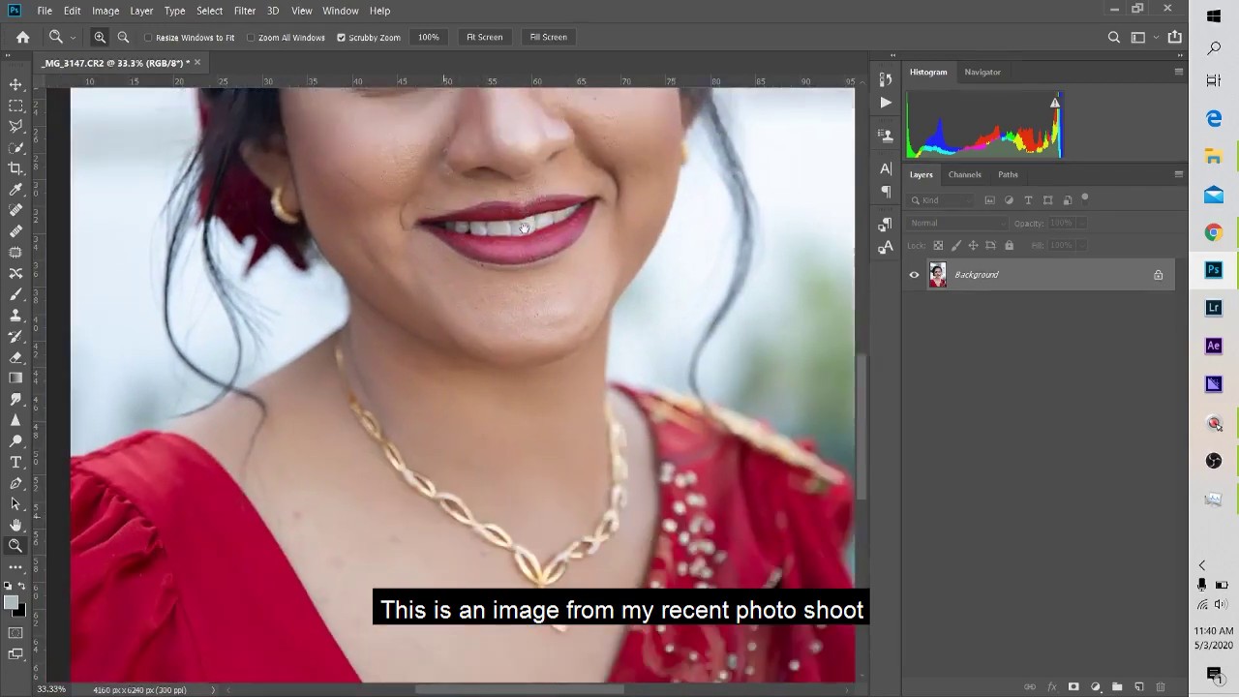
drag(441, 521, 497, 185)
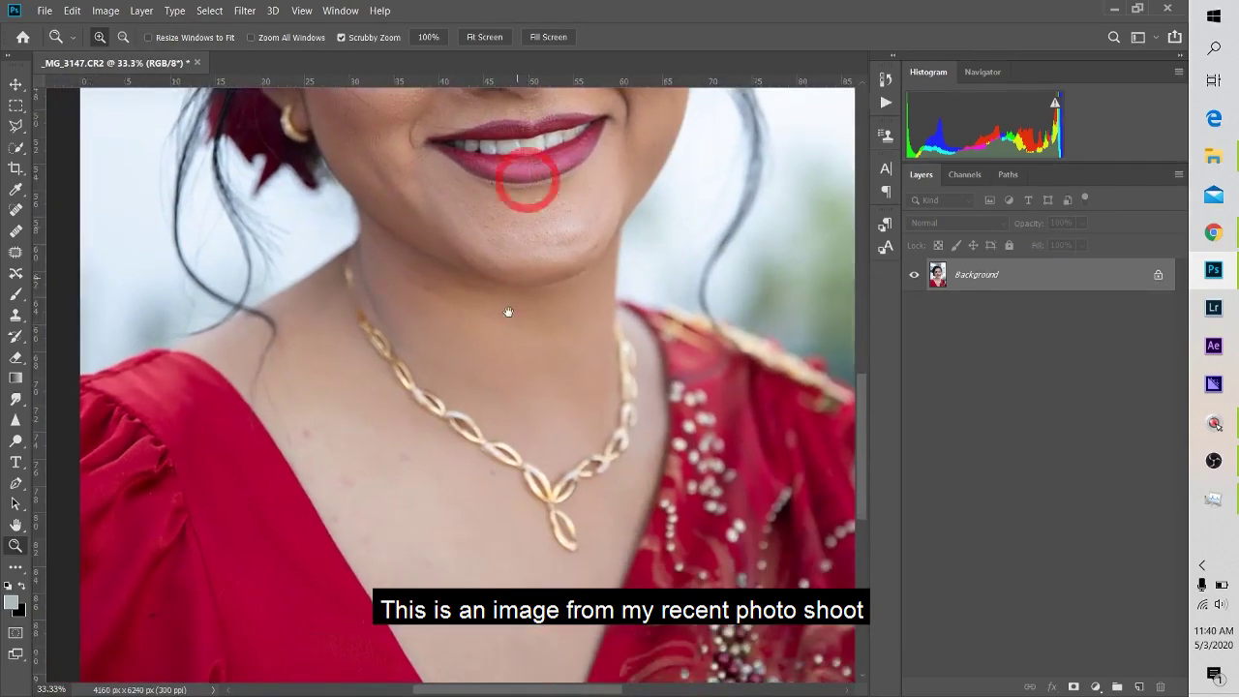
drag(506, 313, 406, 490)
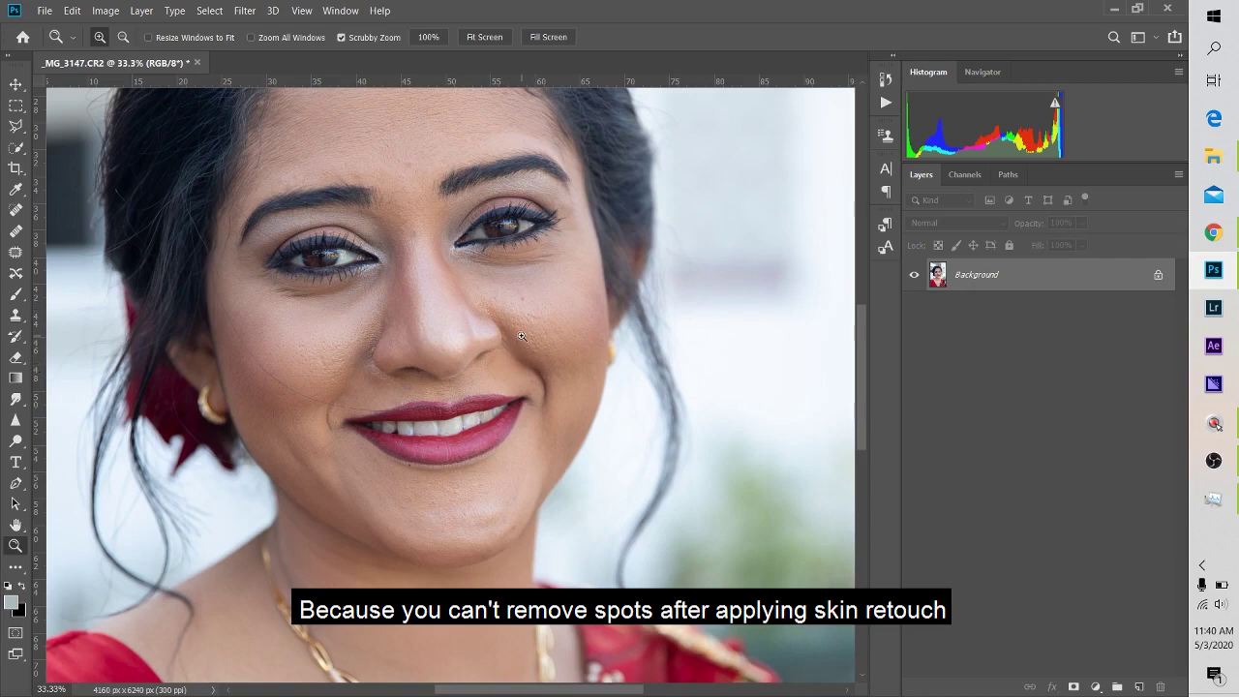
mouse_move(496, 440)
mouse_down()
mouse_move(487, 459)
mouse_move(509, 457)
mouse_up()
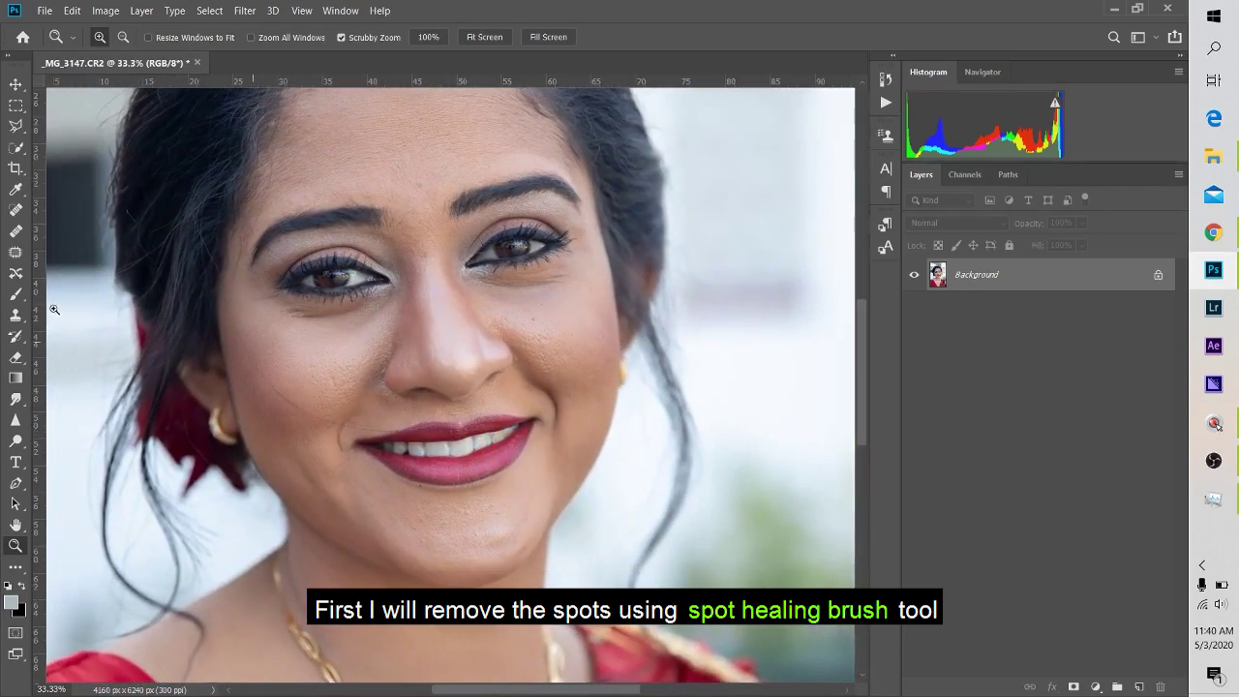
Step: Zoom to 66.7% on the eyes and heal the spot between them with the Spot Healing Brush
click(15, 211)
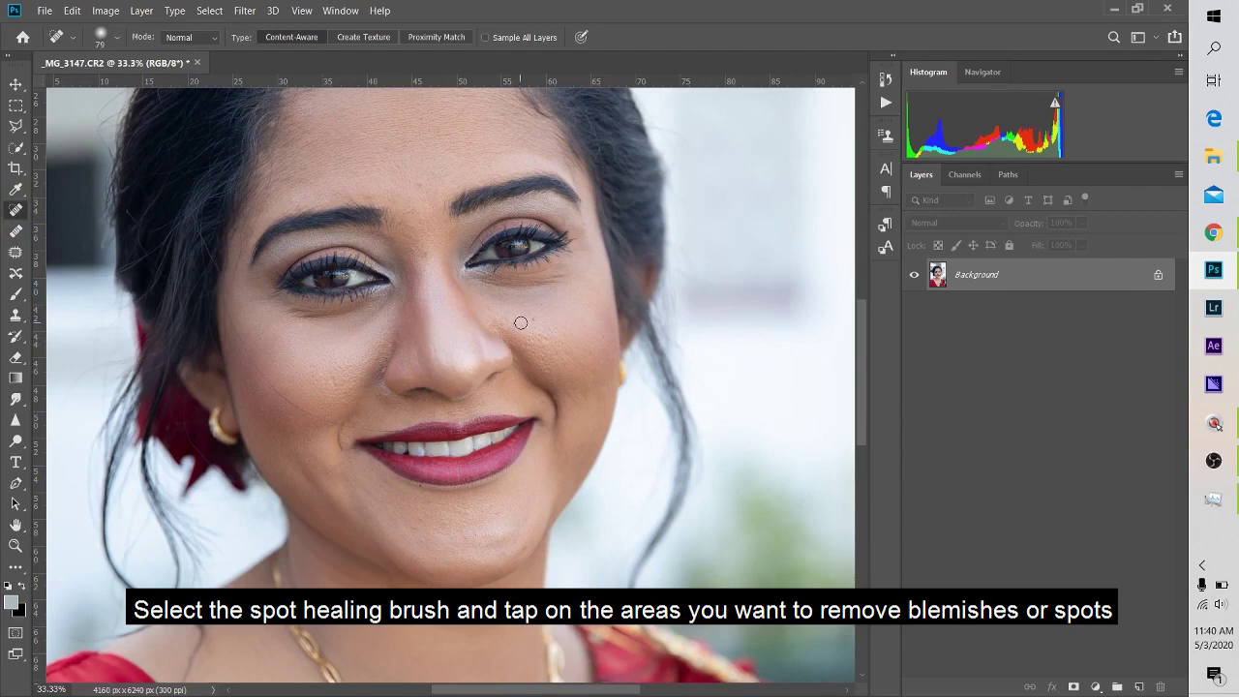
key(z)
click(437, 246)
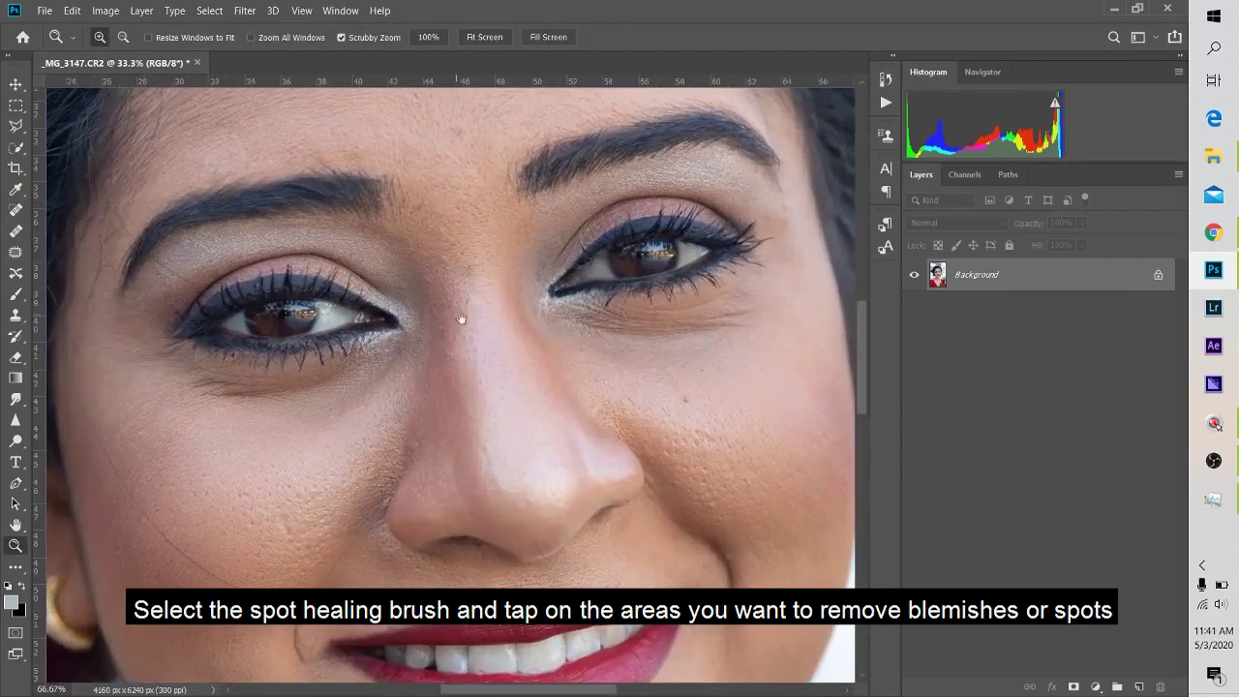
drag(403, 322, 411, 347)
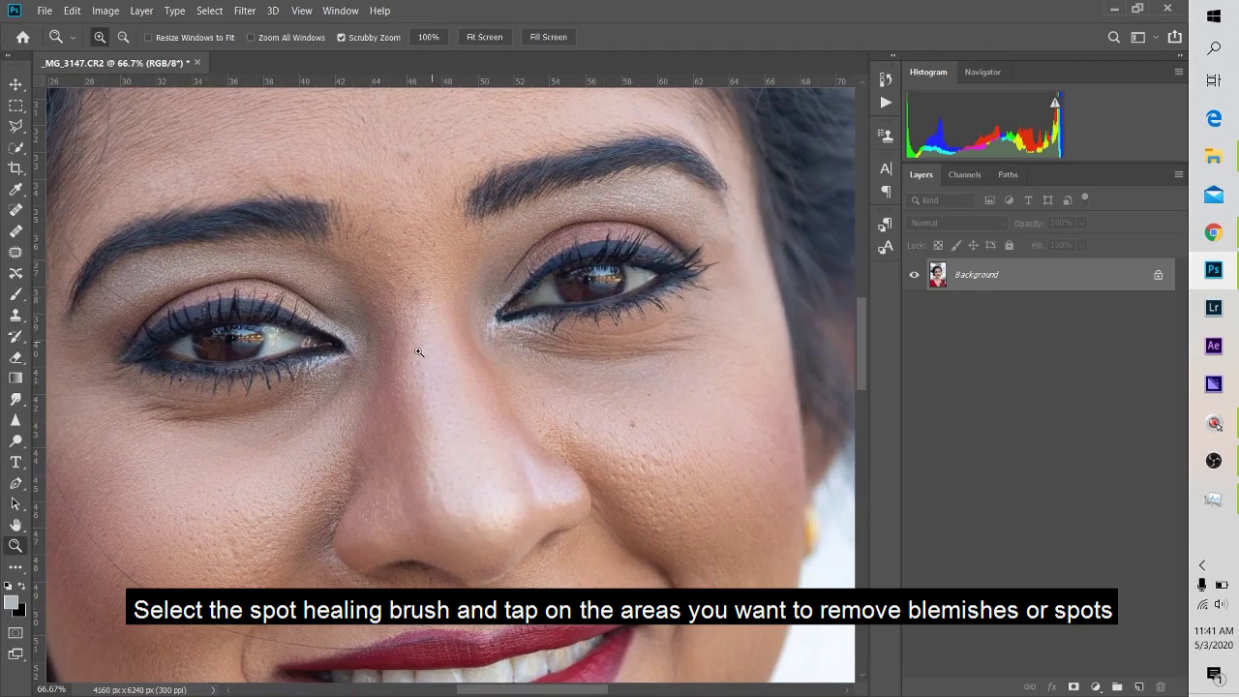
click(16, 213)
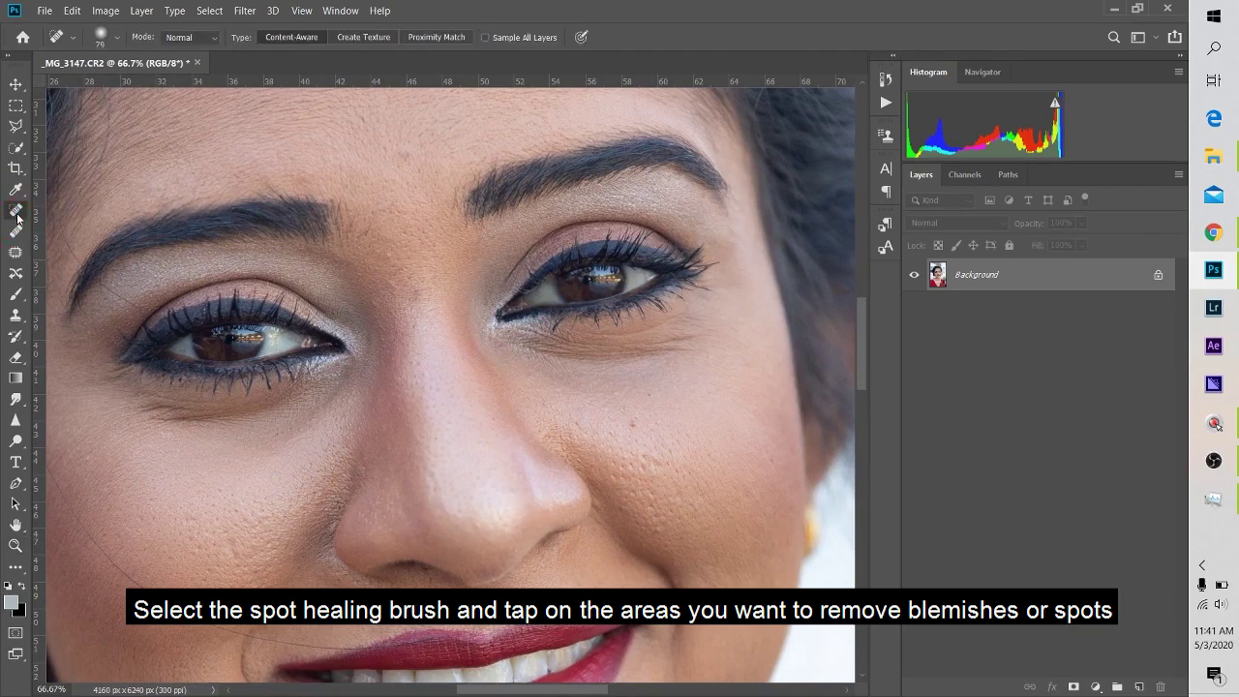
click(411, 293)
Step: Resize the healing brush to about 125 px with low hardness for a soft edge
key(alt)
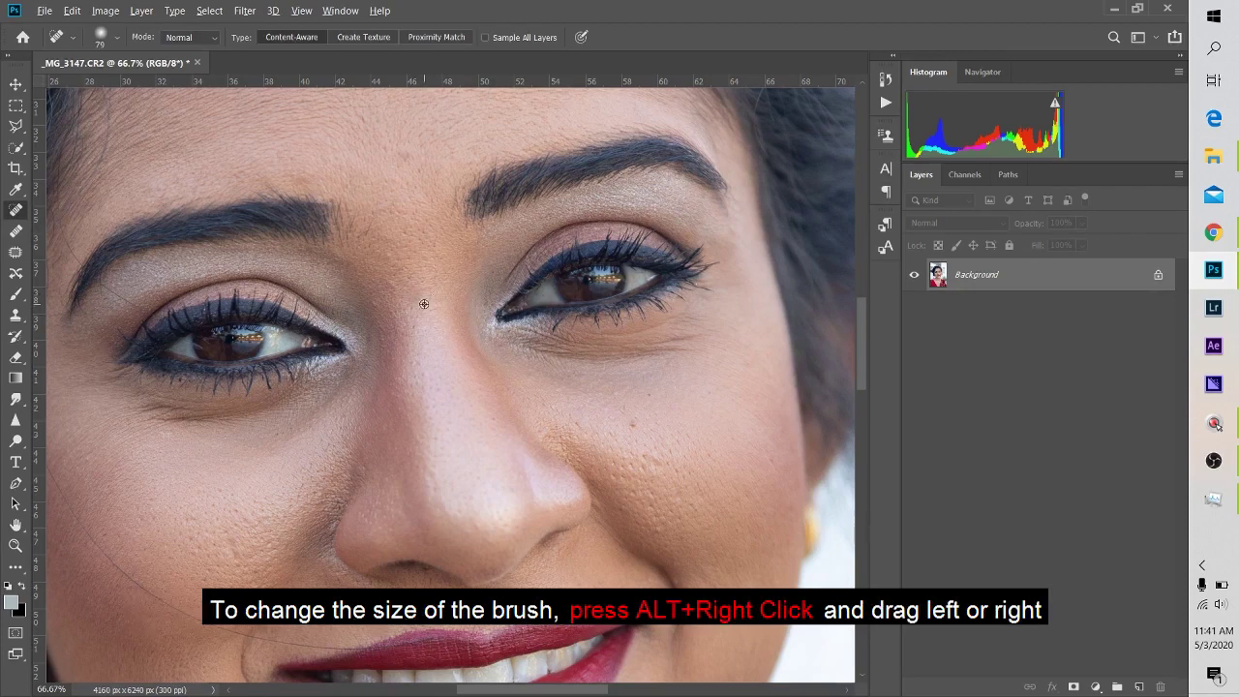
alt+right_click(424, 309)
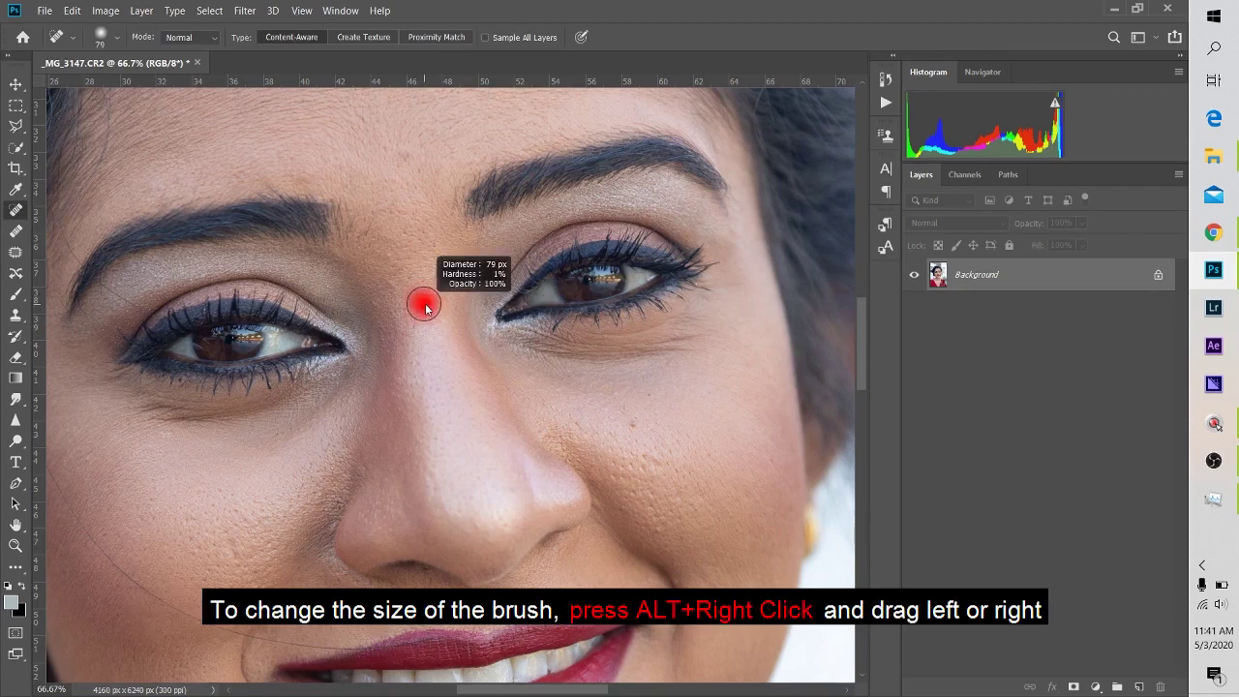
mouse_move(424, 308)
mouse_down()
mouse_move(450, 312)
mouse_move(392, 312)
mouse_move(439, 309)
mouse_move(434, 189)
mouse_up()
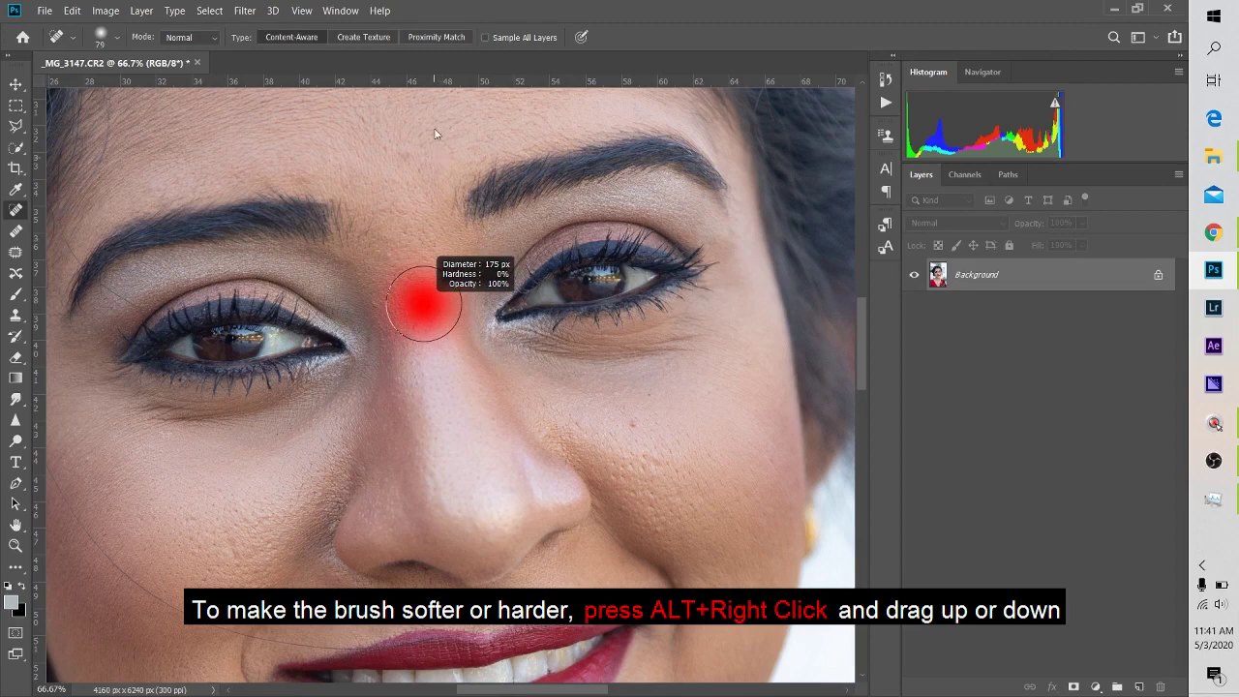
drag(437, 101, 428, 521)
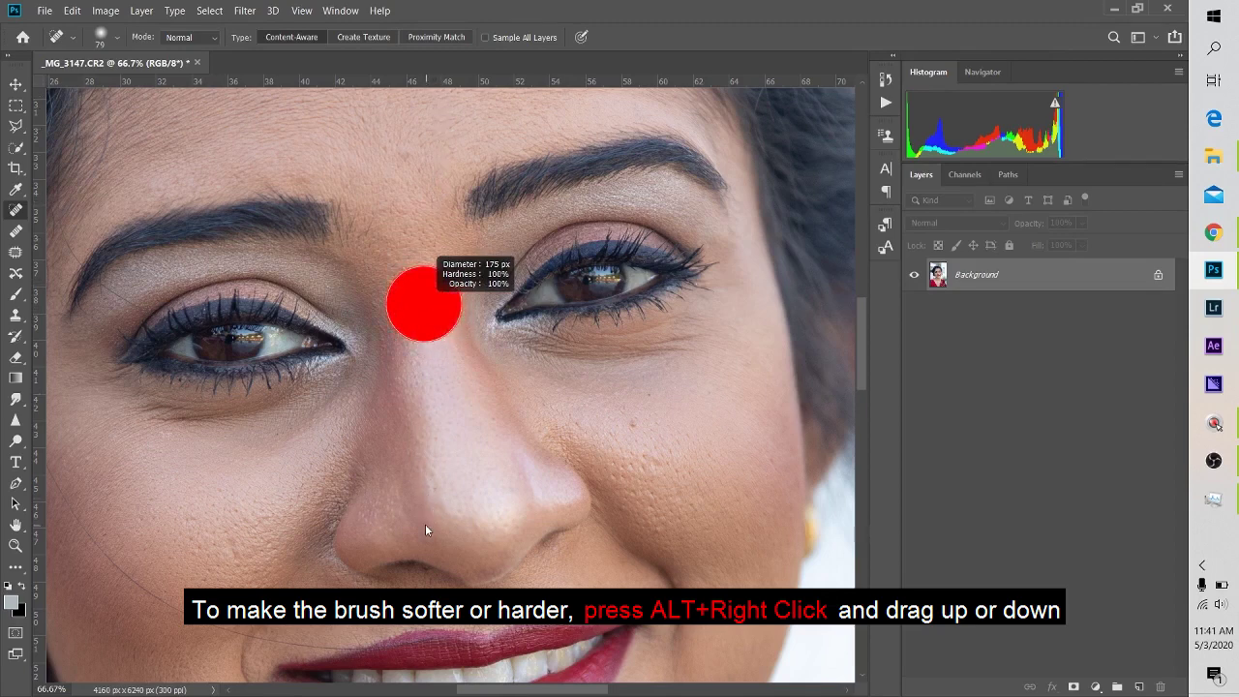
mouse_move(425, 524)
mouse_down()
mouse_move(429, 235)
mouse_move(453, 246)
mouse_move(420, 290)
mouse_move(423, 316)
mouse_up()
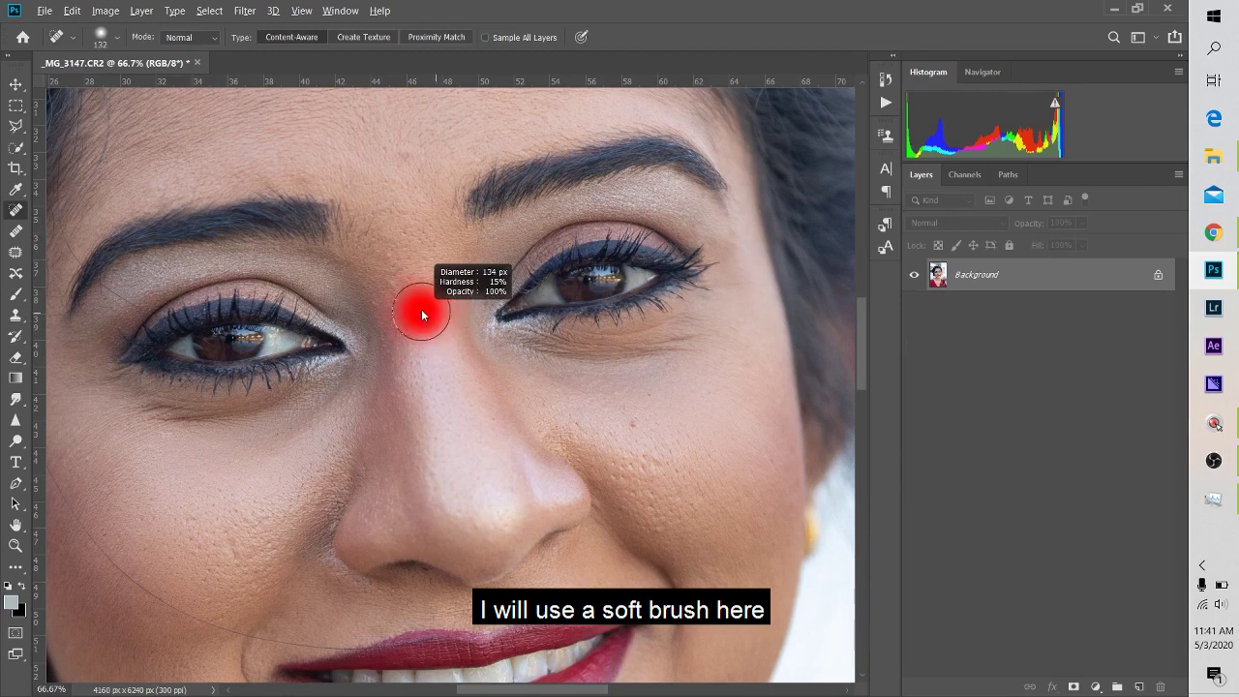
Step: Heal blemishes on the forehead, both cheeks and beside the nose
drag(420, 309, 420, 310)
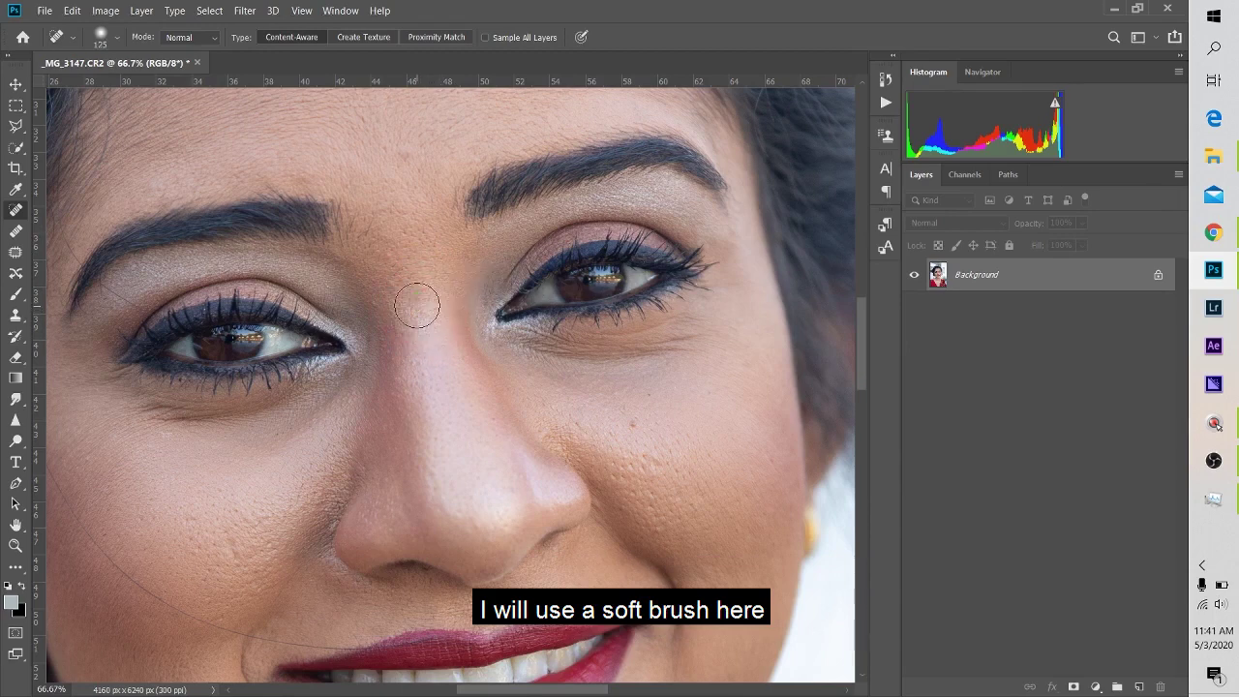
click(400, 149)
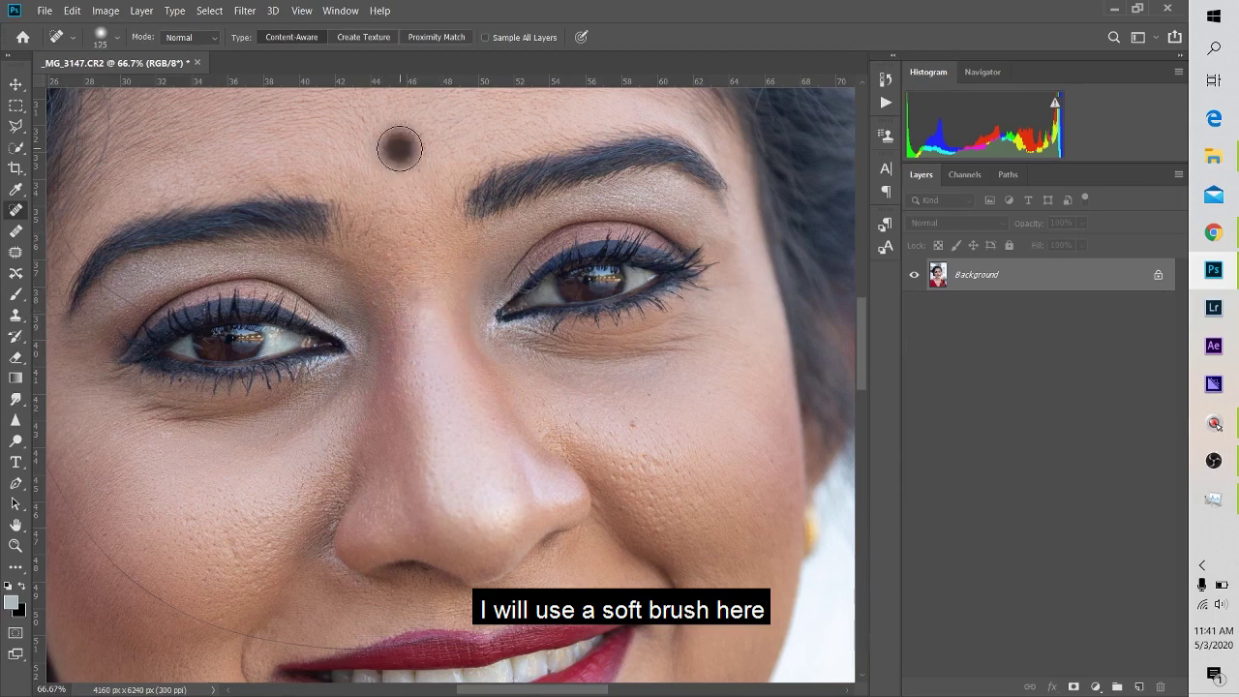
click(625, 418)
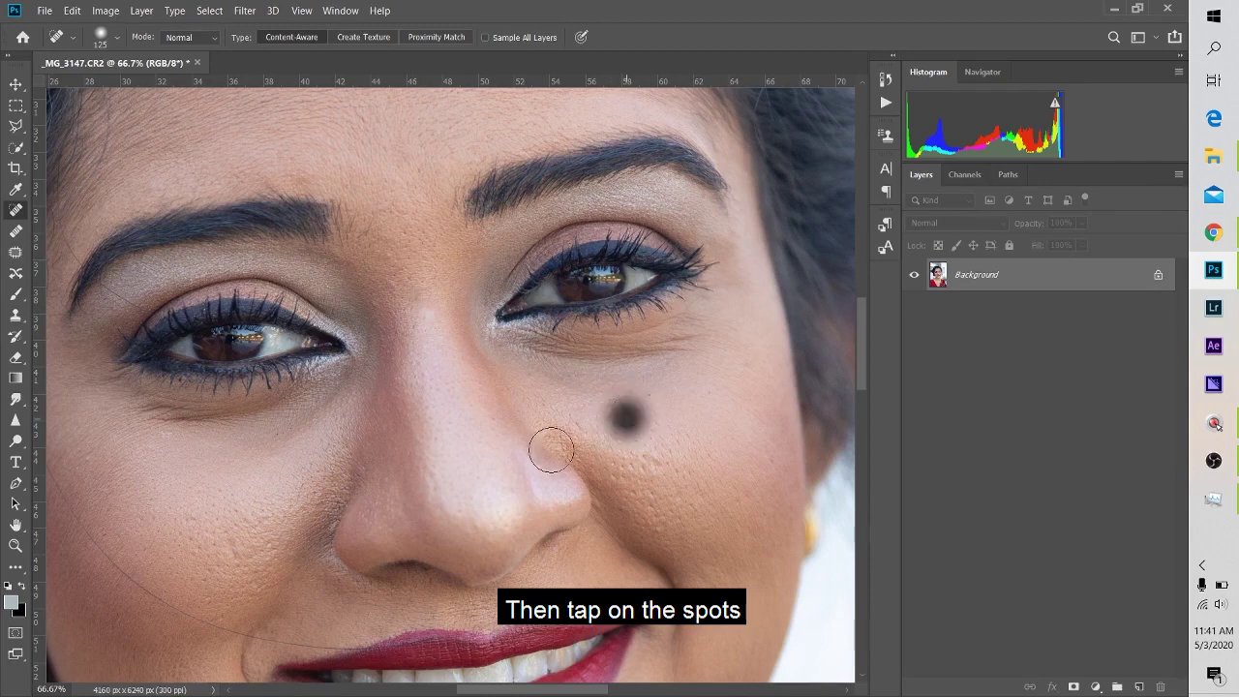
click(276, 440)
click(237, 556)
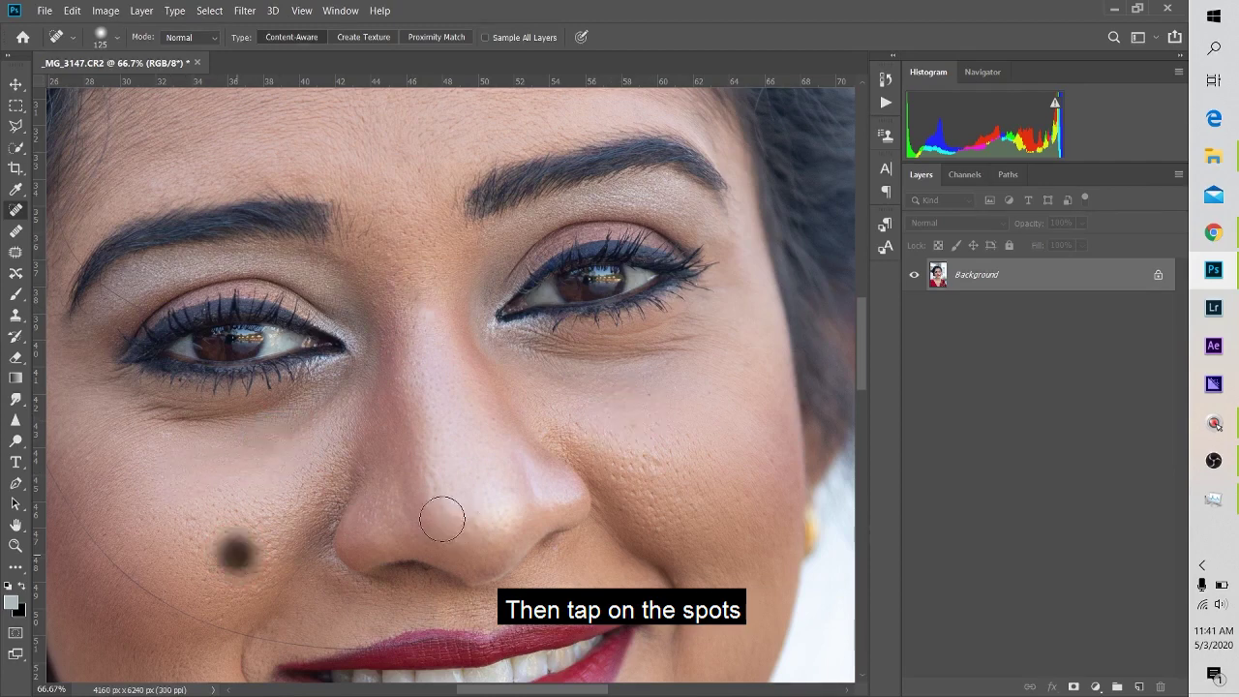
scroll(556, 521, down, 3)
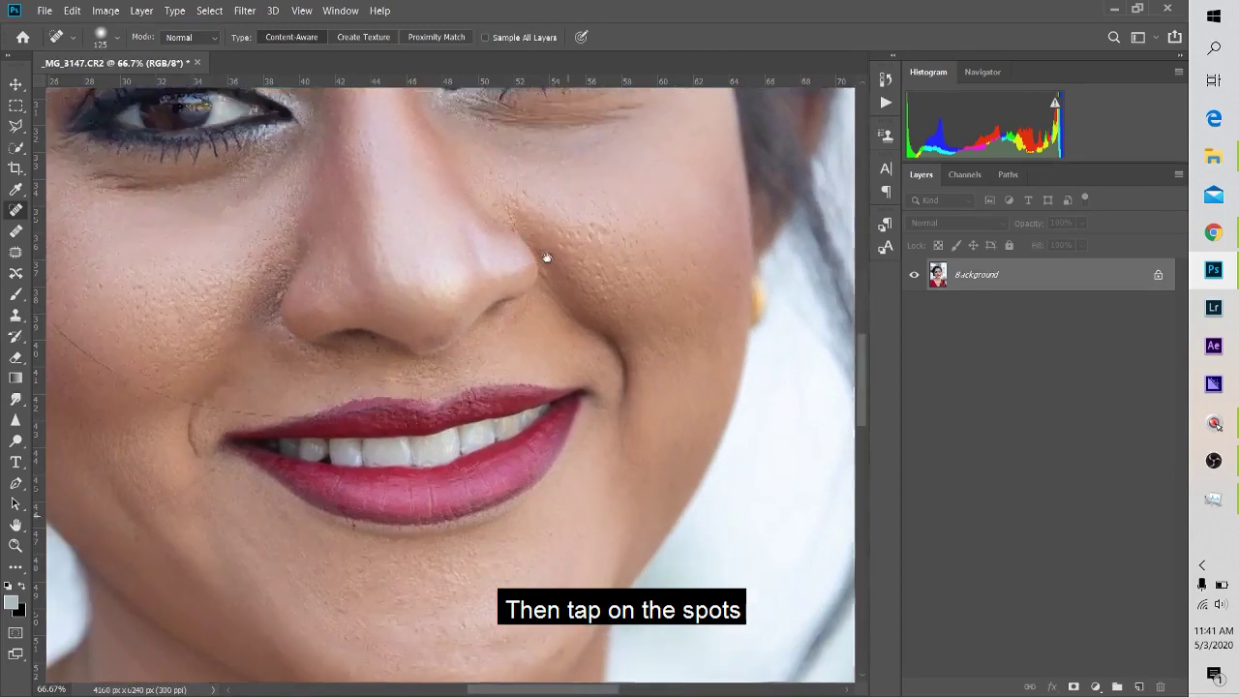
click(550, 245)
scroll(473, 459, down, 2)
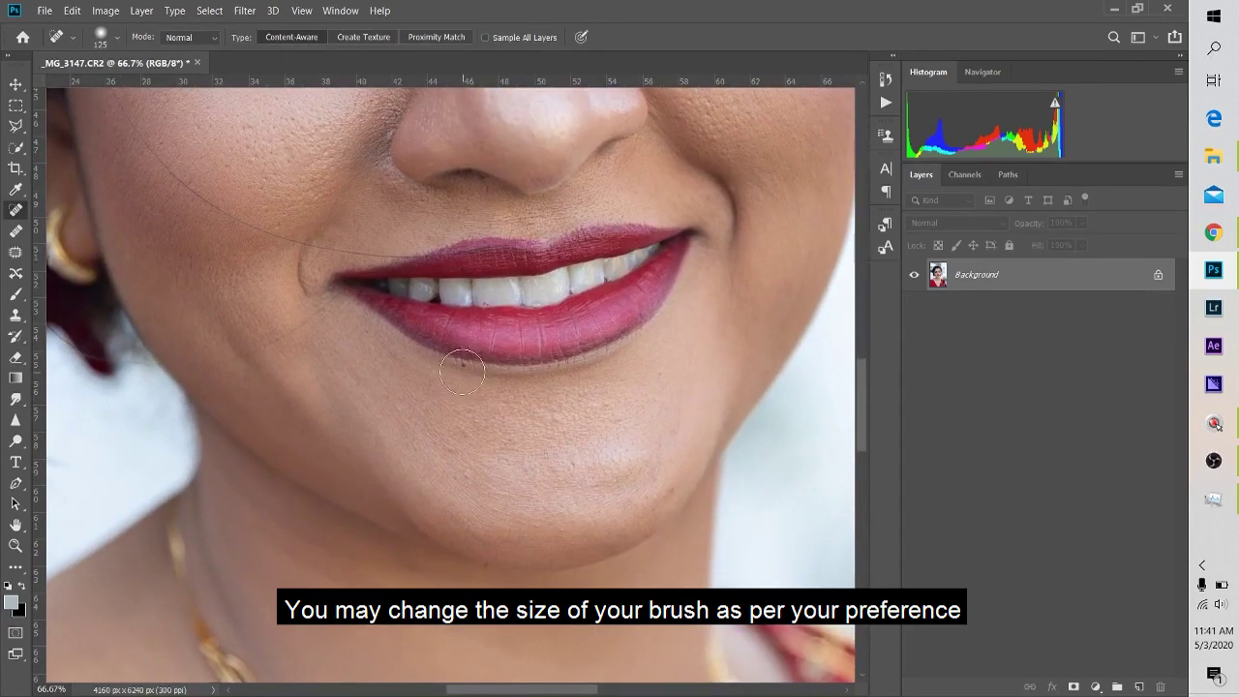
Step: Shrink the brush to 74 px and heal the spot below the lower lip and several chin spots
alt+right_click(455, 383)
click(445, 362)
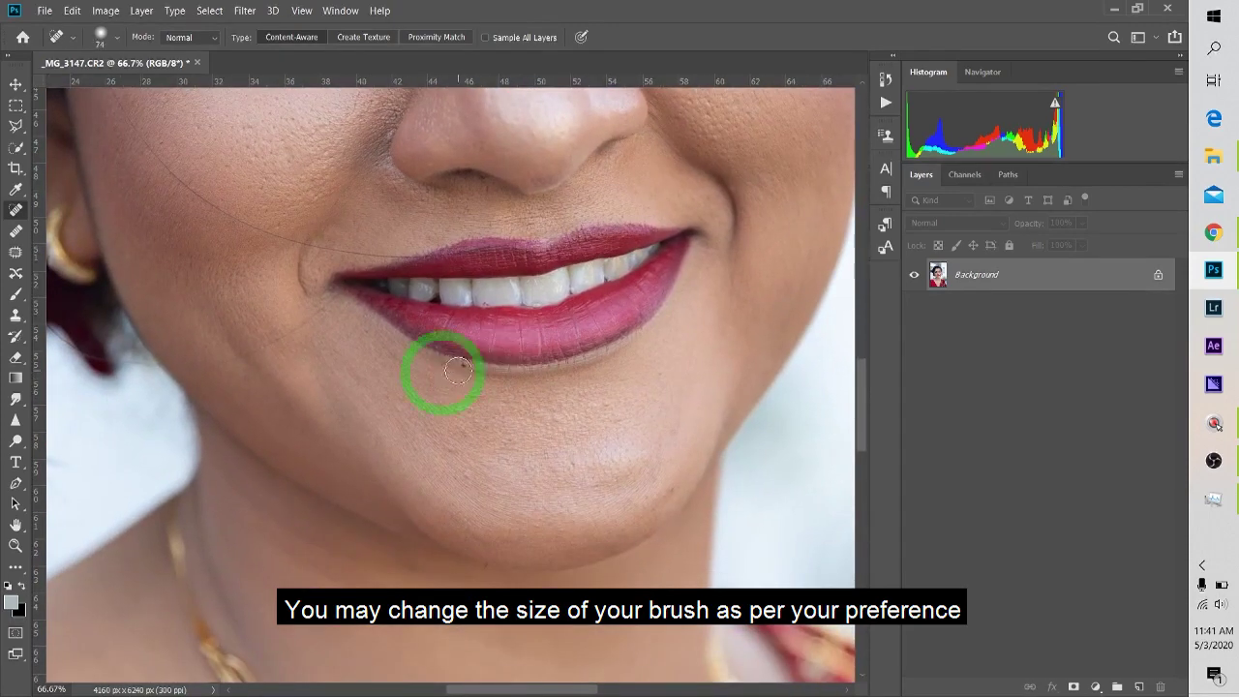
click(461, 370)
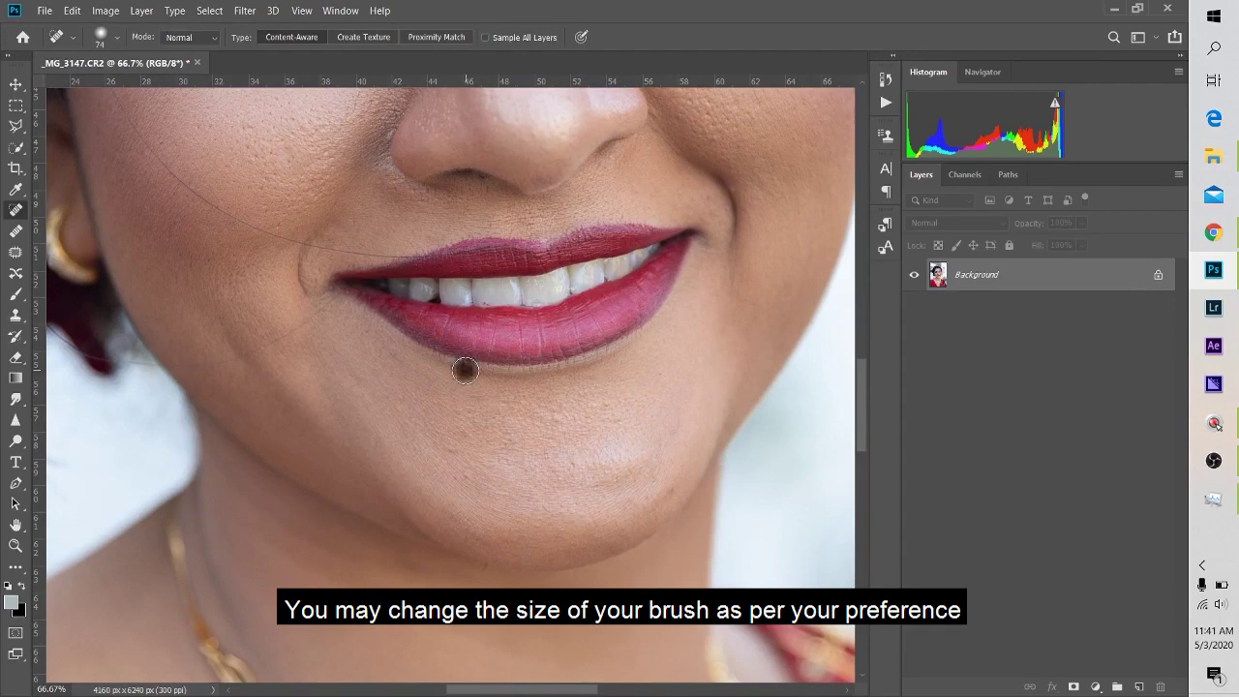
click(667, 492)
click(614, 418)
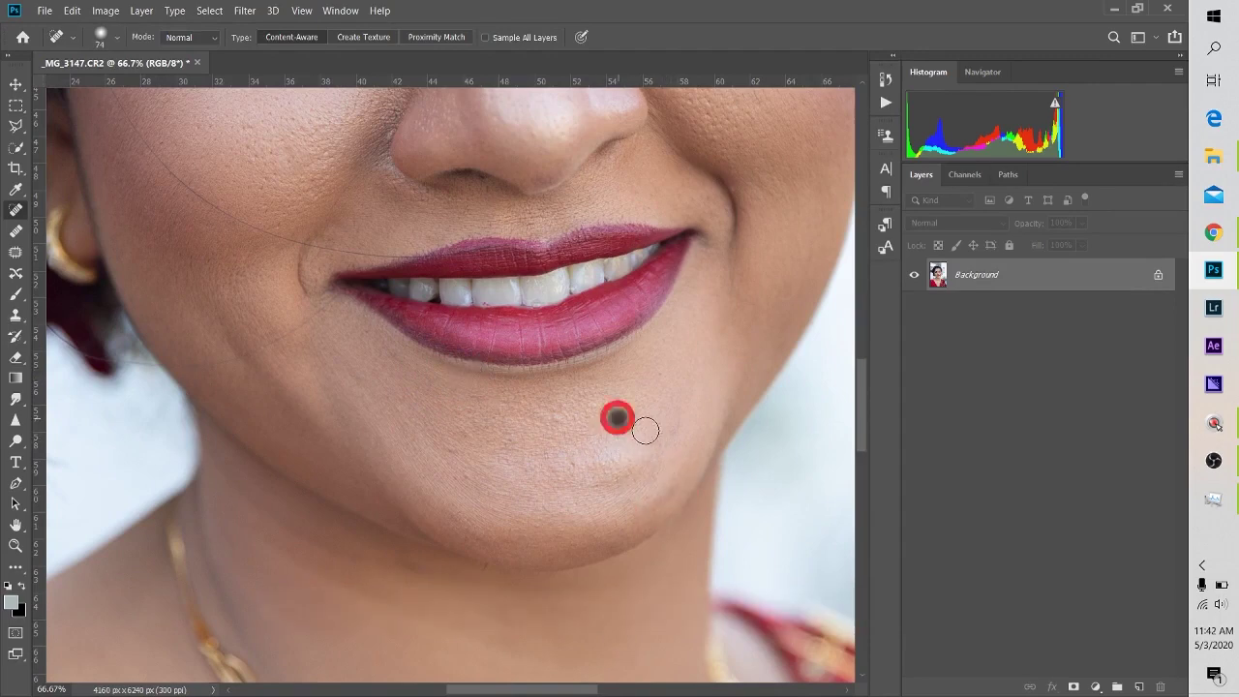
click(668, 423)
click(670, 489)
Step: Heal the remaining small spots across the chin
click(592, 450)
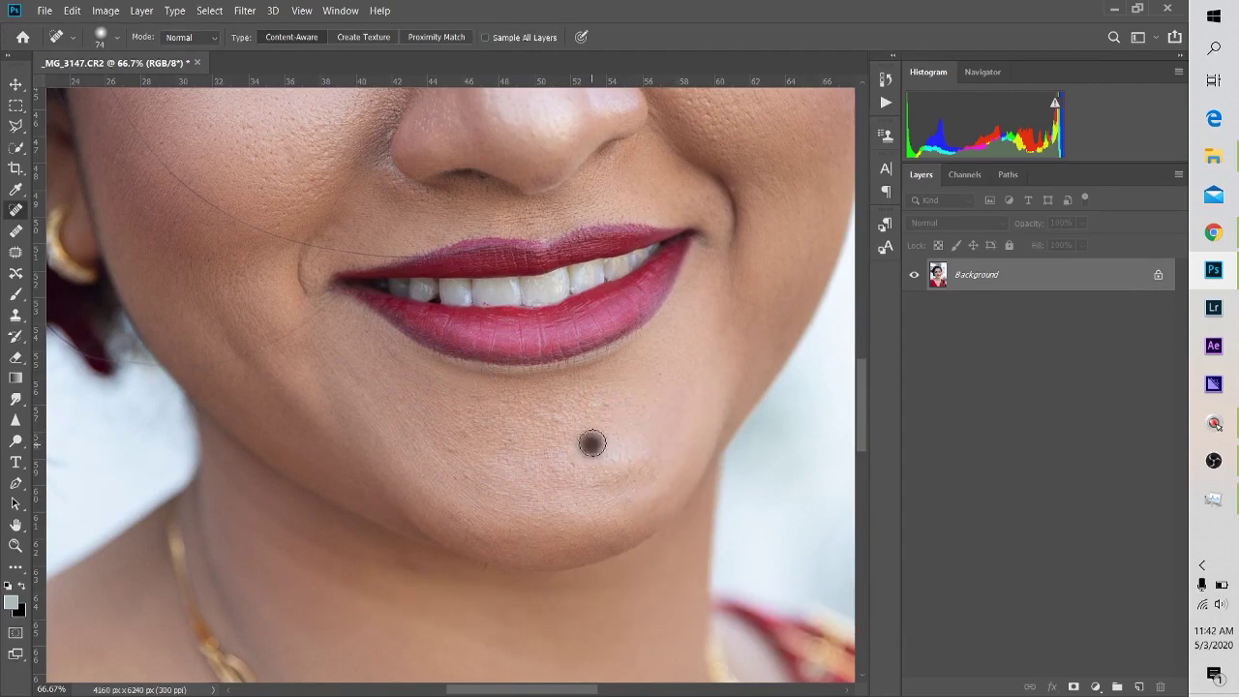
click(508, 444)
click(567, 410)
click(567, 452)
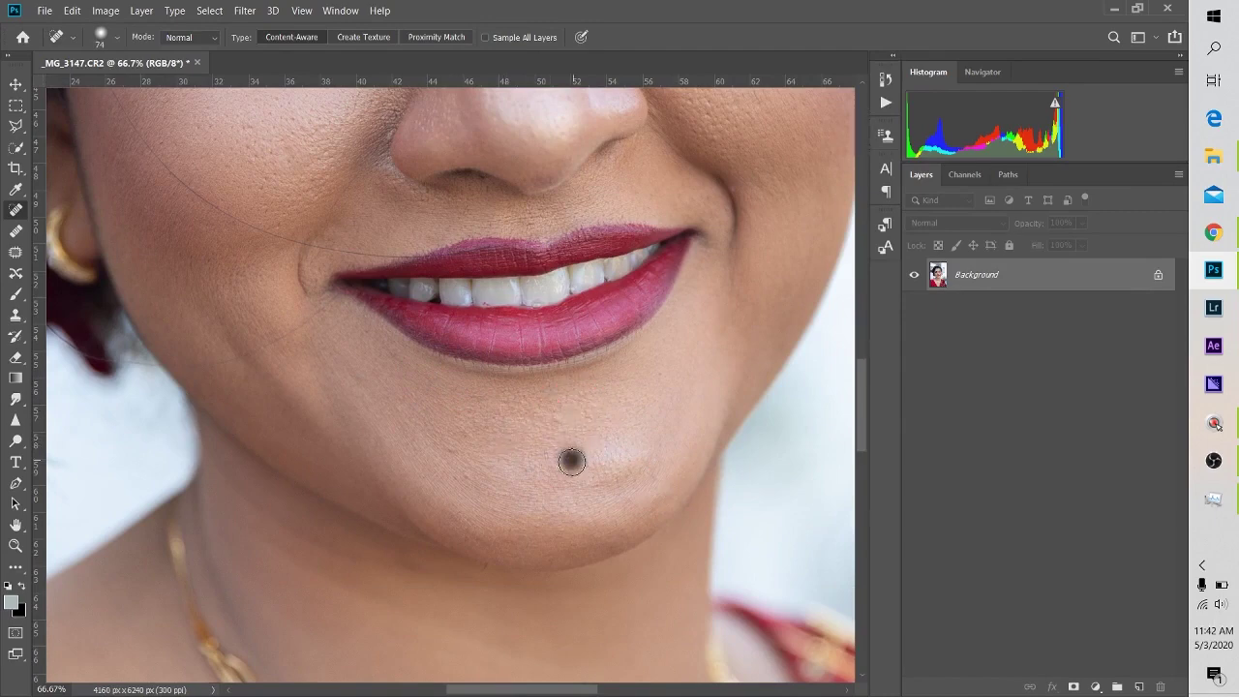
click(468, 477)
drag(390, 346, 438, 481)
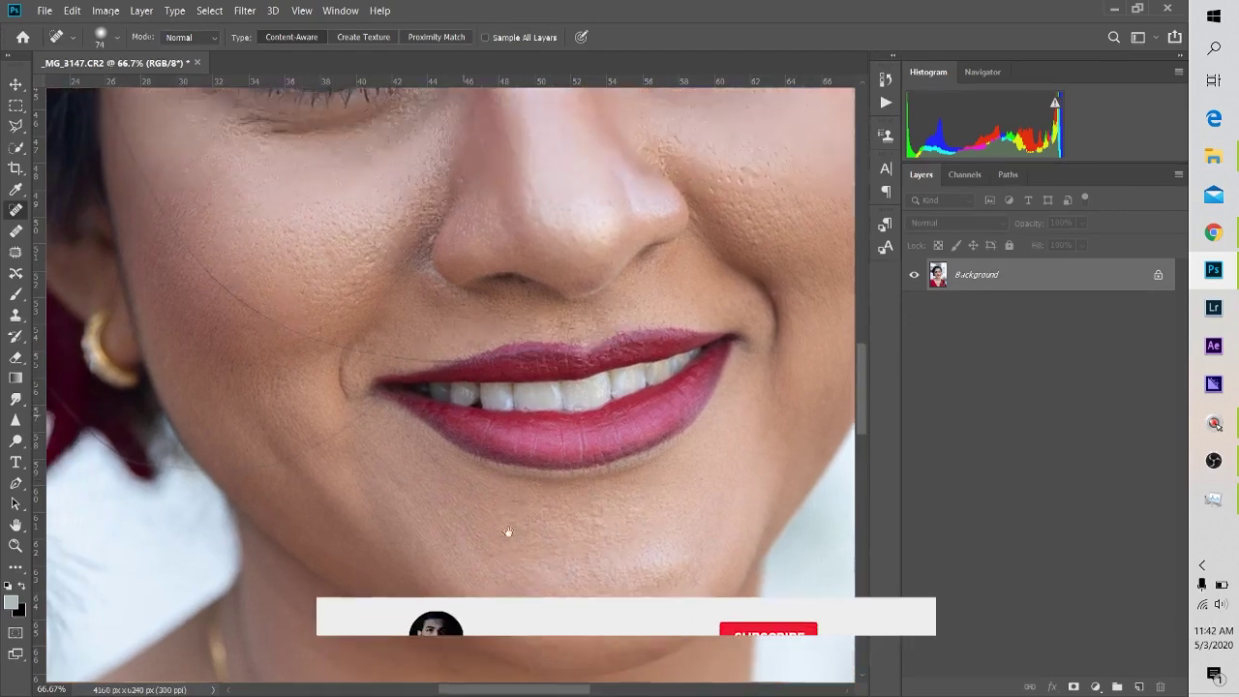
drag(653, 329, 532, 477)
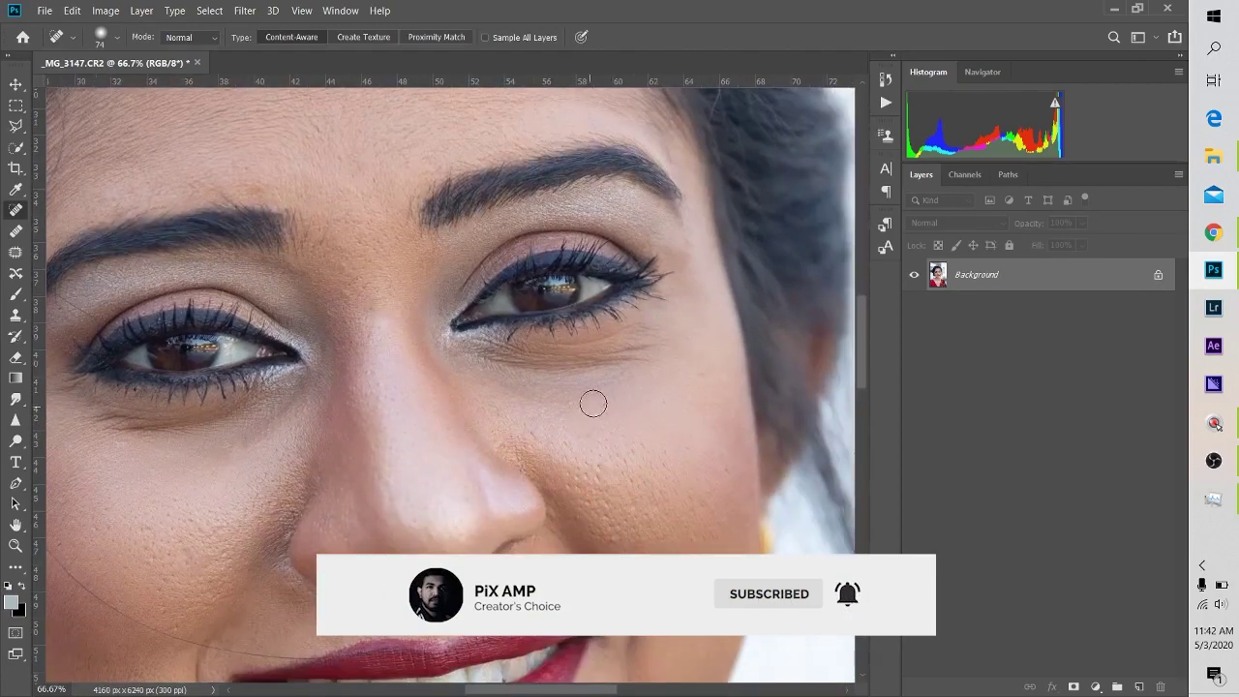
drag(417, 382, 580, 621)
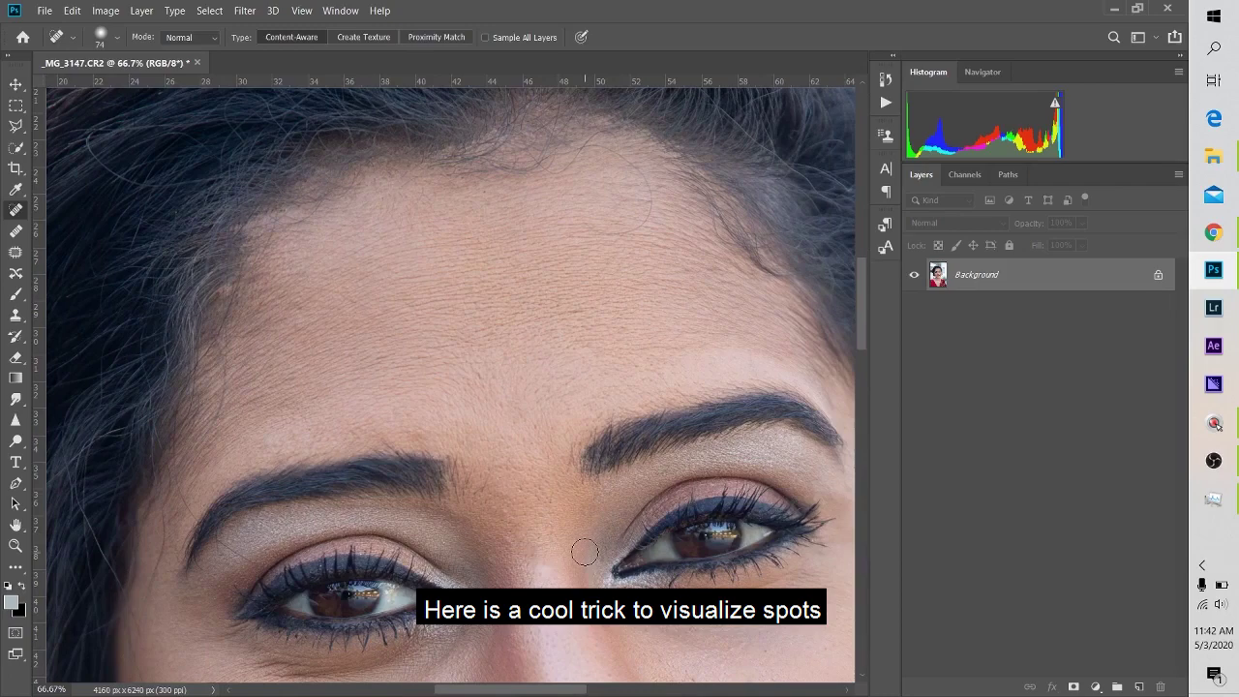
Step: Fit the photo and create a colour-inverted duplicate of the Background as Layer 1
key(ctrl+0)
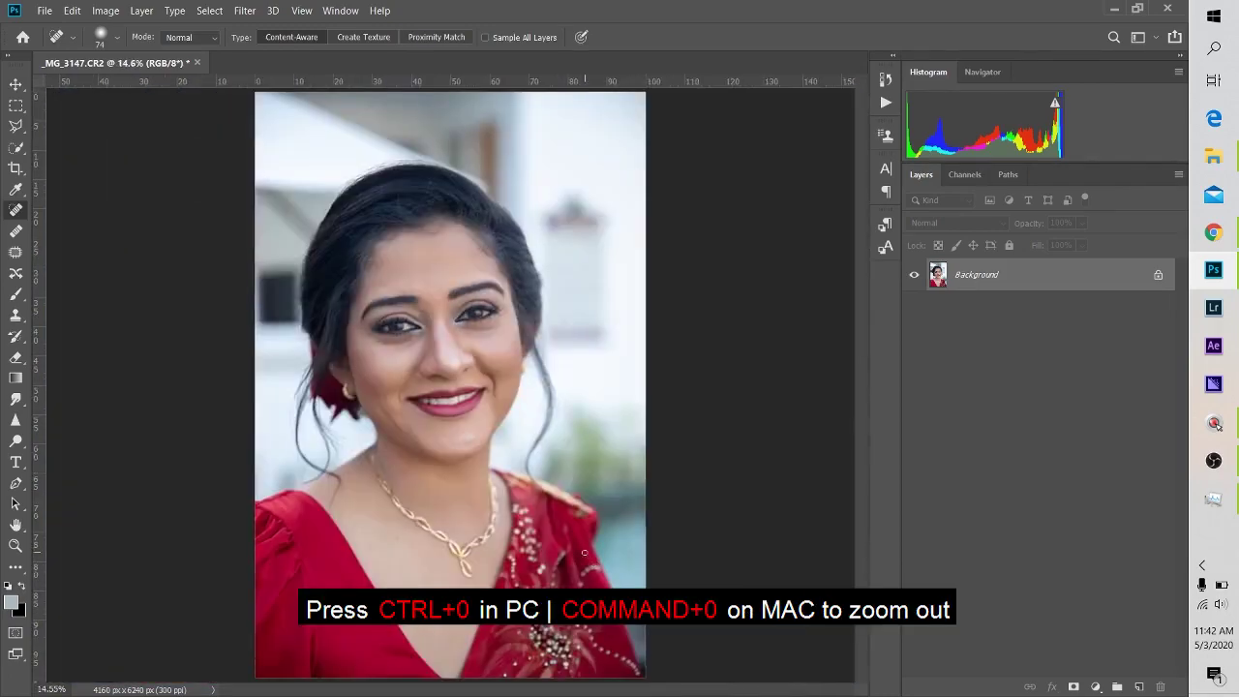
click(1039, 282)
key(ctrl+j)
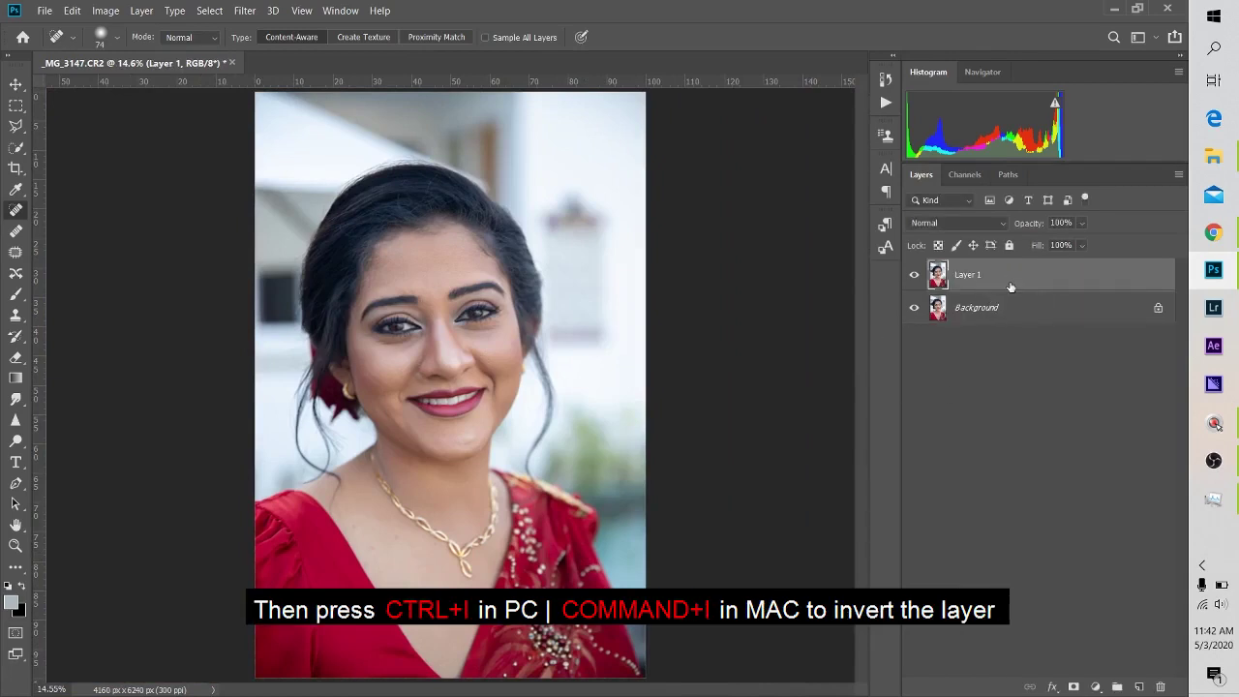
key(ctrl+i)
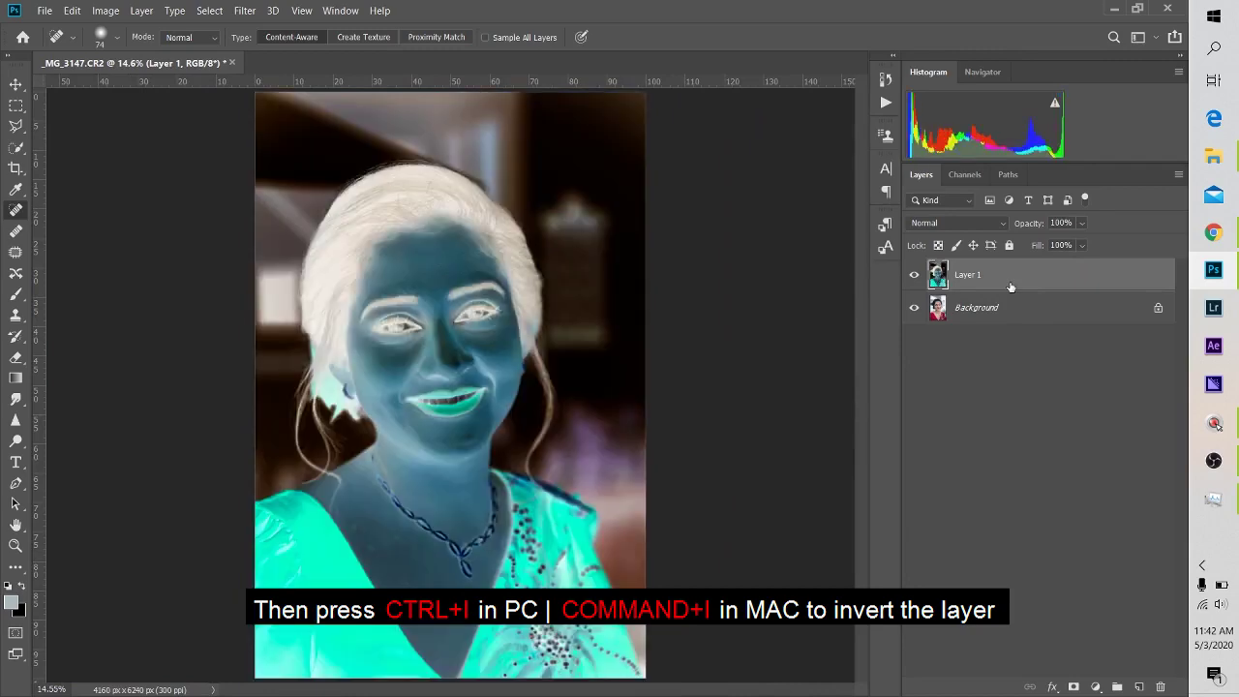
Step: Zoom in on the neck to check for spots, then delete the inverted Layer 1
key(z)
click(361, 527)
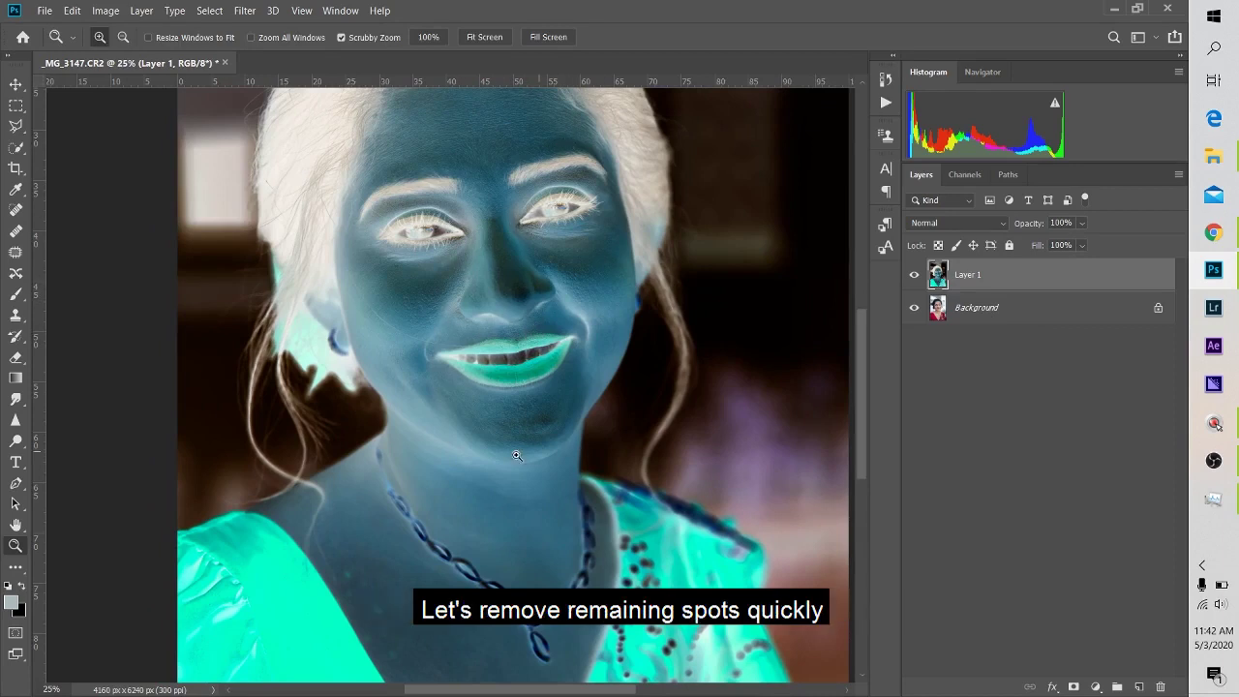
drag(481, 451, 471, 332)
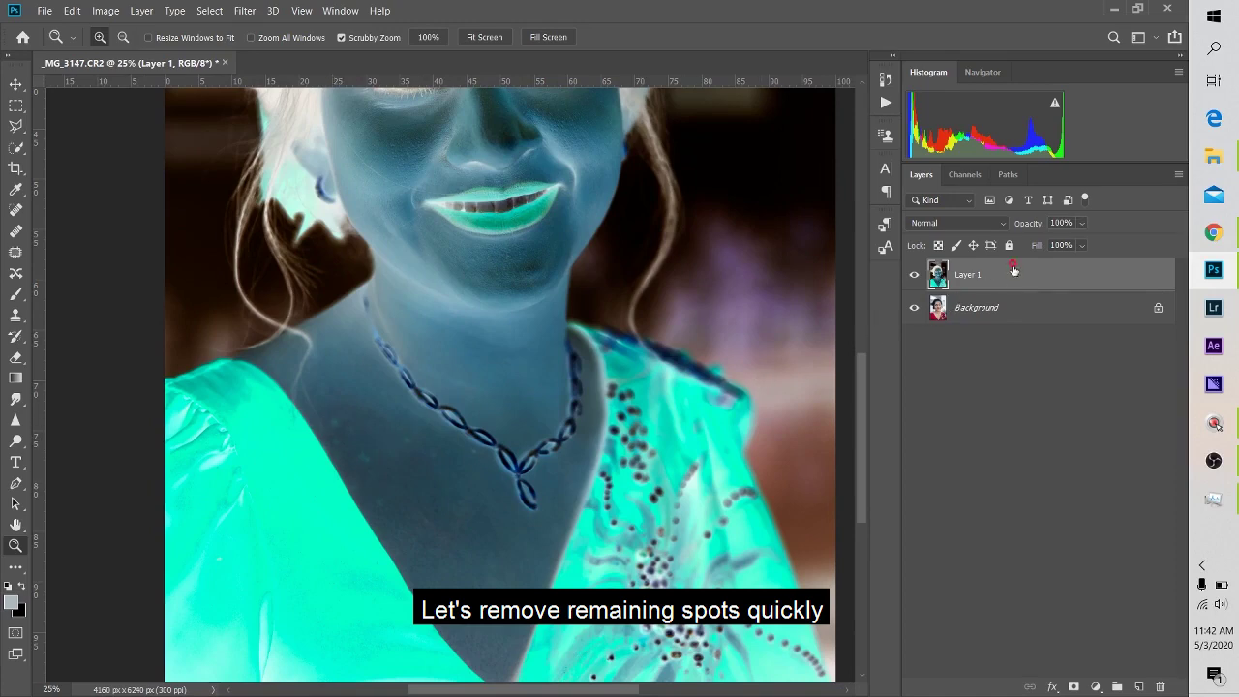
key(Delete)
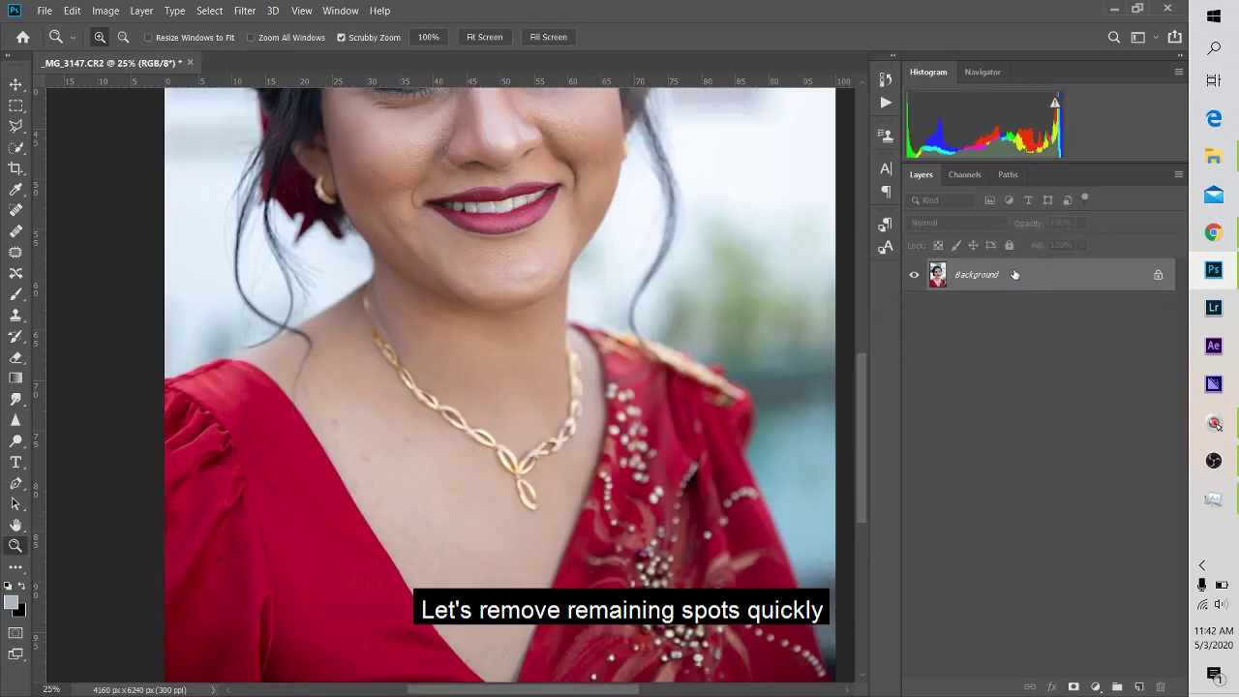
Step: Heal the reddish spots on the neck beside the necklace, then fit the whole photo on screen
click(15, 210)
key(z)
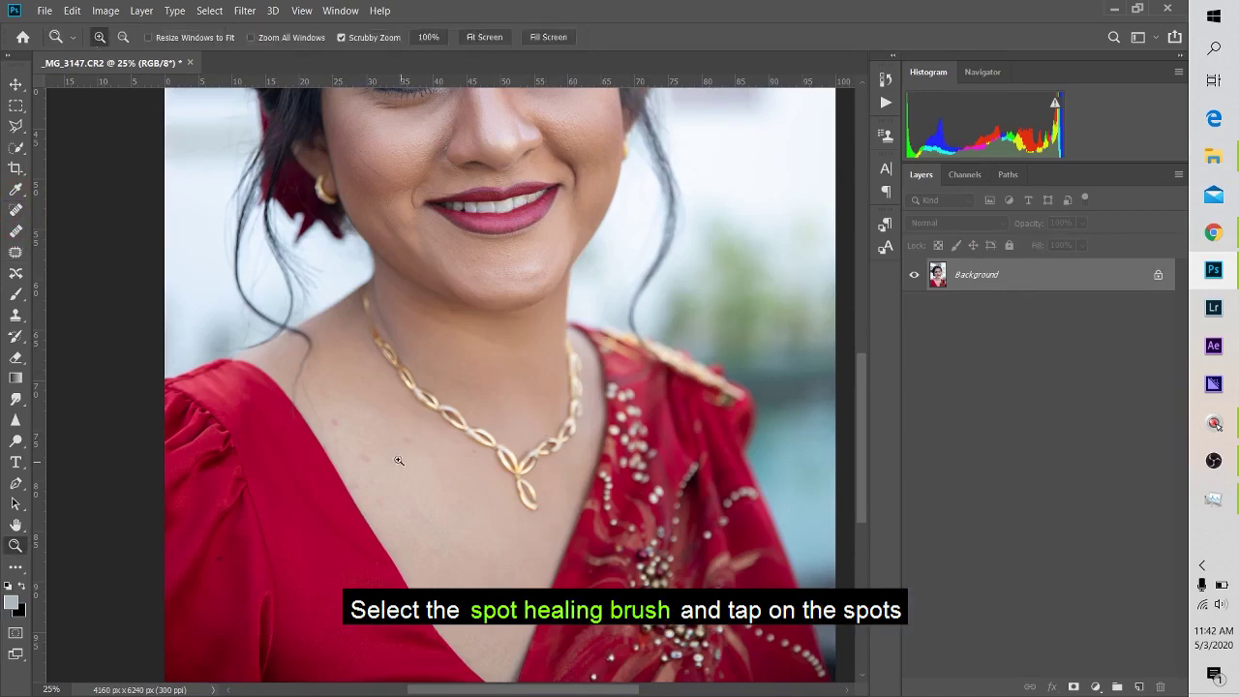
drag(387, 453, 372, 368)
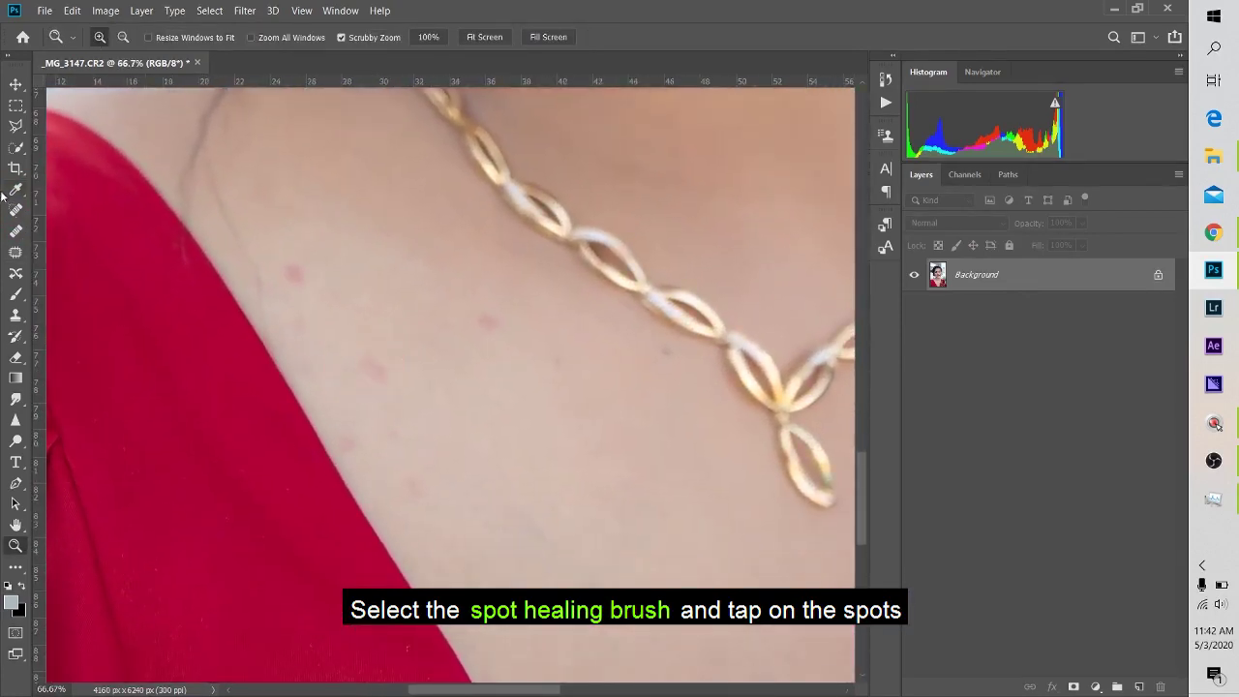
click(16, 209)
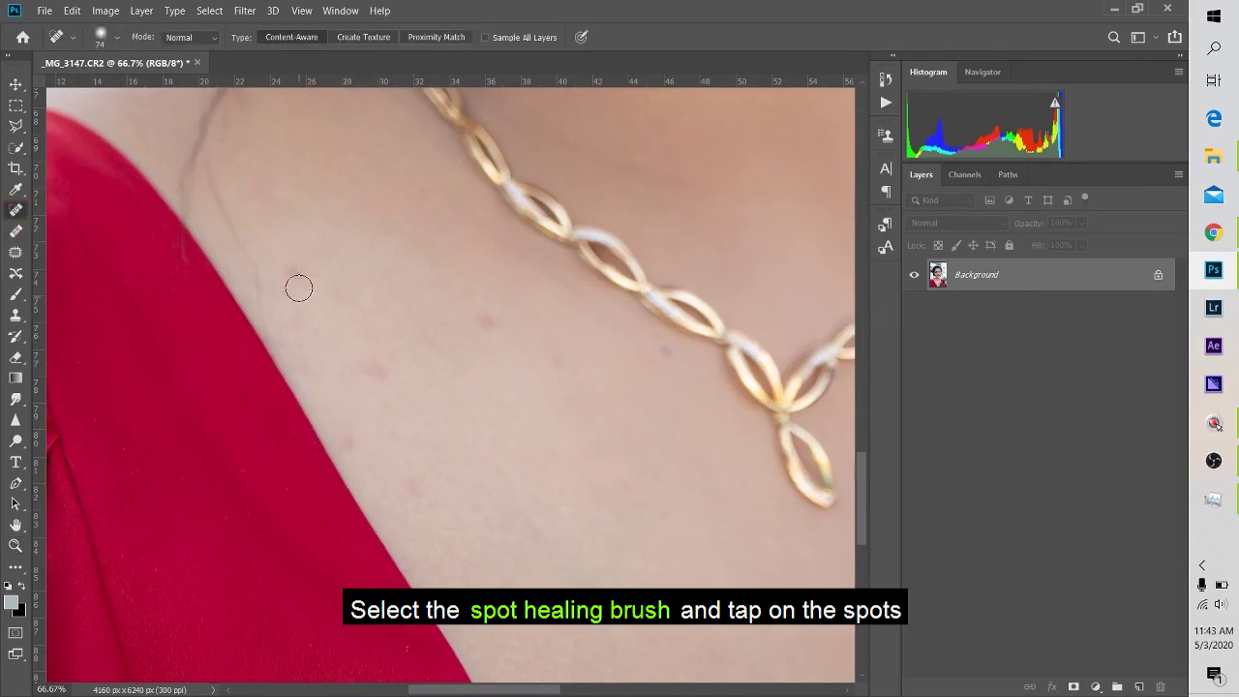
click(298, 271)
click(386, 368)
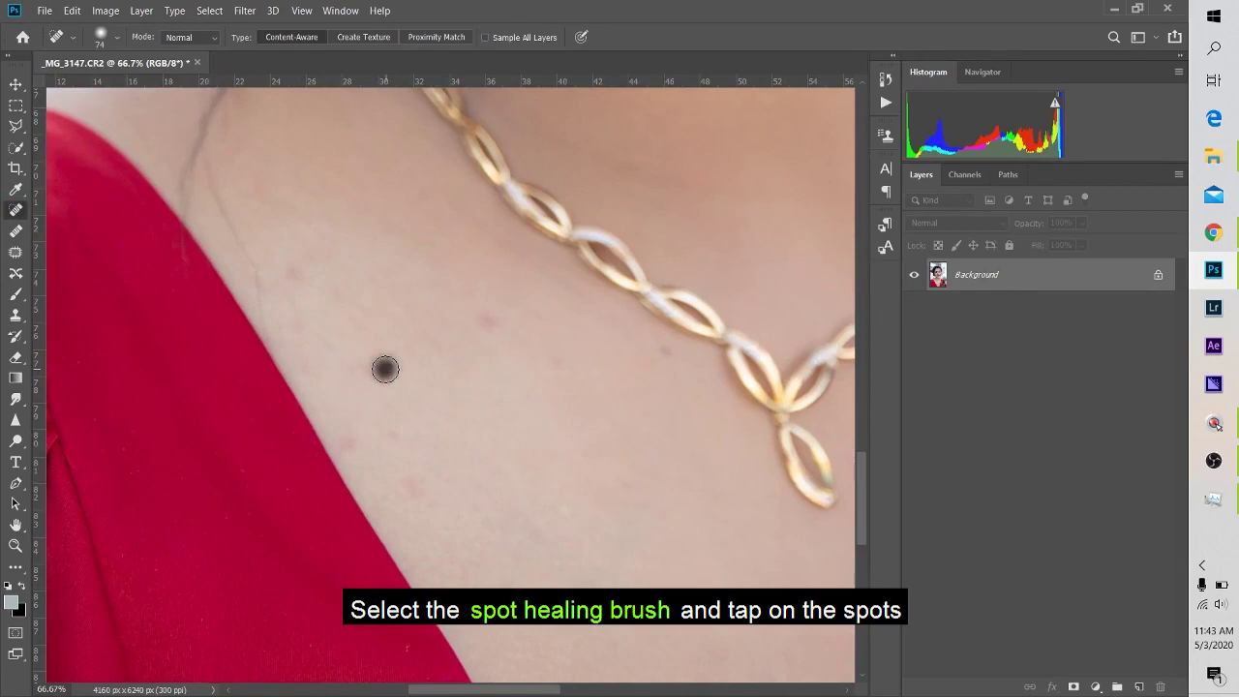
click(387, 438)
click(489, 325)
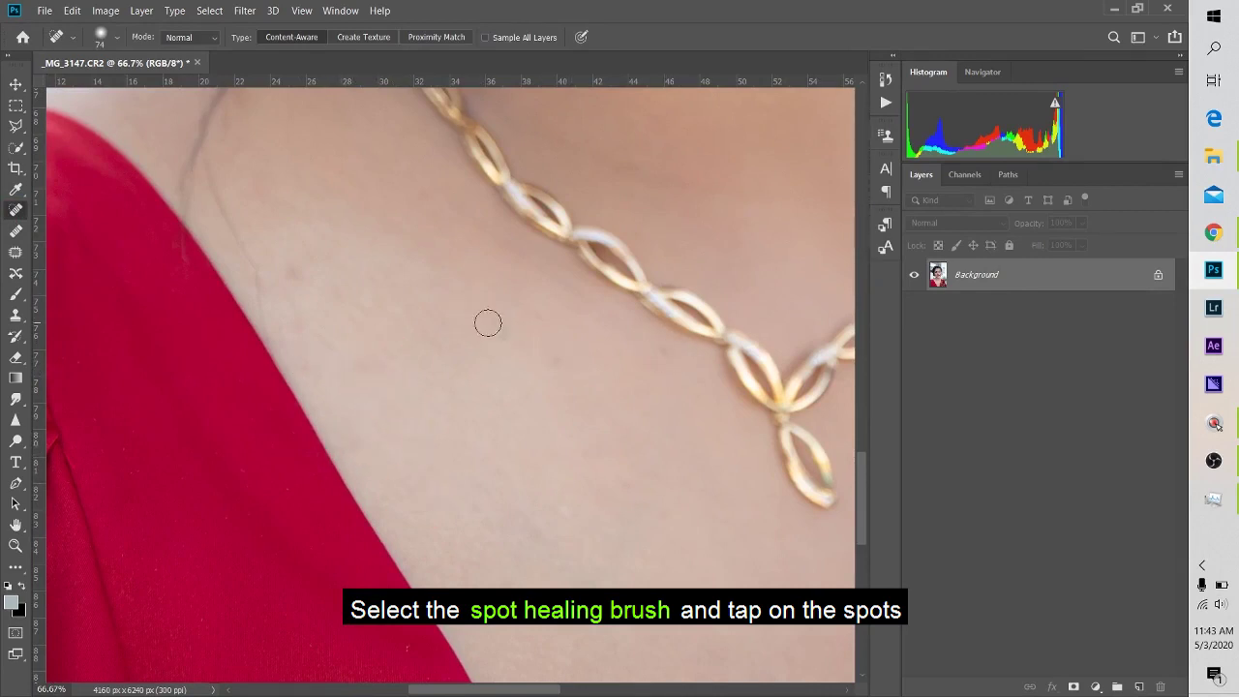
click(296, 279)
click(375, 373)
ctrl+click(369, 423)
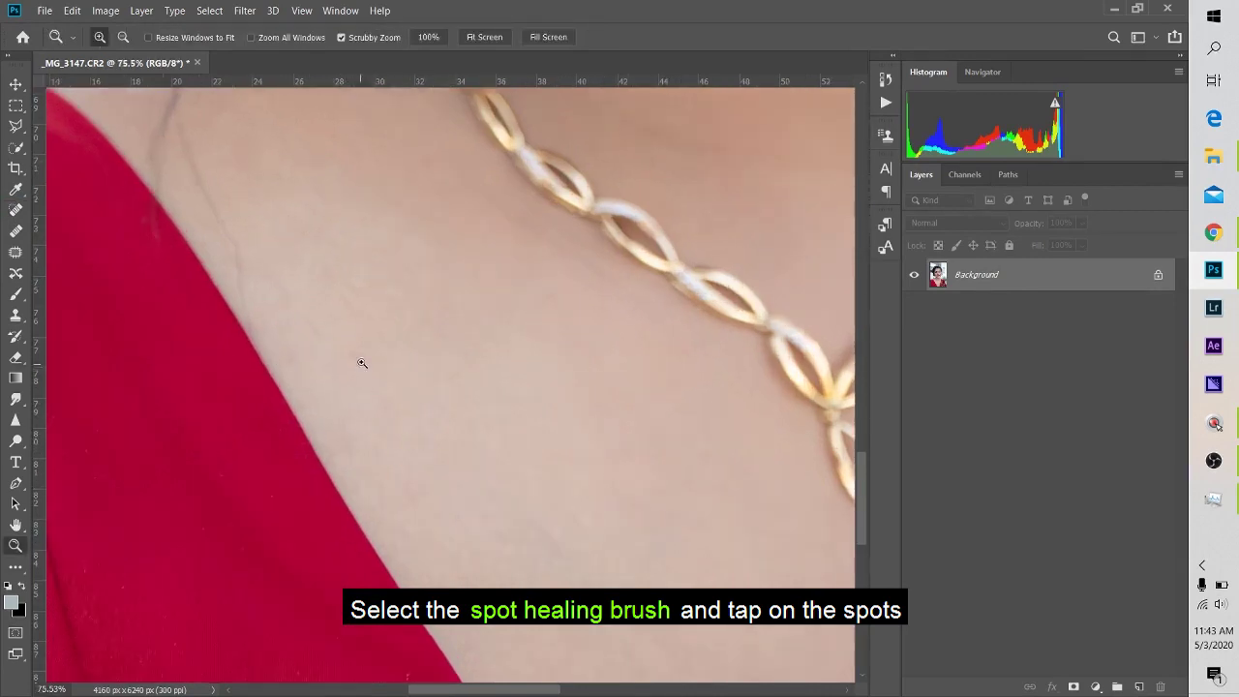
key(ctrl+0)
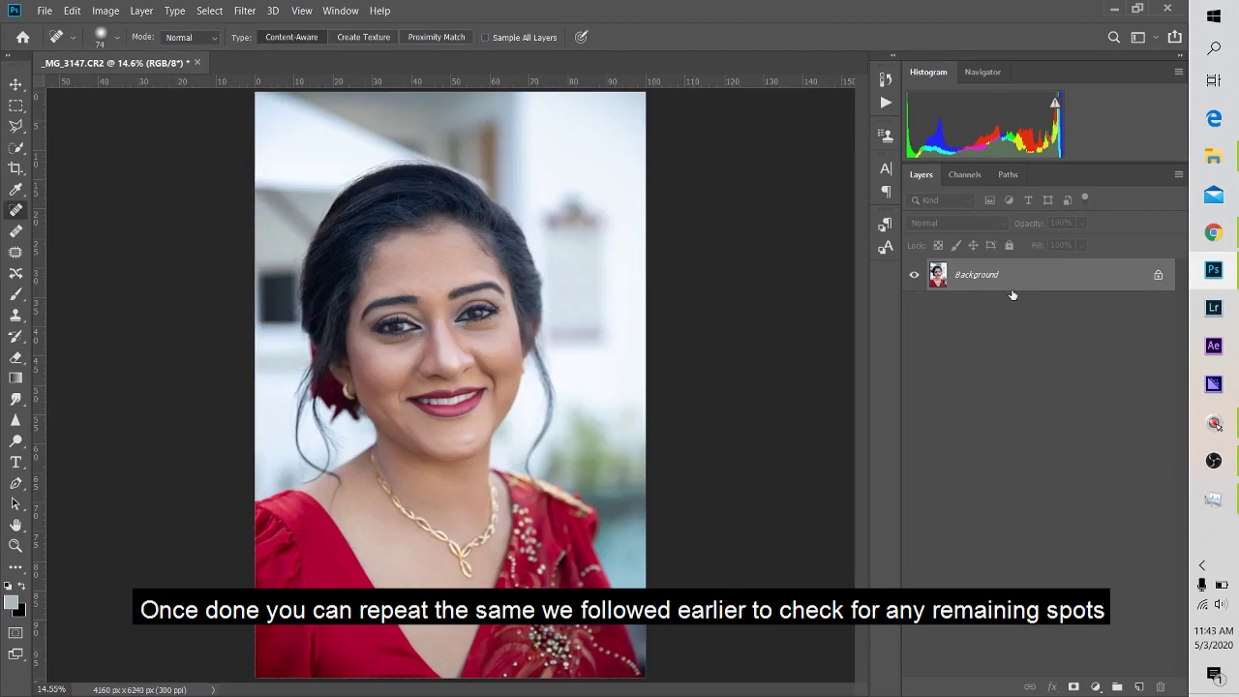
key(ctrl+j)
key(ctrl+i)
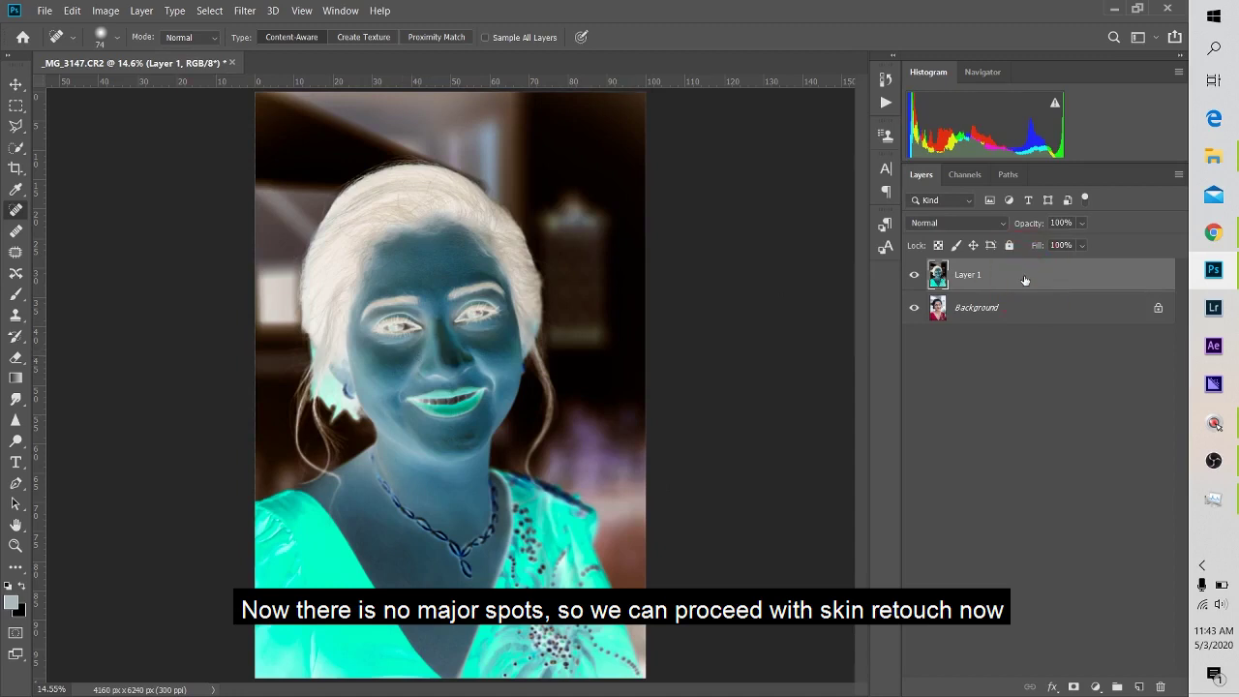
key(Delete)
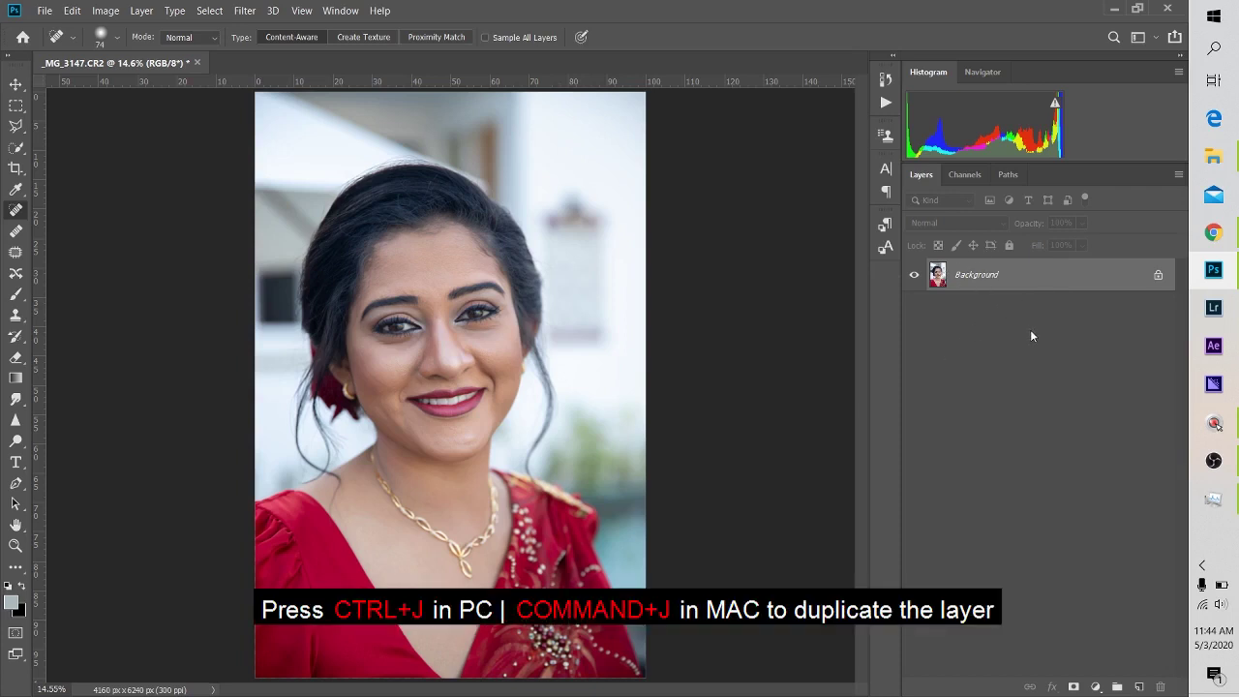
Step: Duplicate the Background as Layer 1 and invert its colours
key(ctrl+j)
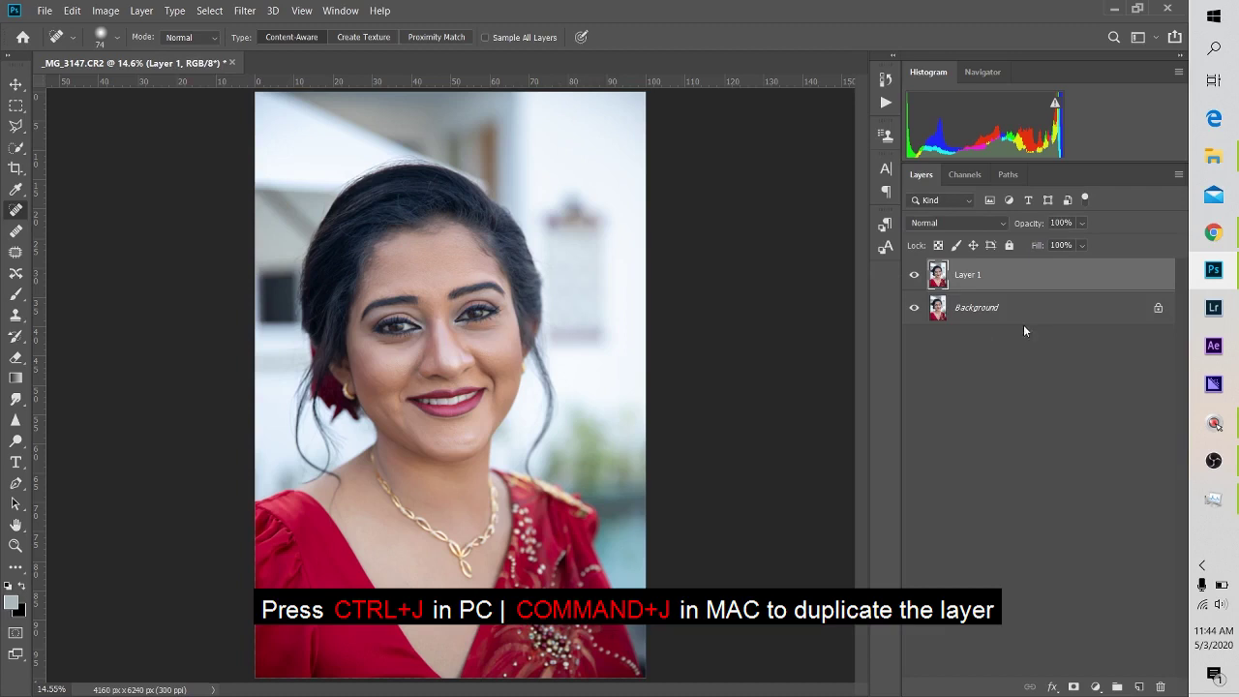
click(1028, 278)
key(ctrl+i)
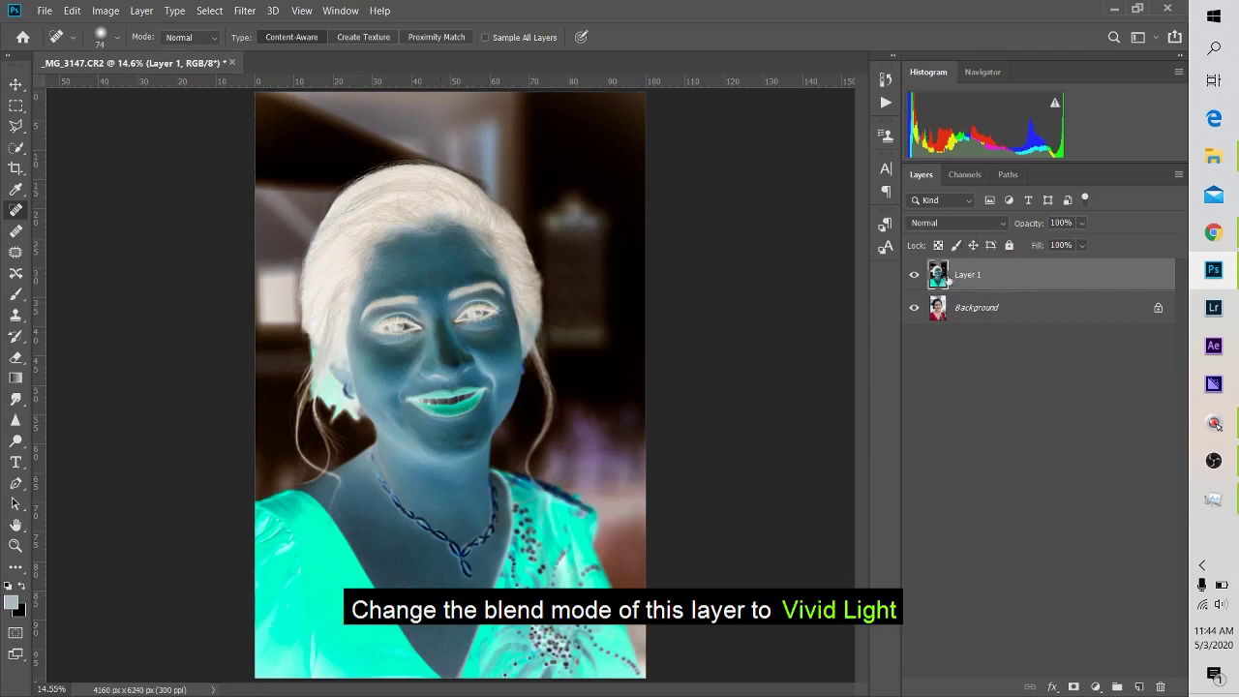
click(1001, 221)
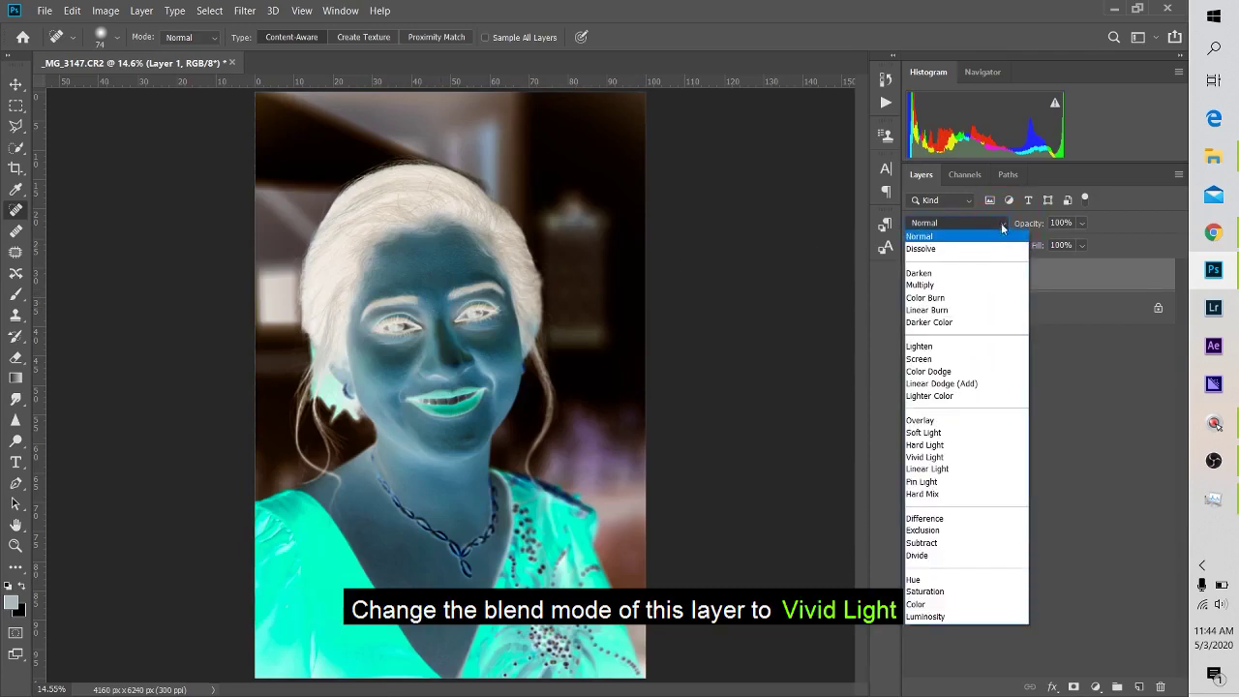
Step: Set Layer 1 to Vivid Light blending and preview a High Pass filter at 23.5 px radius
click(937, 459)
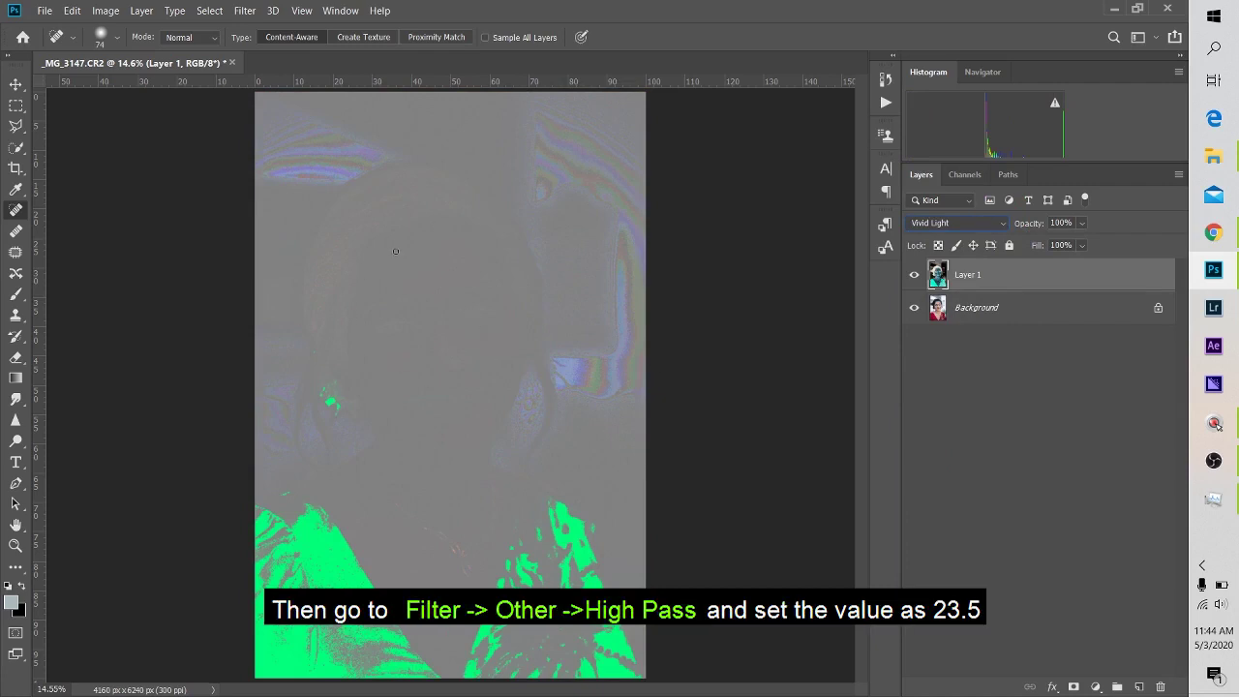
click(244, 11)
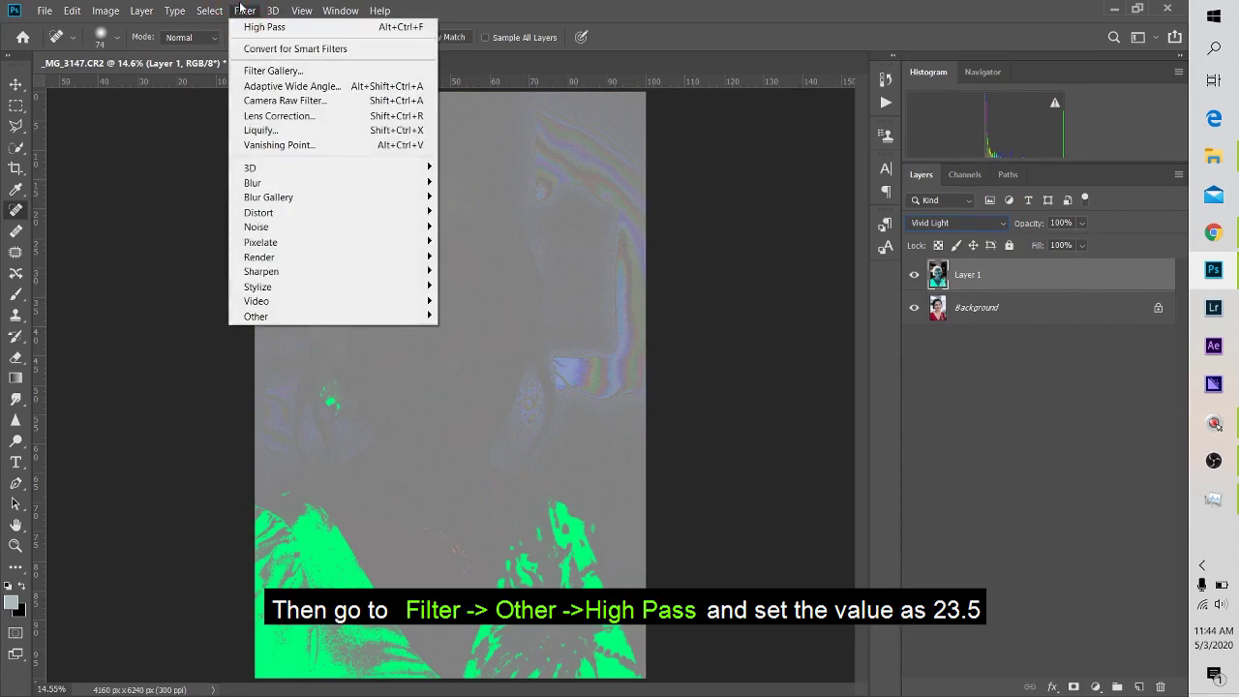
mouse_move(291, 315)
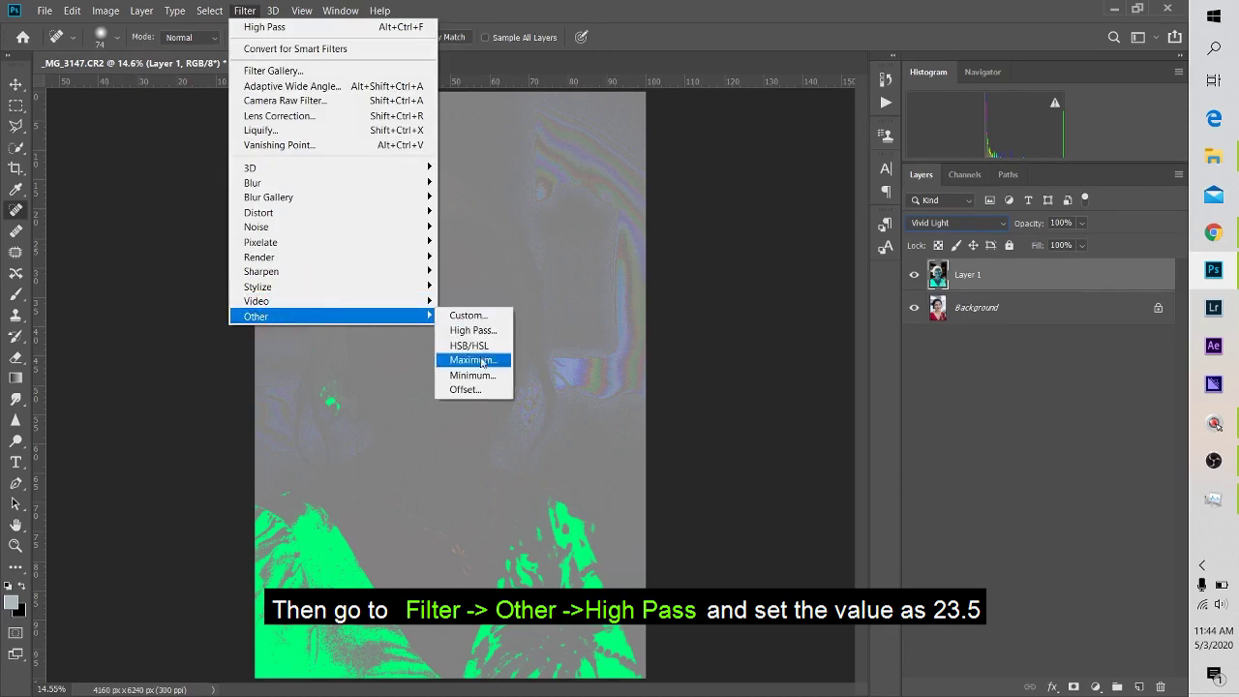
click(478, 335)
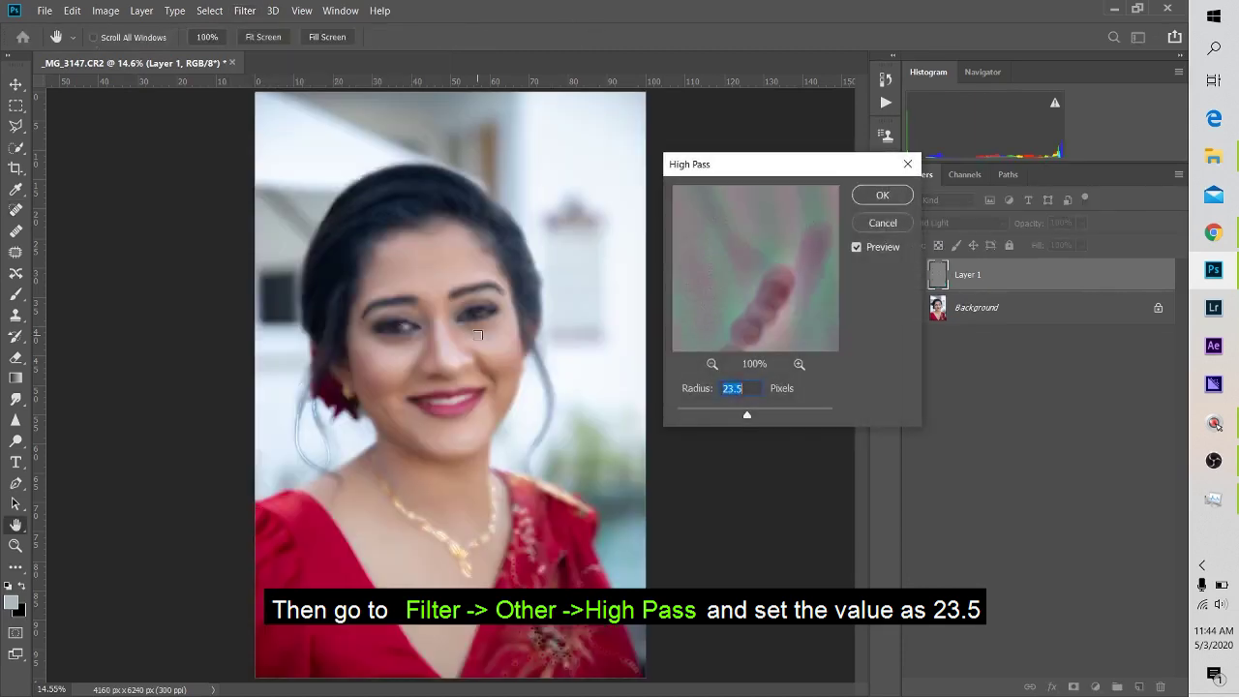
drag(748, 172, 836, 180)
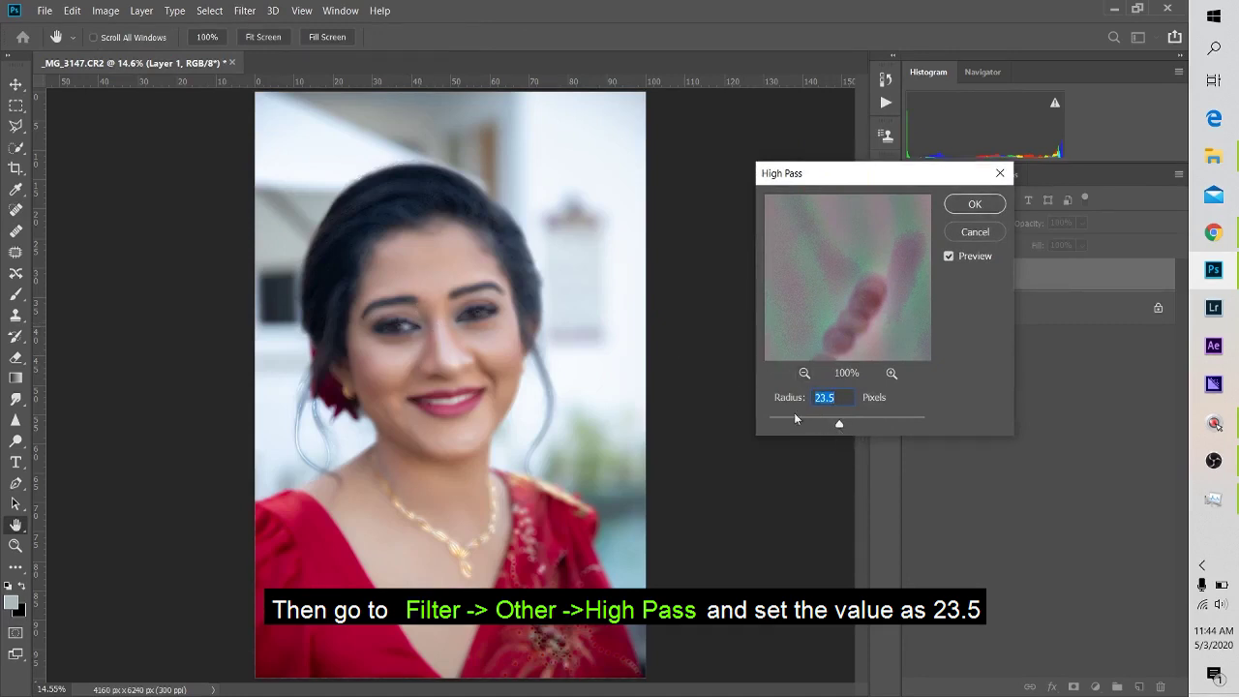
drag(840, 427, 839, 427)
drag(839, 427, 839, 427)
Step: Apply the 23.5 px High Pass filter and inspect the softened face and neck at 33.3% zoom
click(975, 203)
key(j)
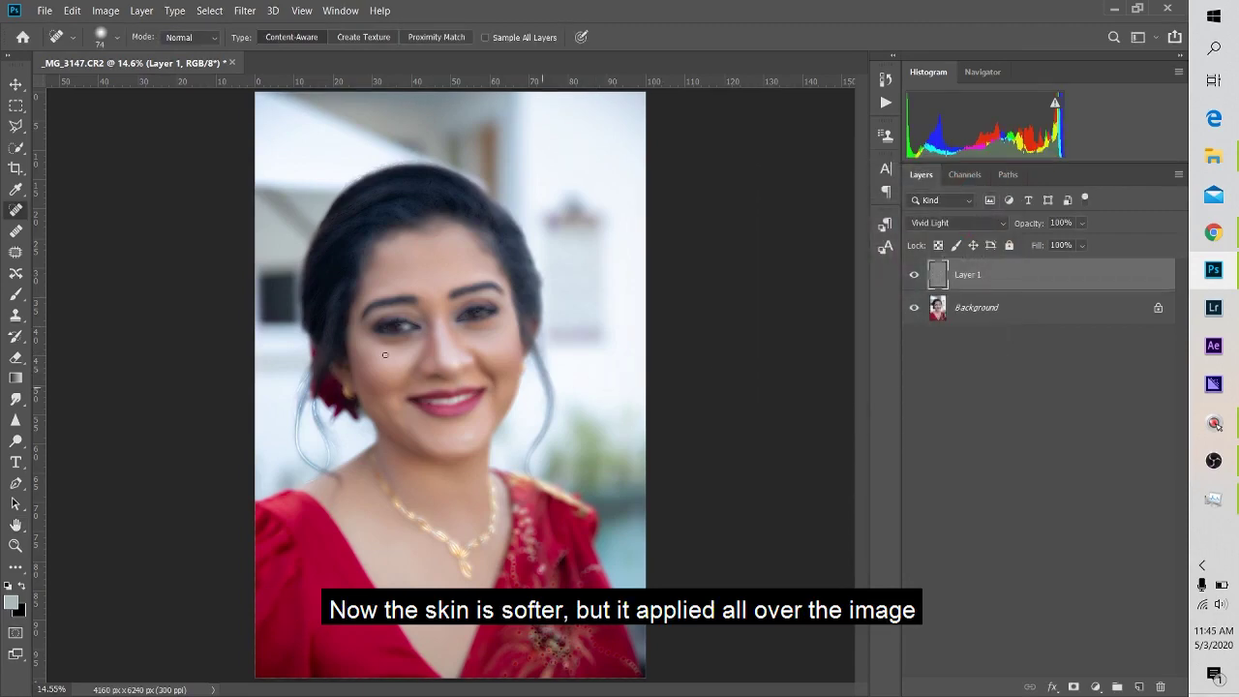
key(z)
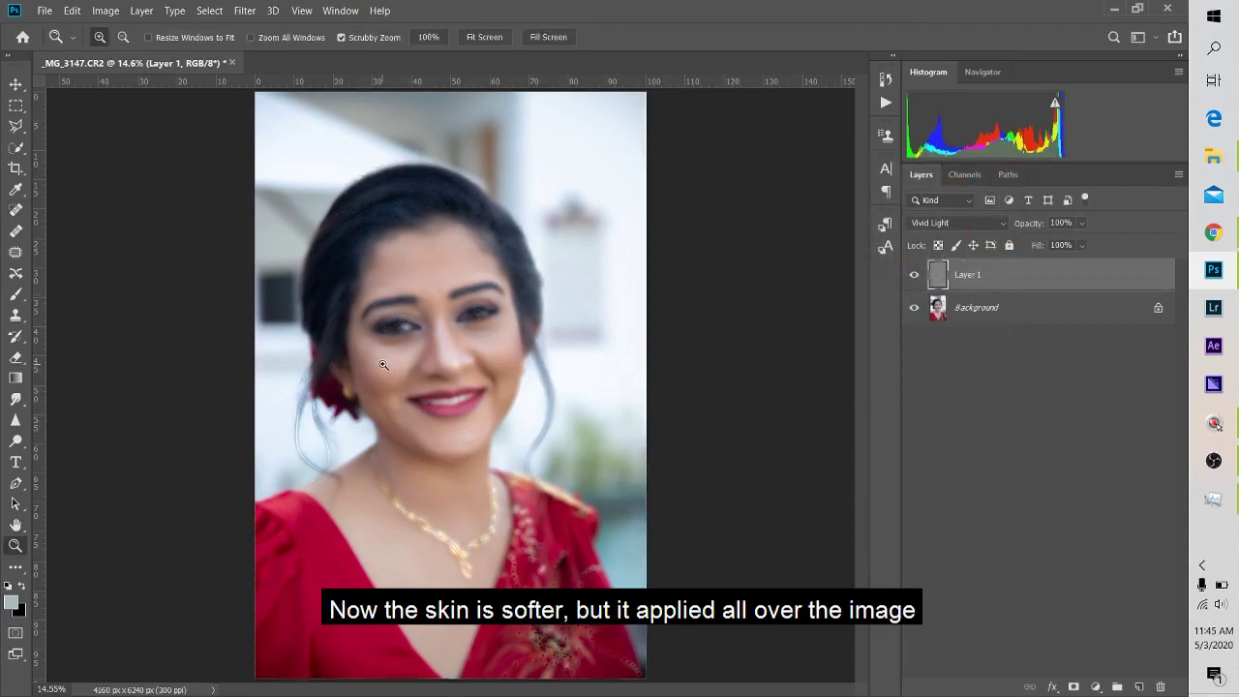
click(419, 376)
drag(419, 376, 441, 452)
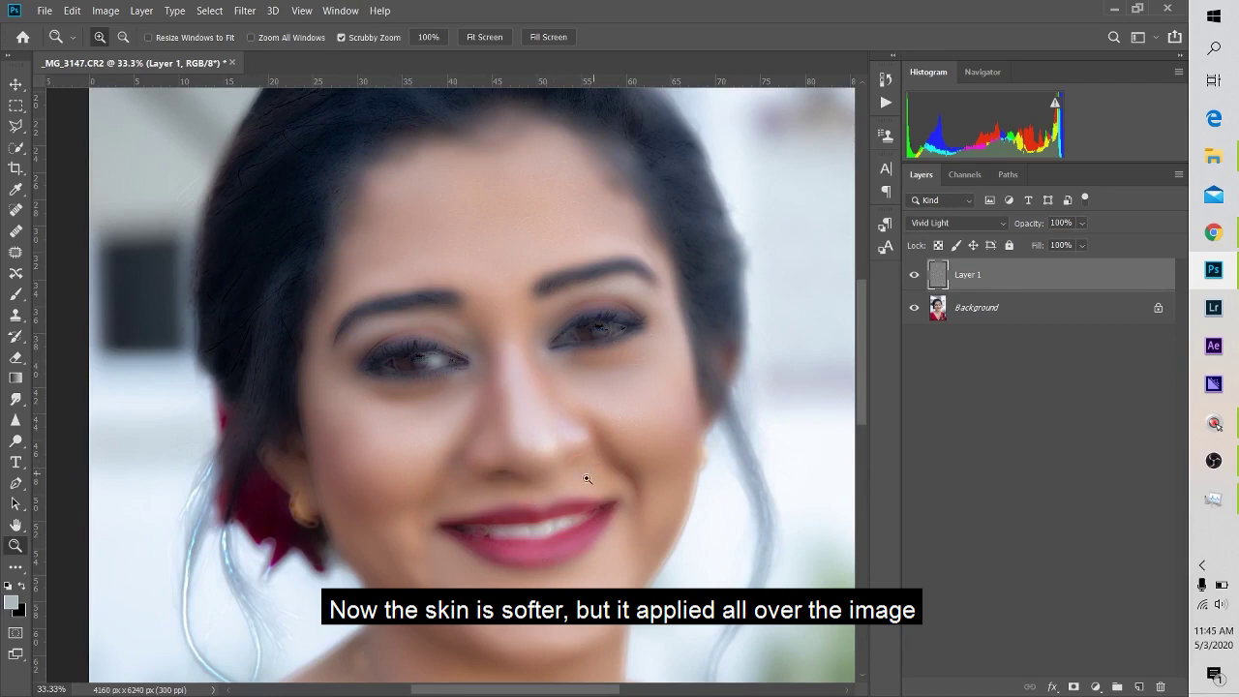
mouse_move(535, 526)
mouse_down()
mouse_move(502, 240)
mouse_move(516, 114)
mouse_up()
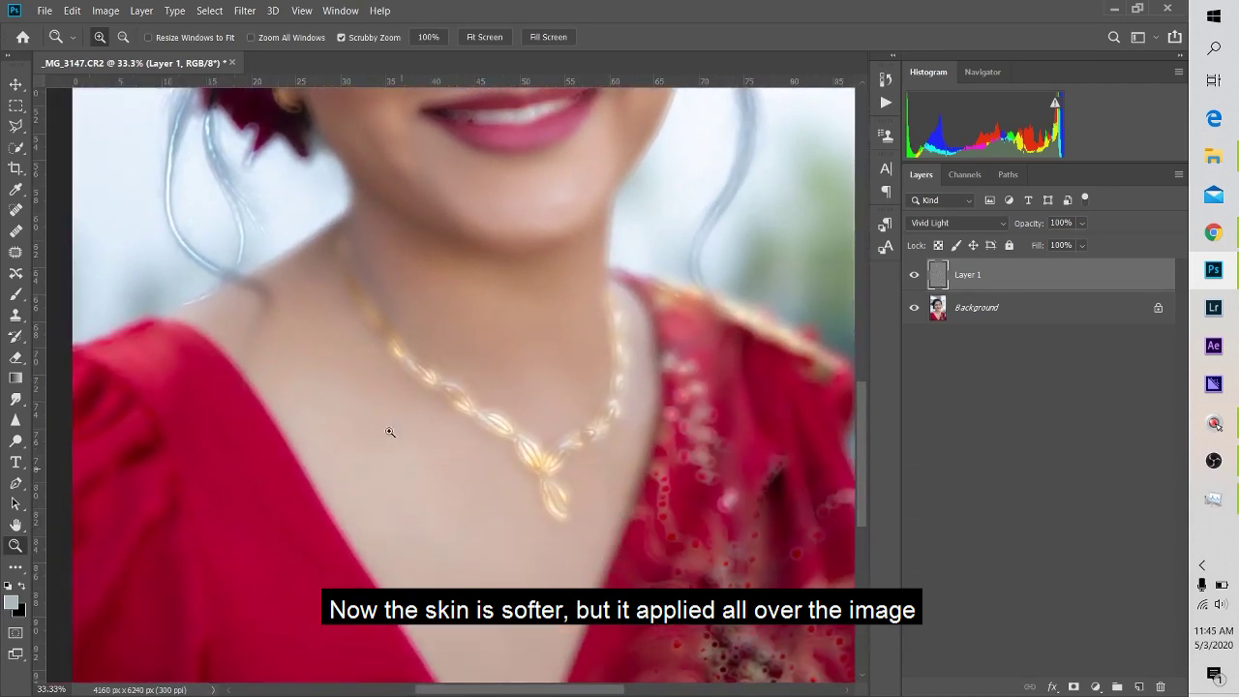
drag(487, 351, 495, 604)
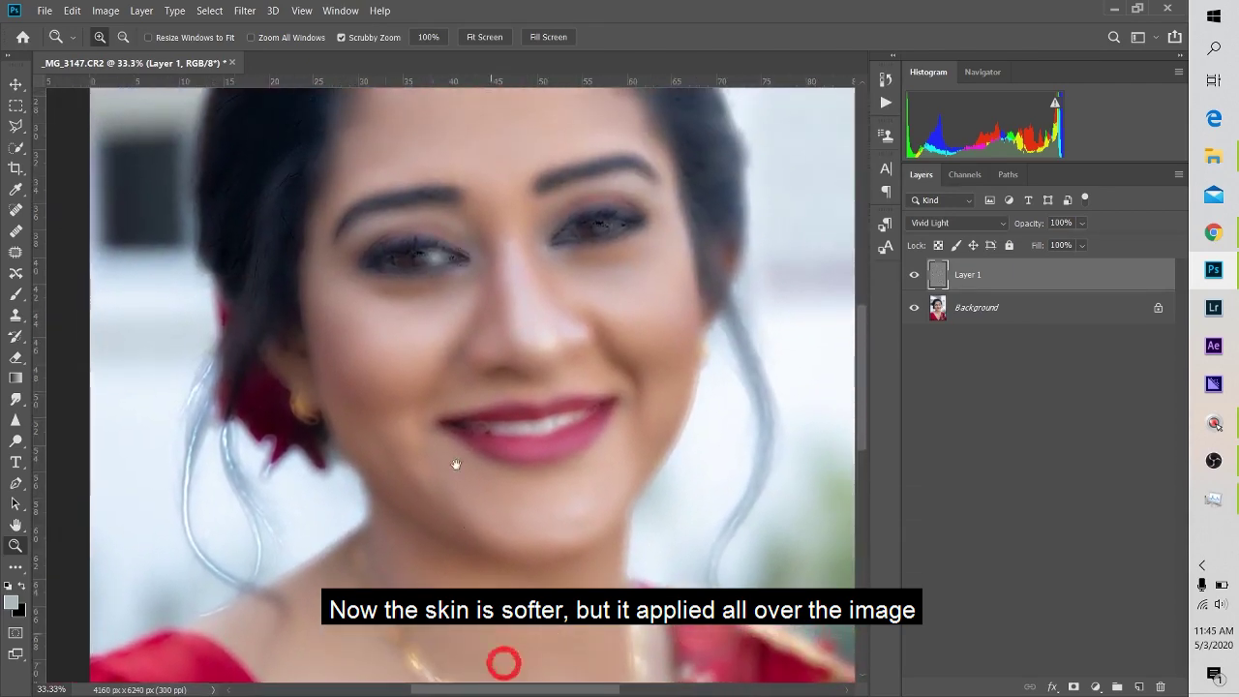
drag(456, 426, 462, 518)
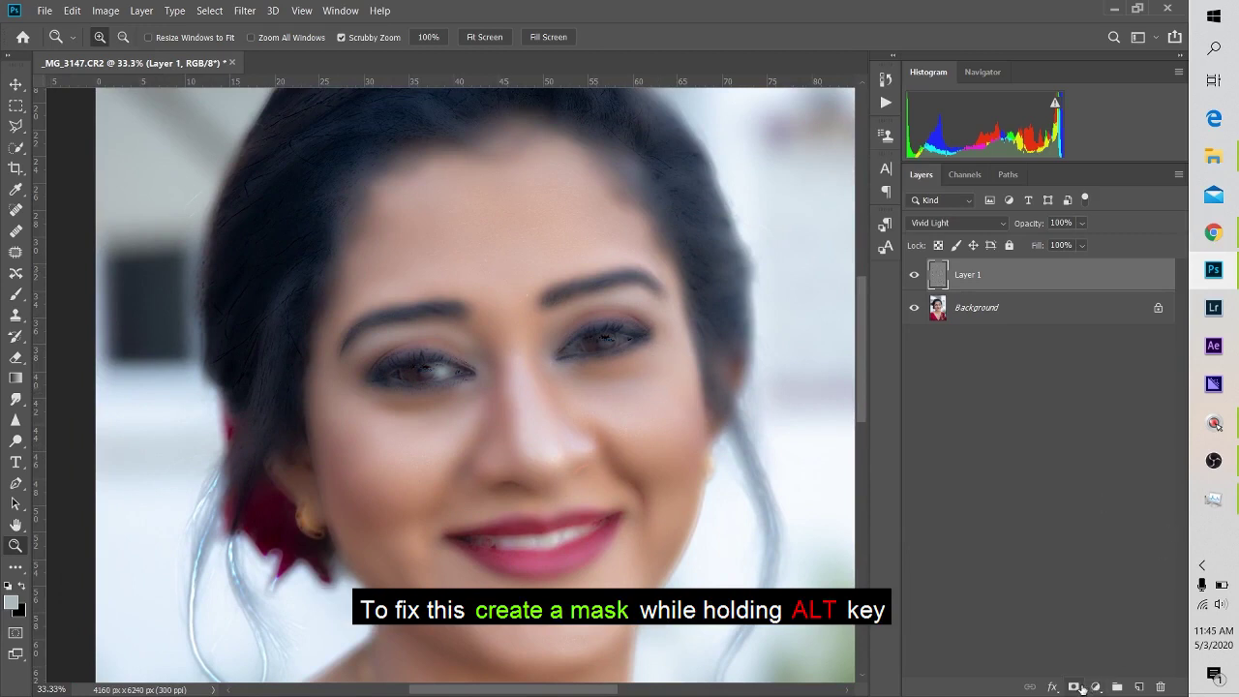
Step: Add a black hide-all mask to Layer 1 and switch to the Brush tool
key(alt)
alt+click(1075, 686)
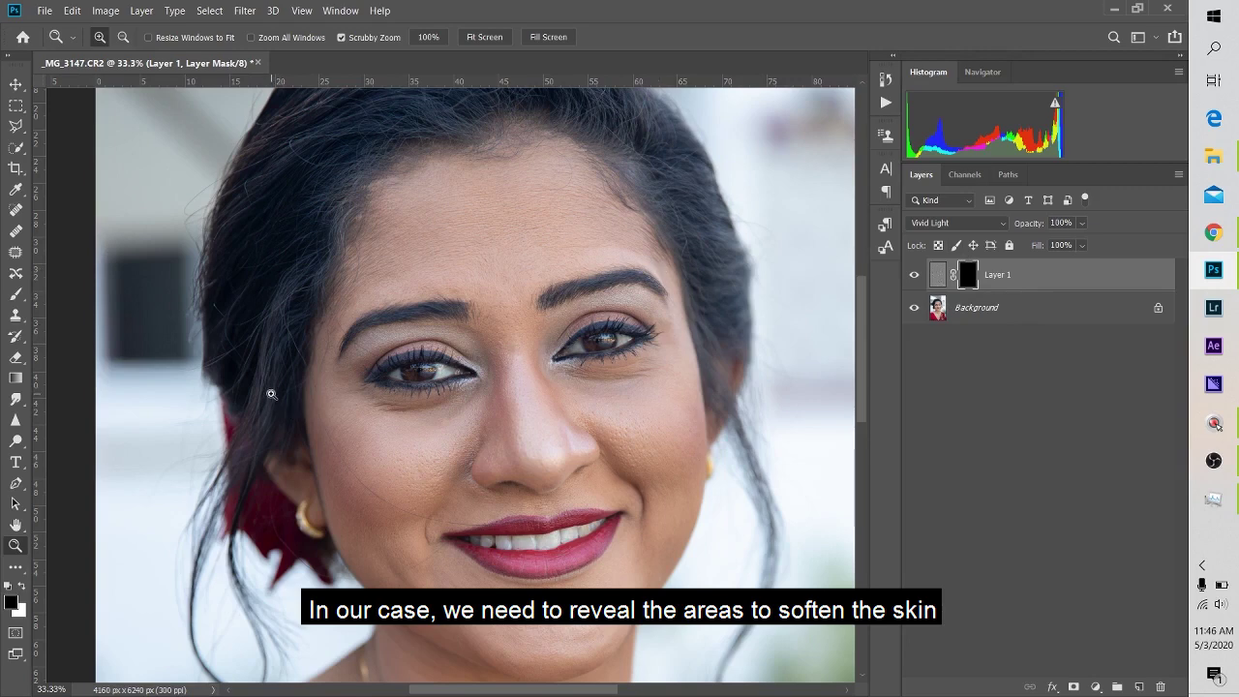
click(17, 297)
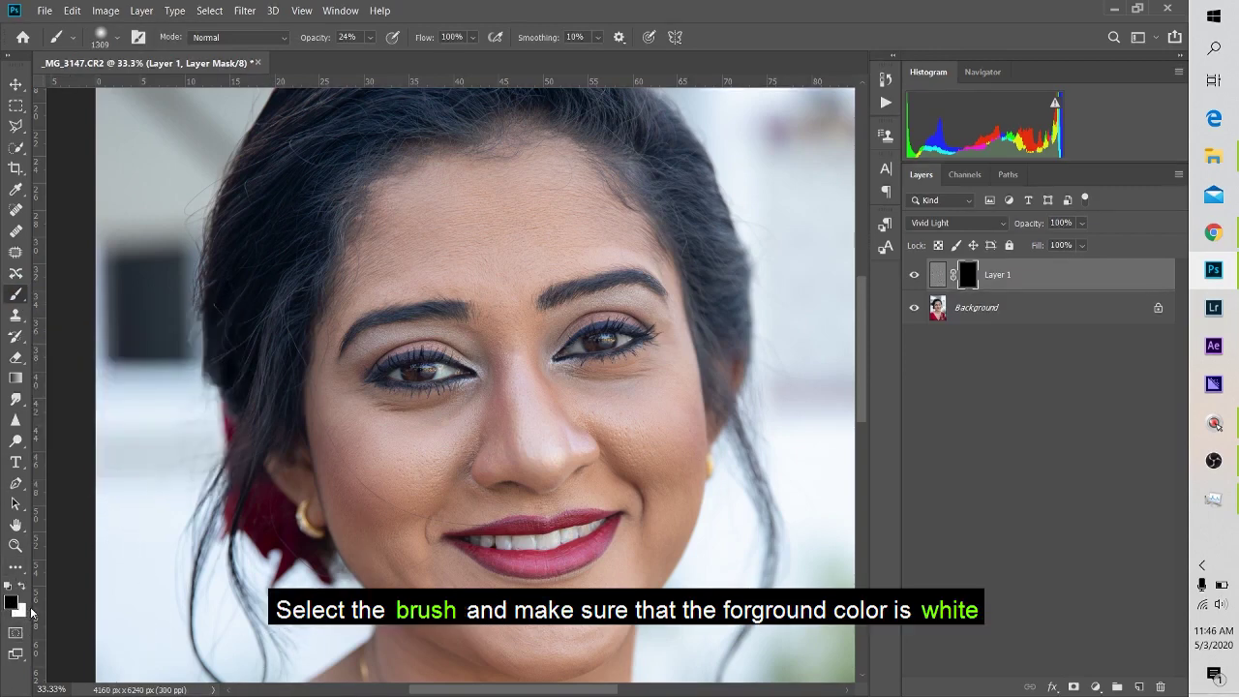
Step: Set the brush to white paint at 51% opacity, 30% flow and 500 px size
key(x)
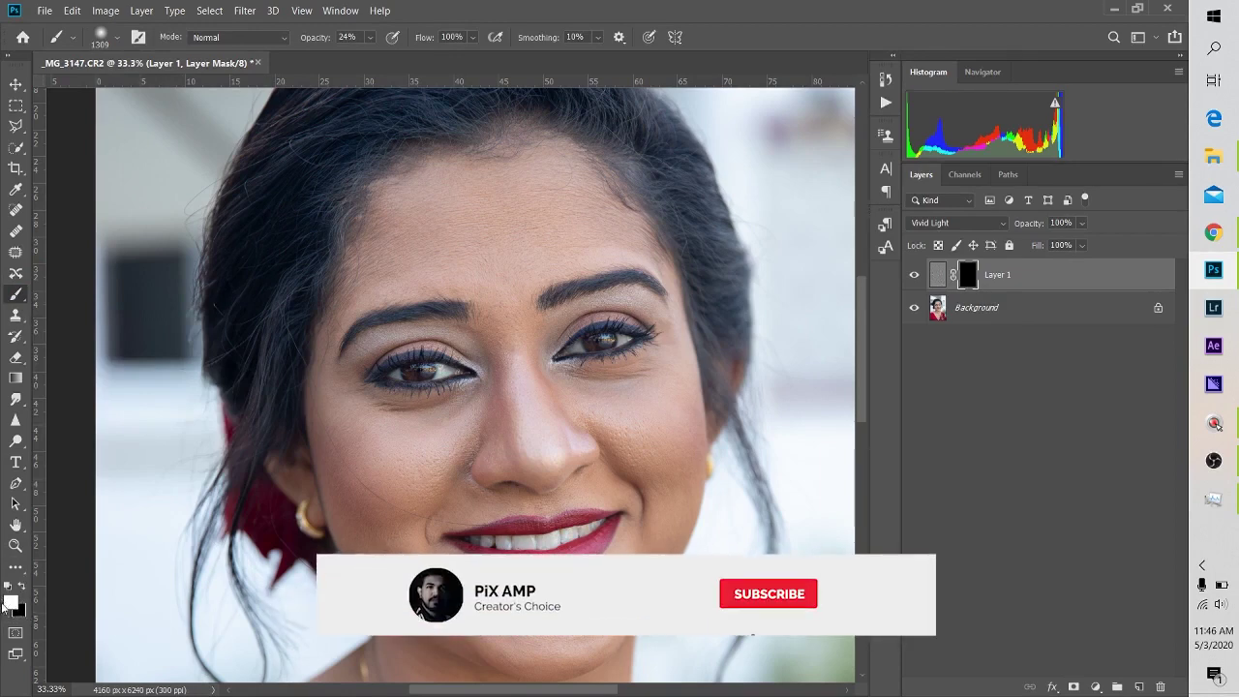
click(370, 37)
drag(376, 59, 396, 60)
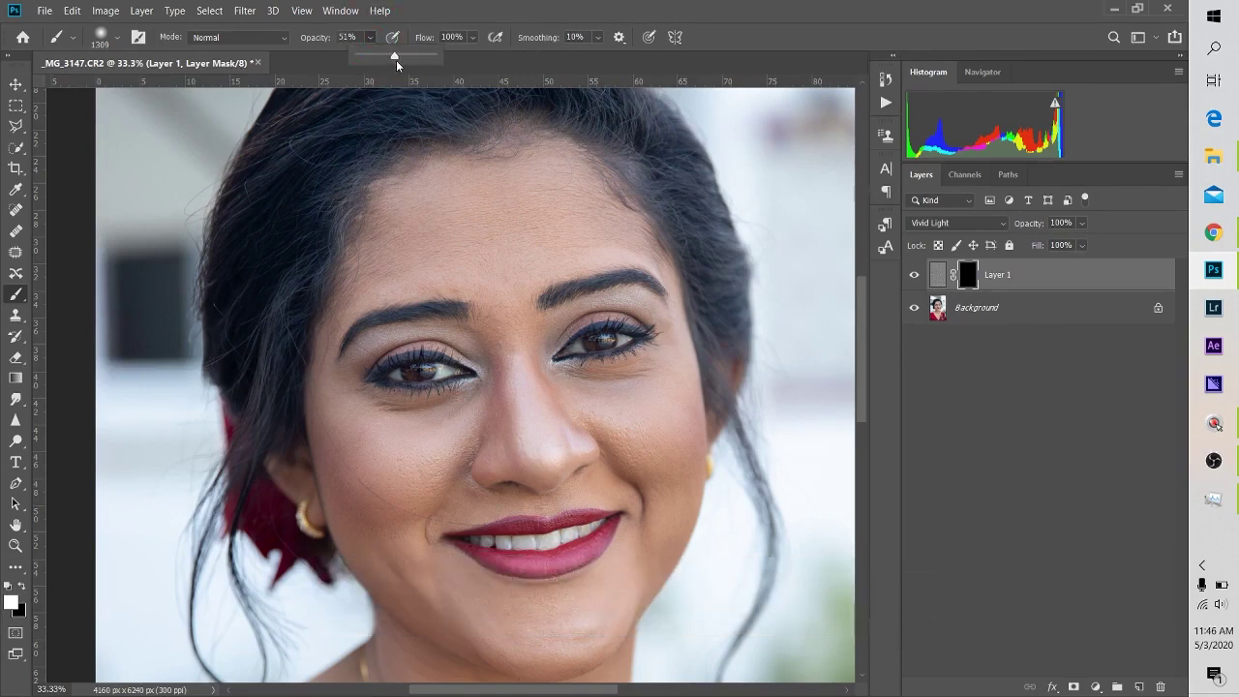
click(474, 37)
click(474, 37)
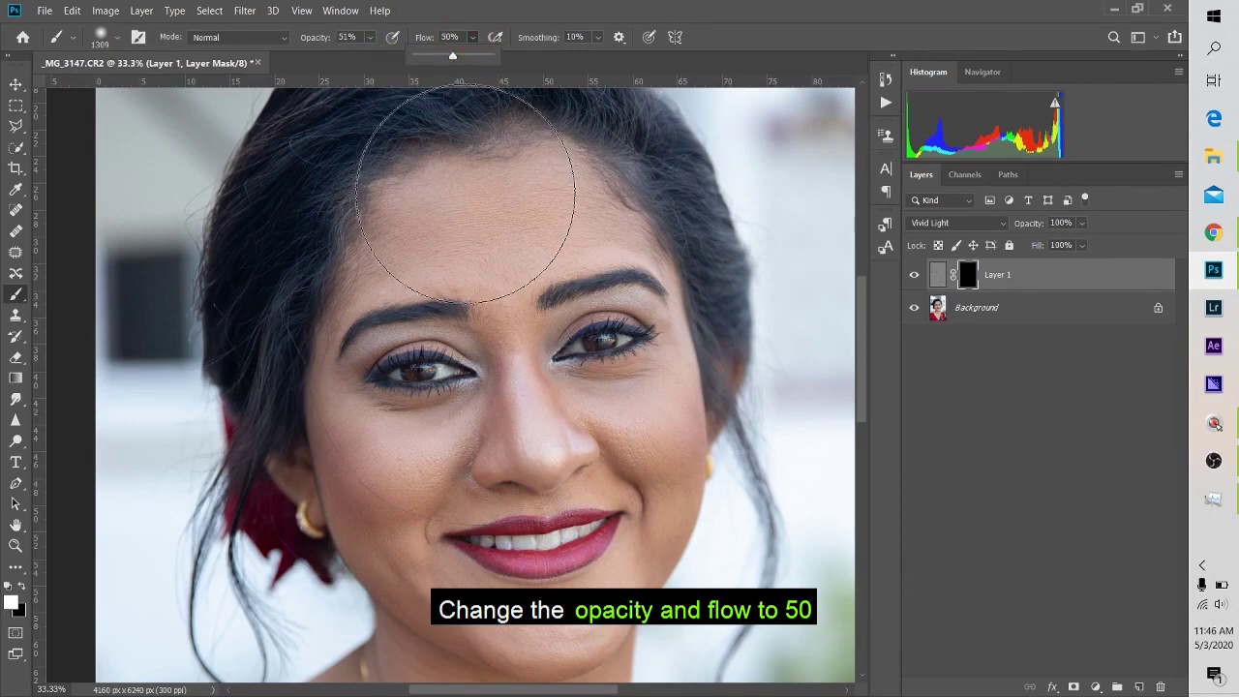
key(bracketleft)
key(bracketleft)
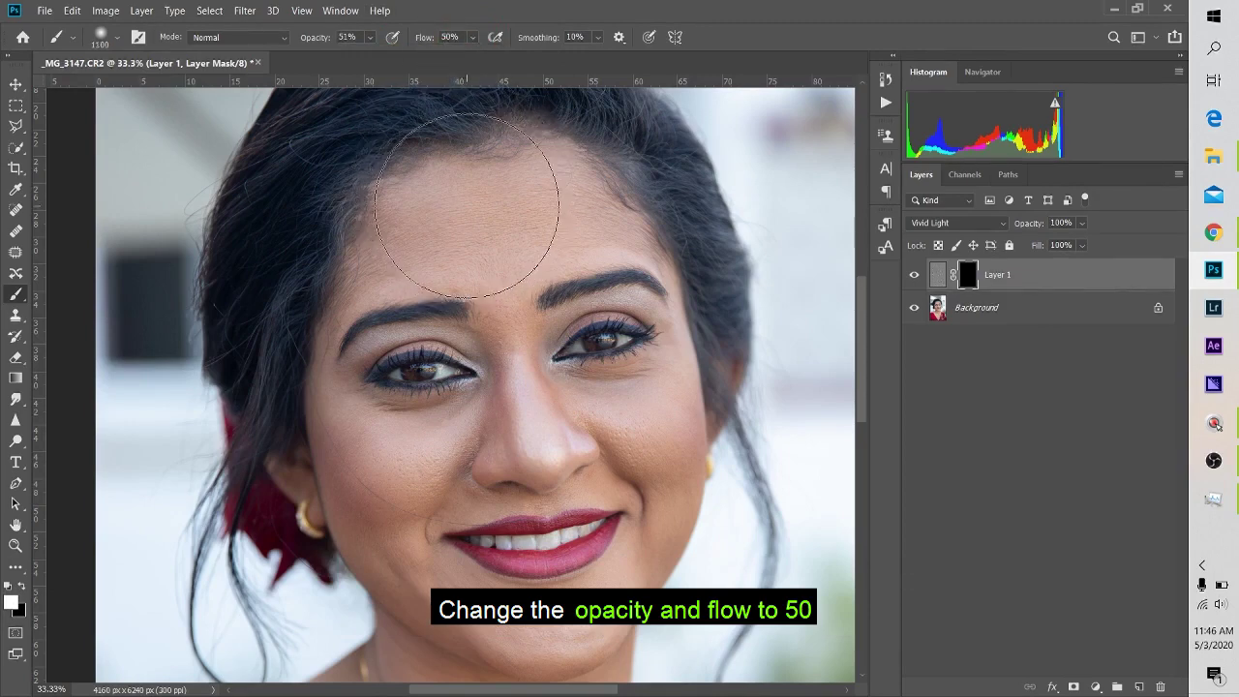
key(bracketleft)
key(bracketleft)
key(bracketleft)
key(bracketleft)
key(bracketleft)
key(bracketleft)
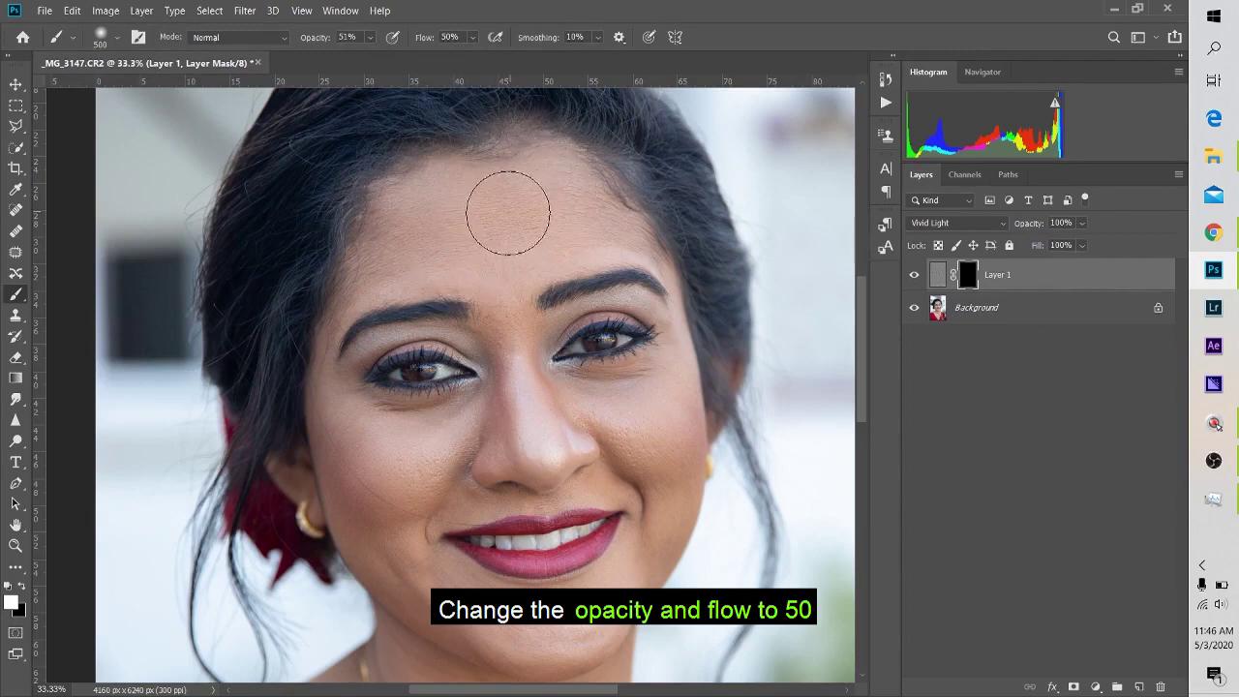
key(bracketleft)
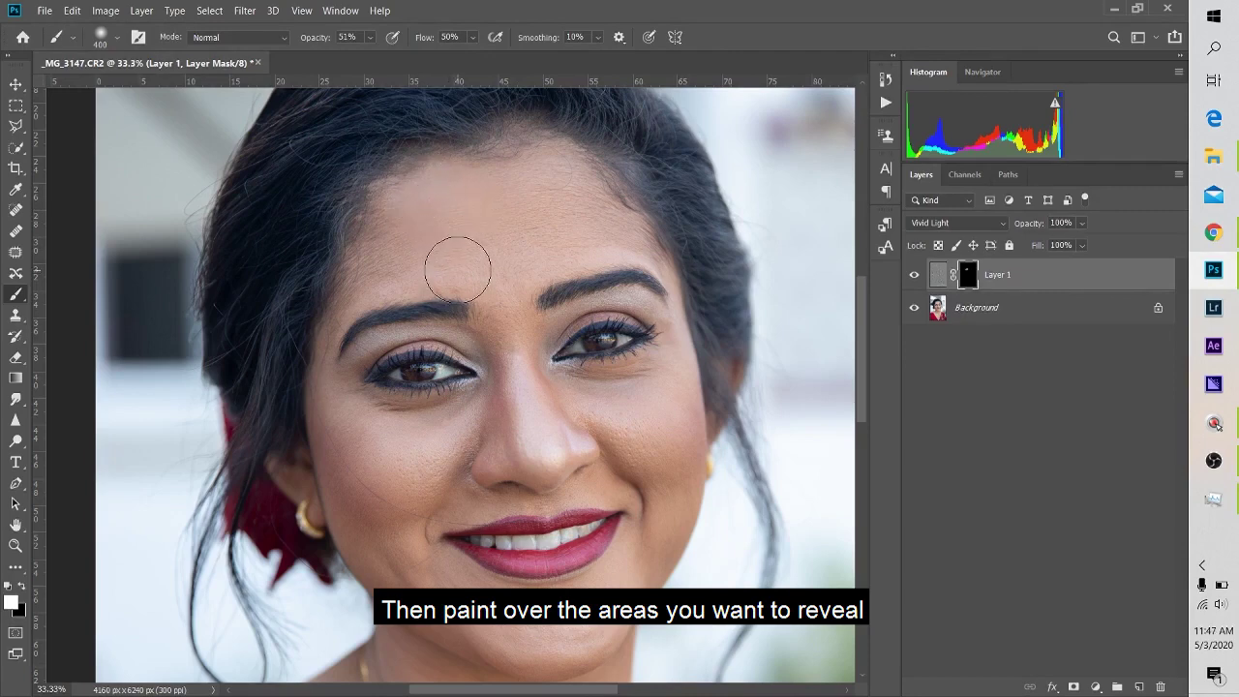
Step: Shrink the brush to about 309 px and paint Layer 1's mask white over the forehead and cheeks
alt+right_click(499, 235)
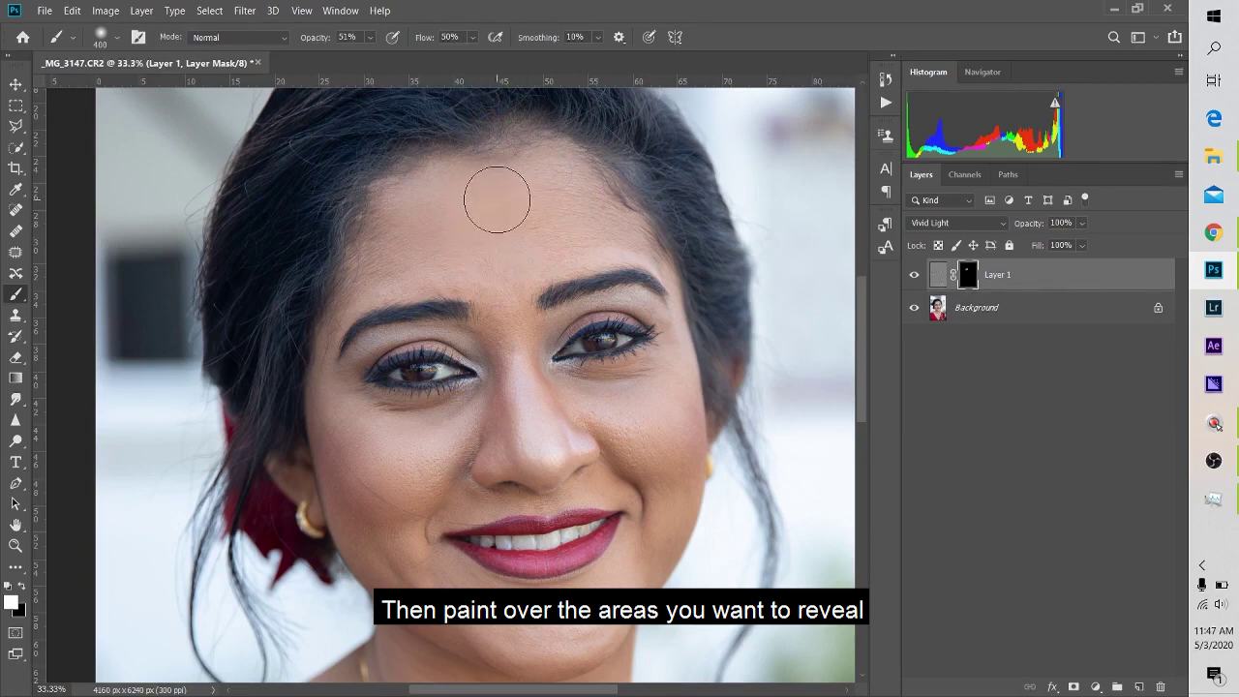
alt+right_click(497, 200)
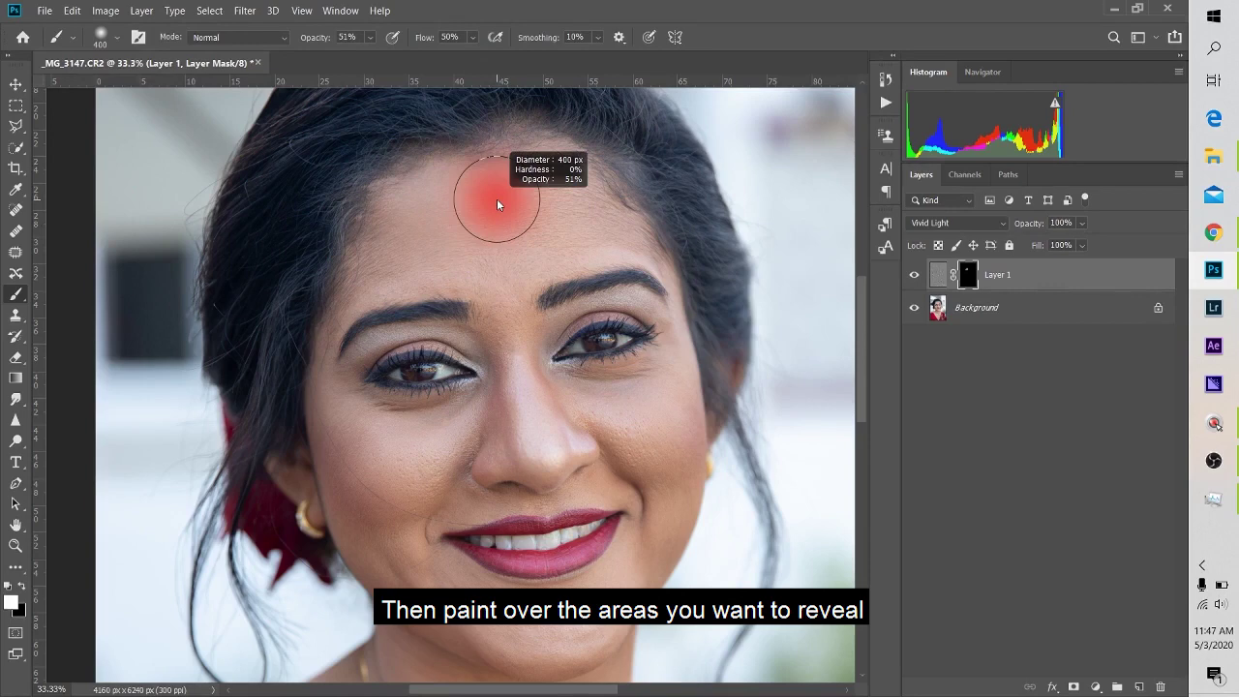
drag(497, 203, 483, 203)
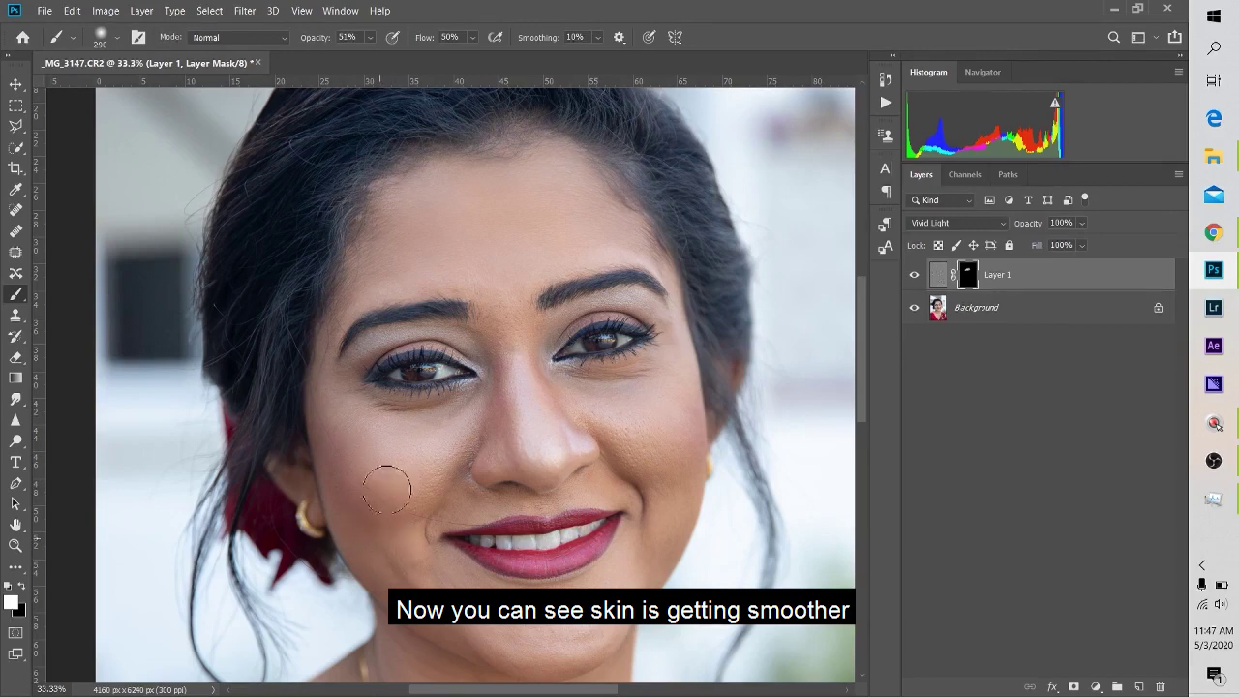
drag(387, 489, 409, 470)
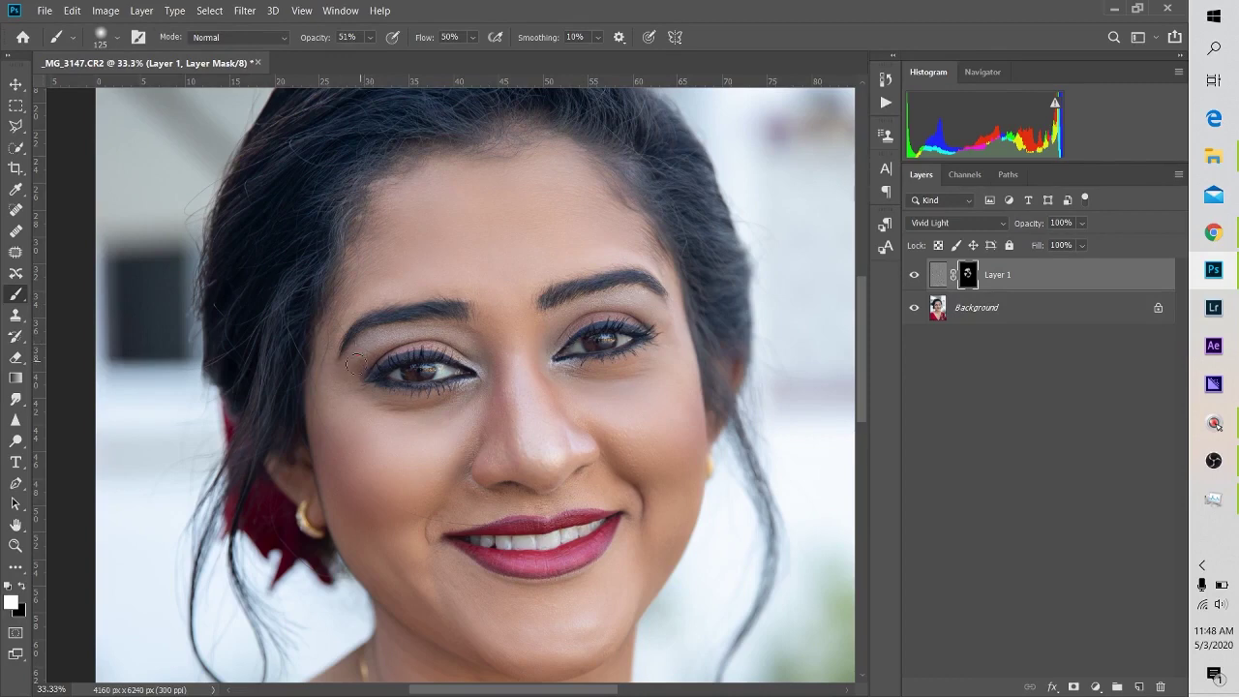
Step: Enlarge the brush to 400 px and paint the mask white over the neck skin
key(bracketright)
drag(612, 465, 588, 271)
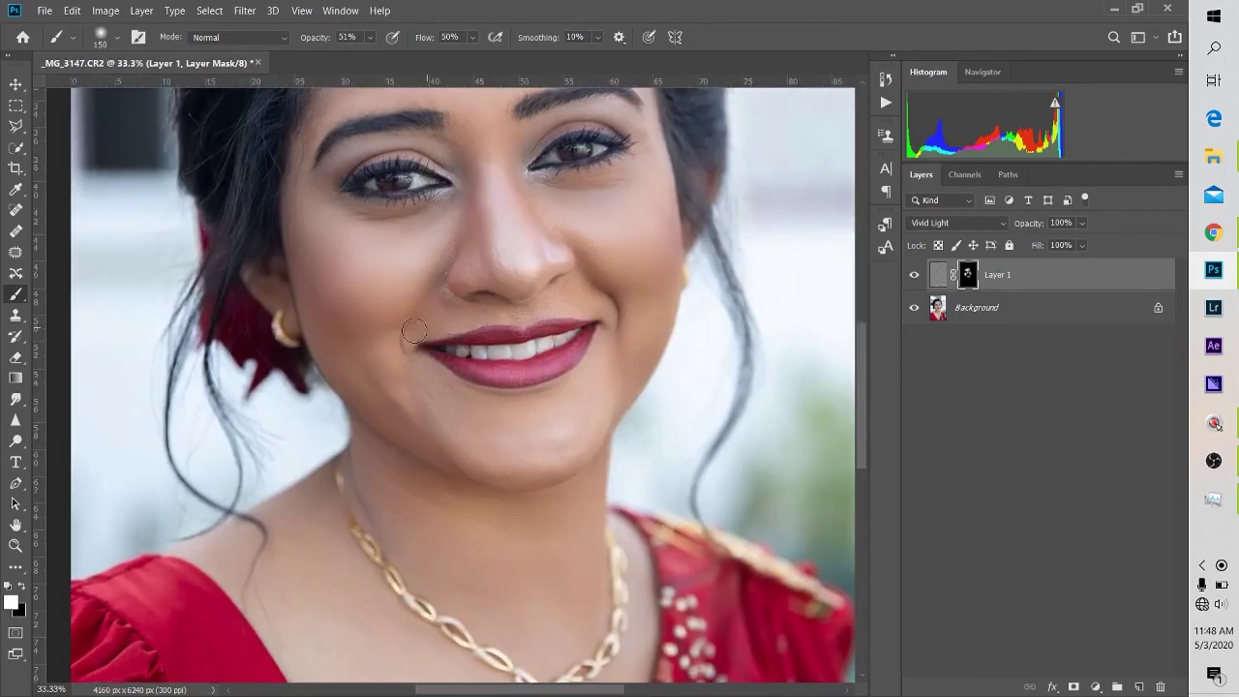
drag(372, 571, 385, 334)
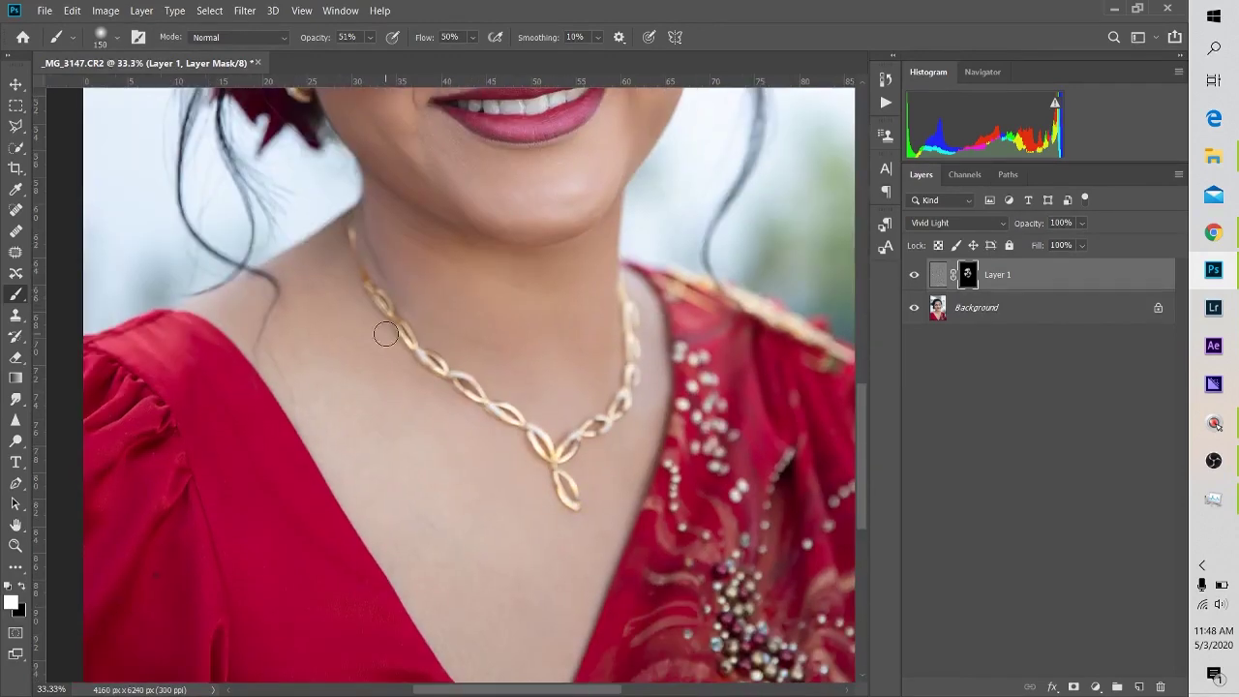
key(bracketright)
key(bracketright)
key(bracketright)
drag(451, 526, 387, 429)
key(bracketright)
key(bracketright)
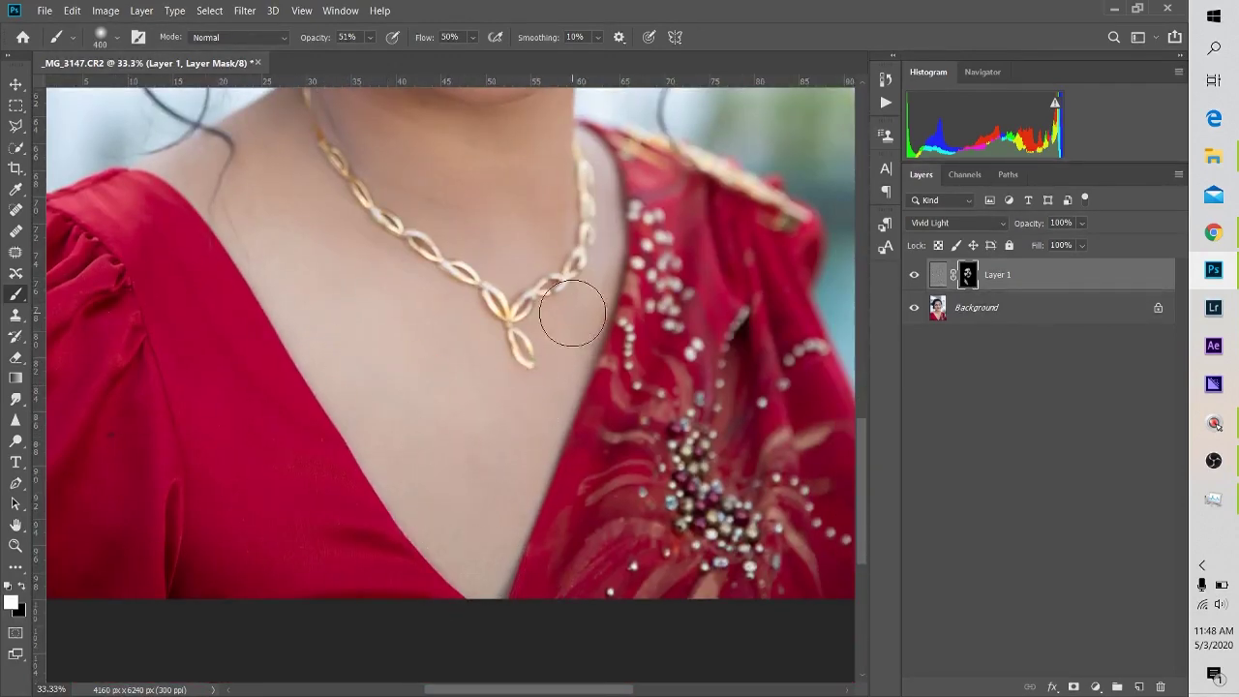
mouse_move(305, 226)
mouse_down()
mouse_move(407, 484)
mouse_move(352, 360)
mouse_up()
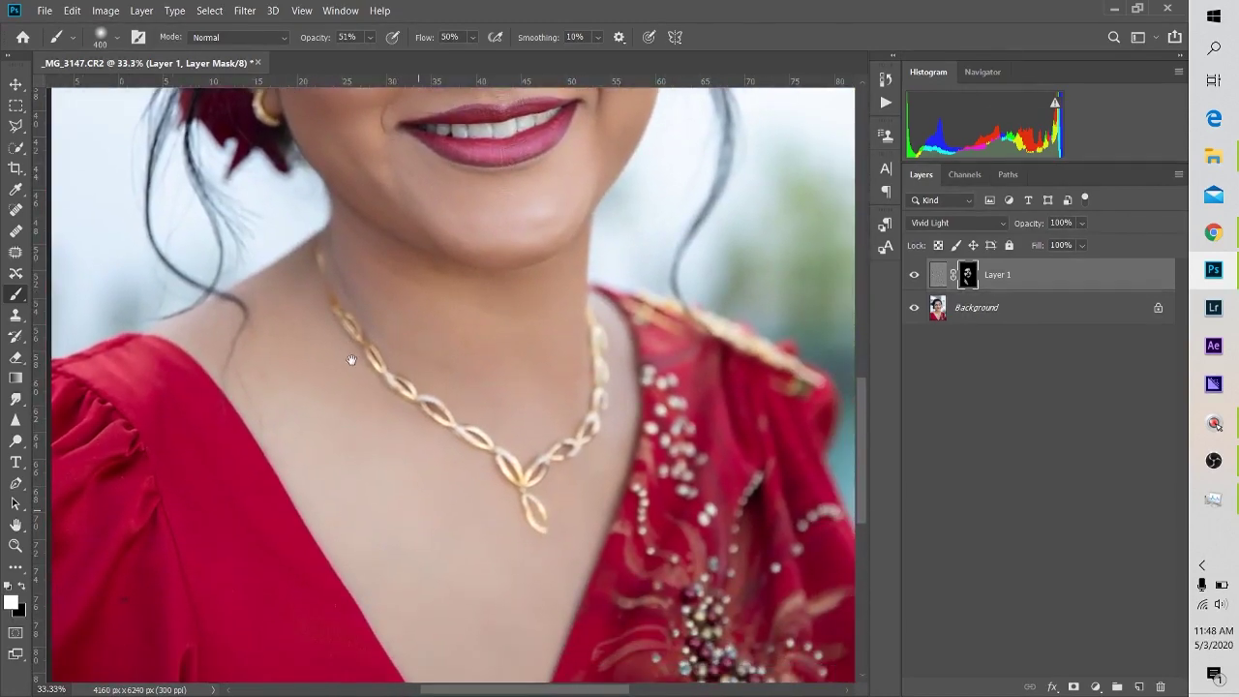
click(331, 425)
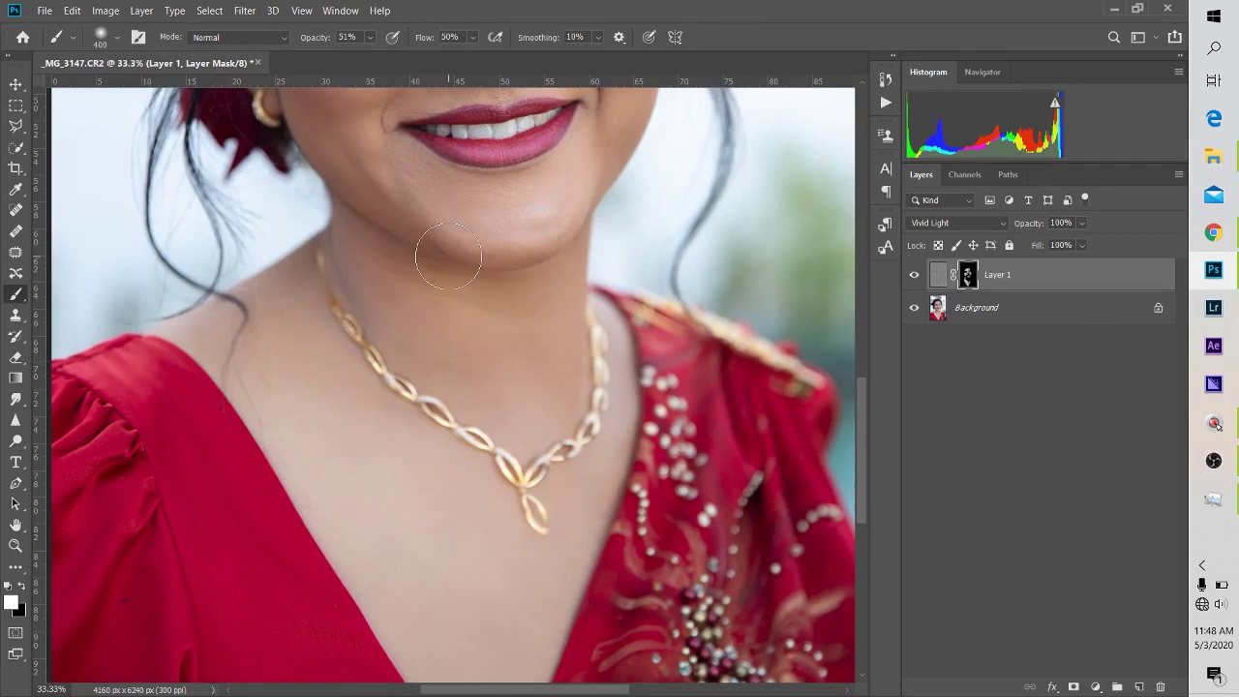
Step: Resize the brush to 200 px and reveal smoothing across the nose, chin and lower face
key(space)
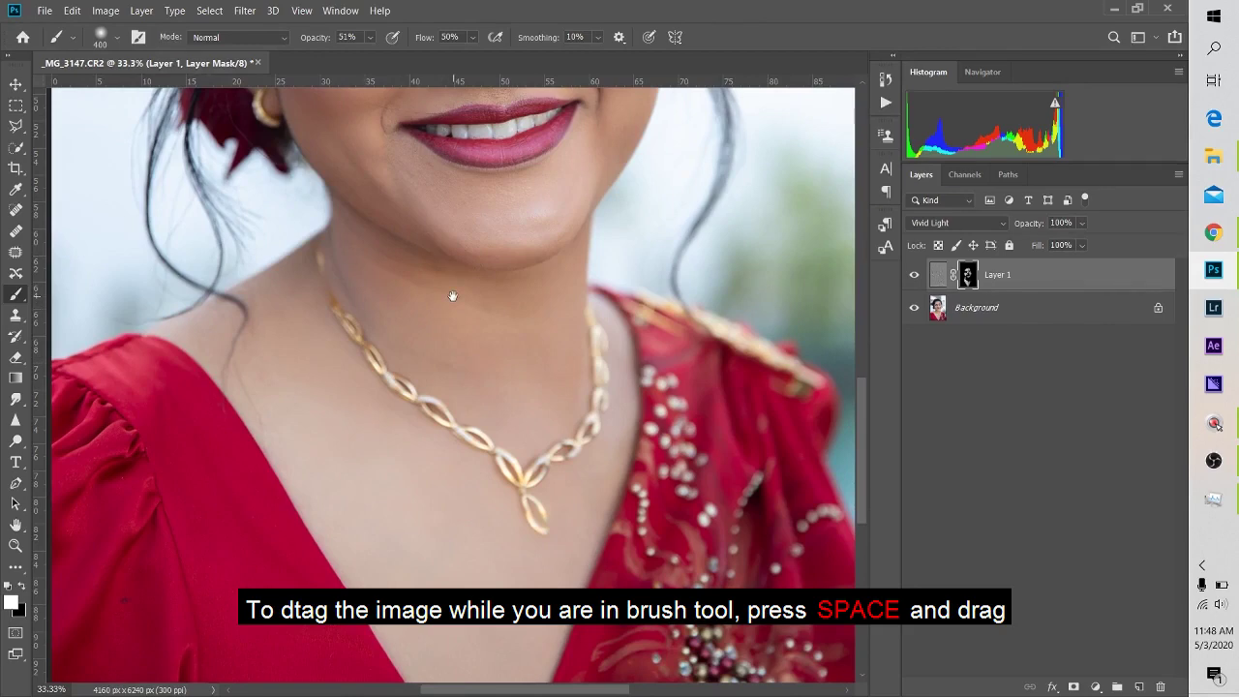
mouse_move(452, 295)
mouse_down()
mouse_move(448, 491)
mouse_move(440, 305)
mouse_up()
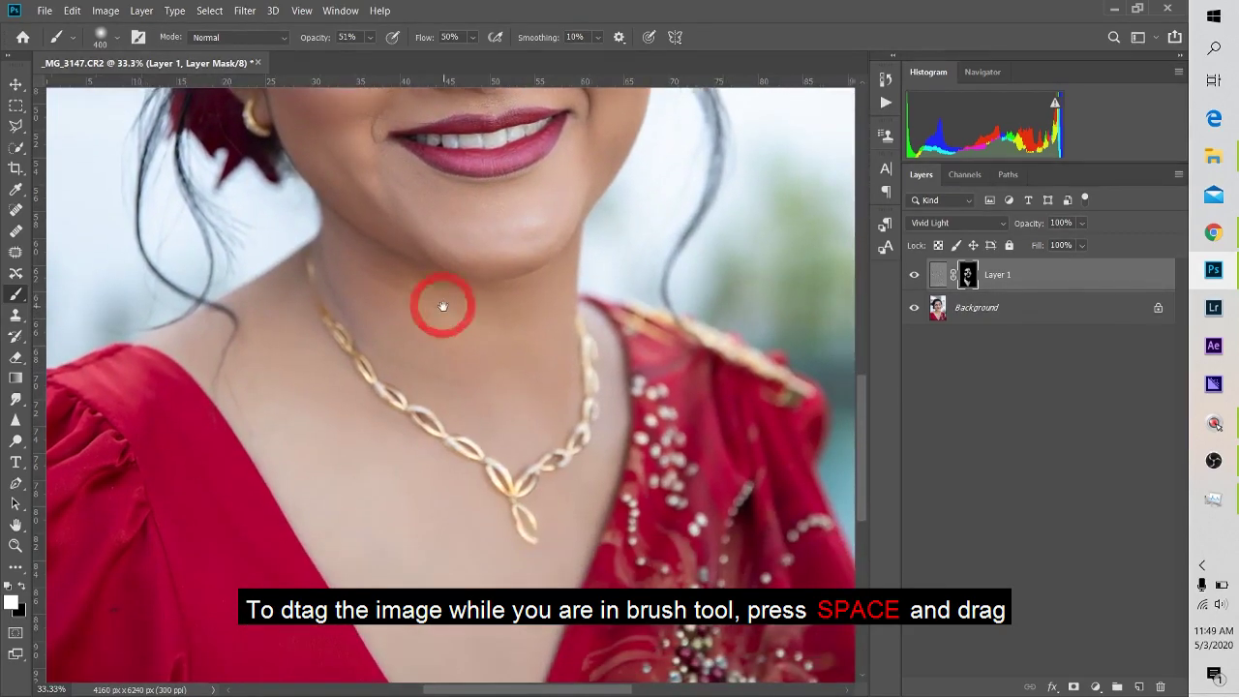
mouse_move(396, 540)
mouse_down()
mouse_move(401, 410)
mouse_move(437, 520)
mouse_move(459, 338)
mouse_up()
key(bracketleft)
key(bracketleft)
key(bracketleft)
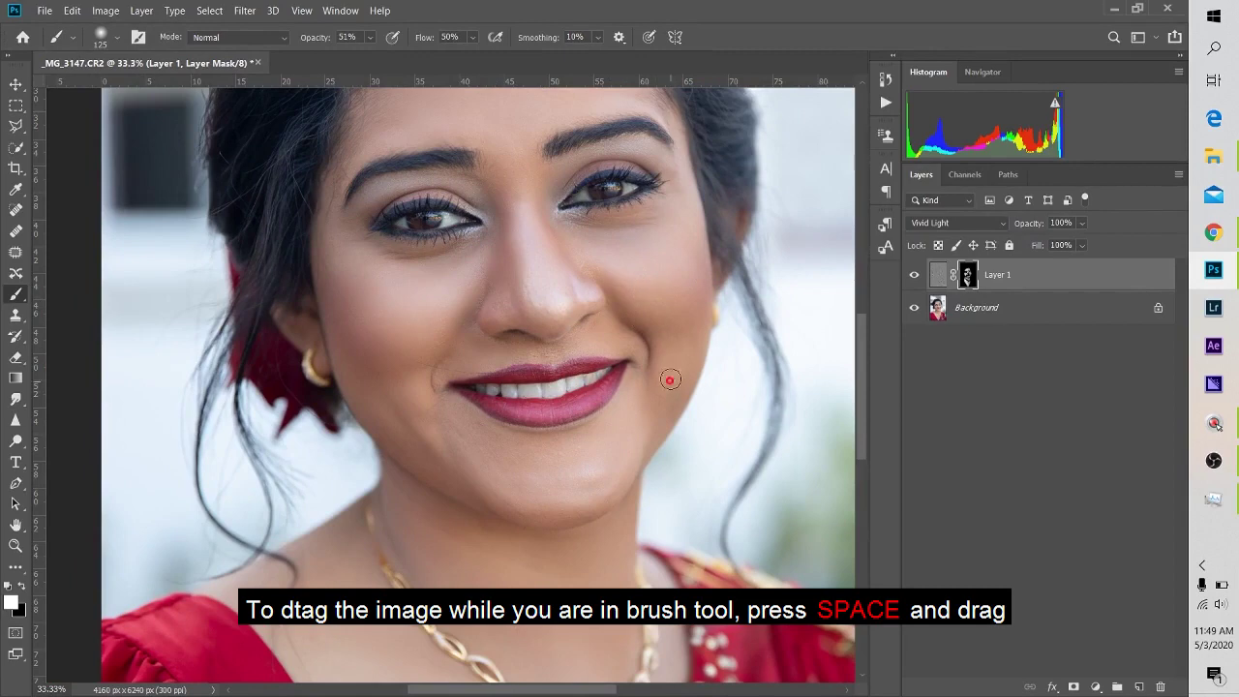
key(bracketright)
key(bracketright)
key(bracketright)
drag(671, 194, 685, 301)
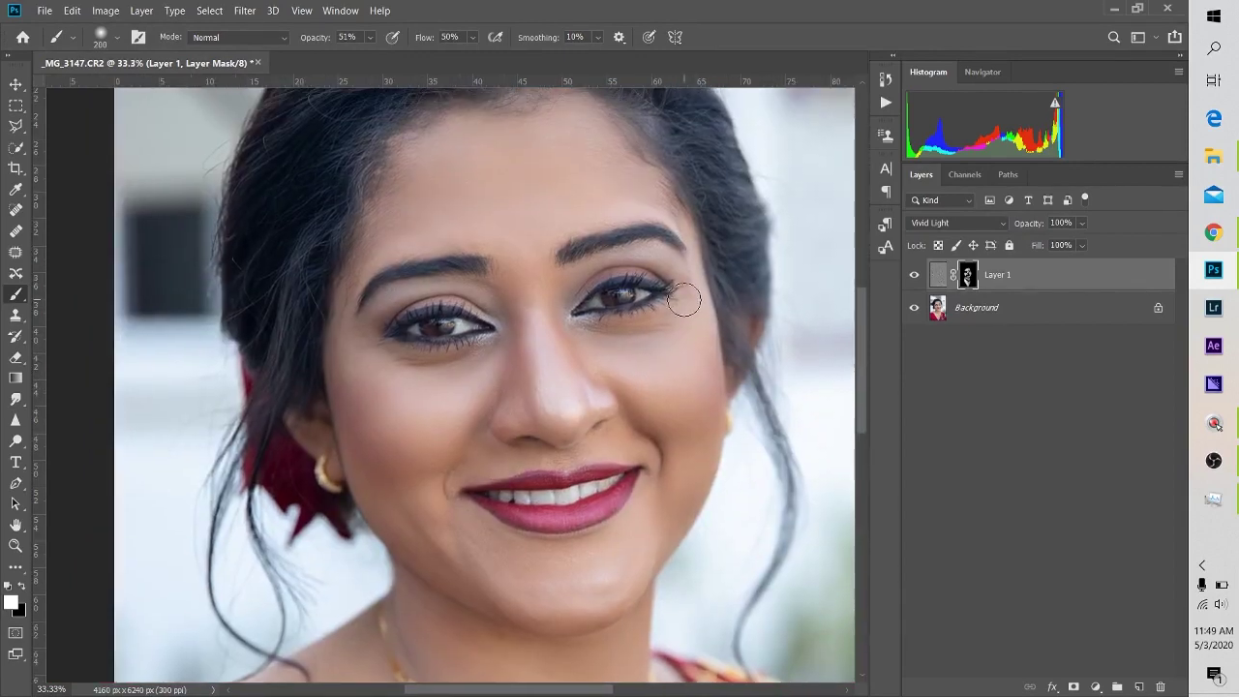
click(531, 326)
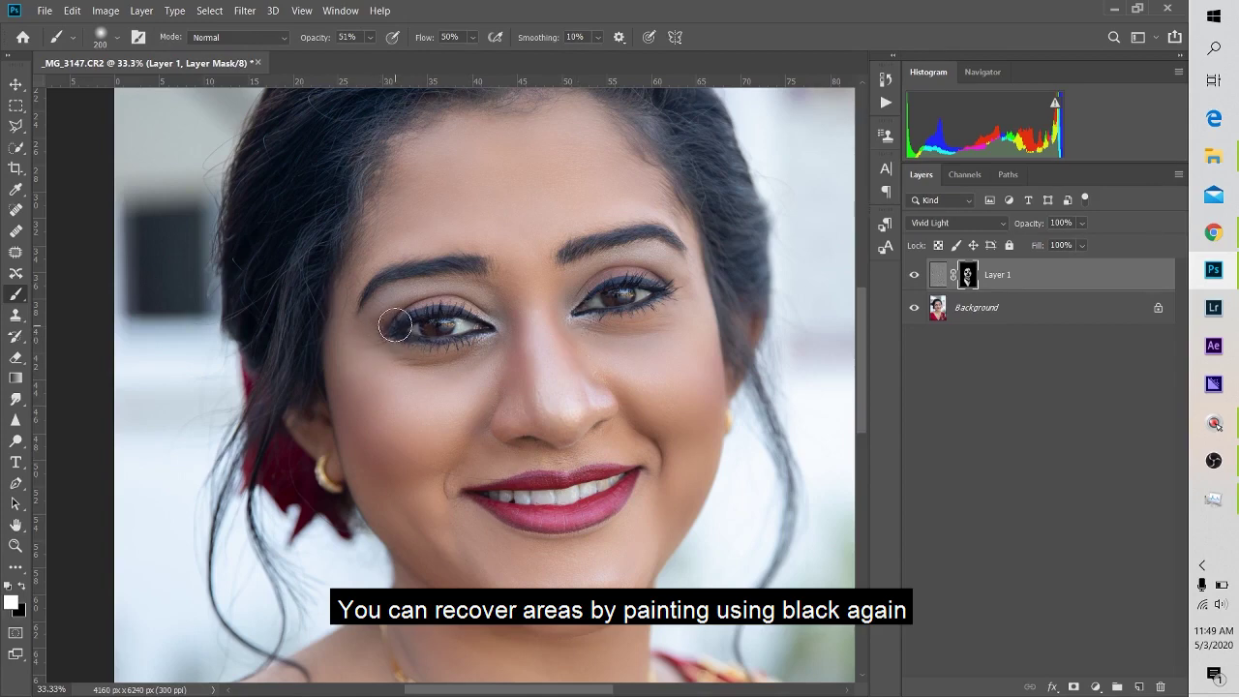
Step: Paint black on the mask over the mouth, lips, left eye and eyebrow to restore detail
key(x)
drag(630, 417, 627, 476)
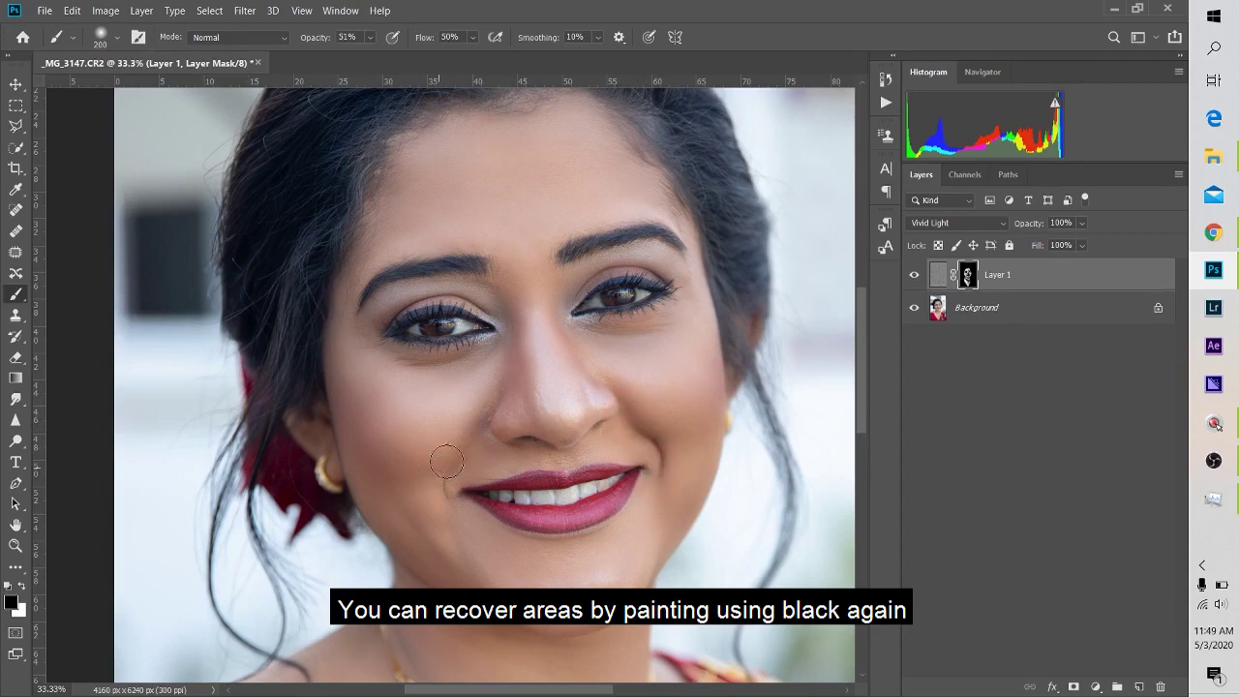
drag(448, 494, 597, 501)
drag(384, 395, 477, 332)
click(658, 243)
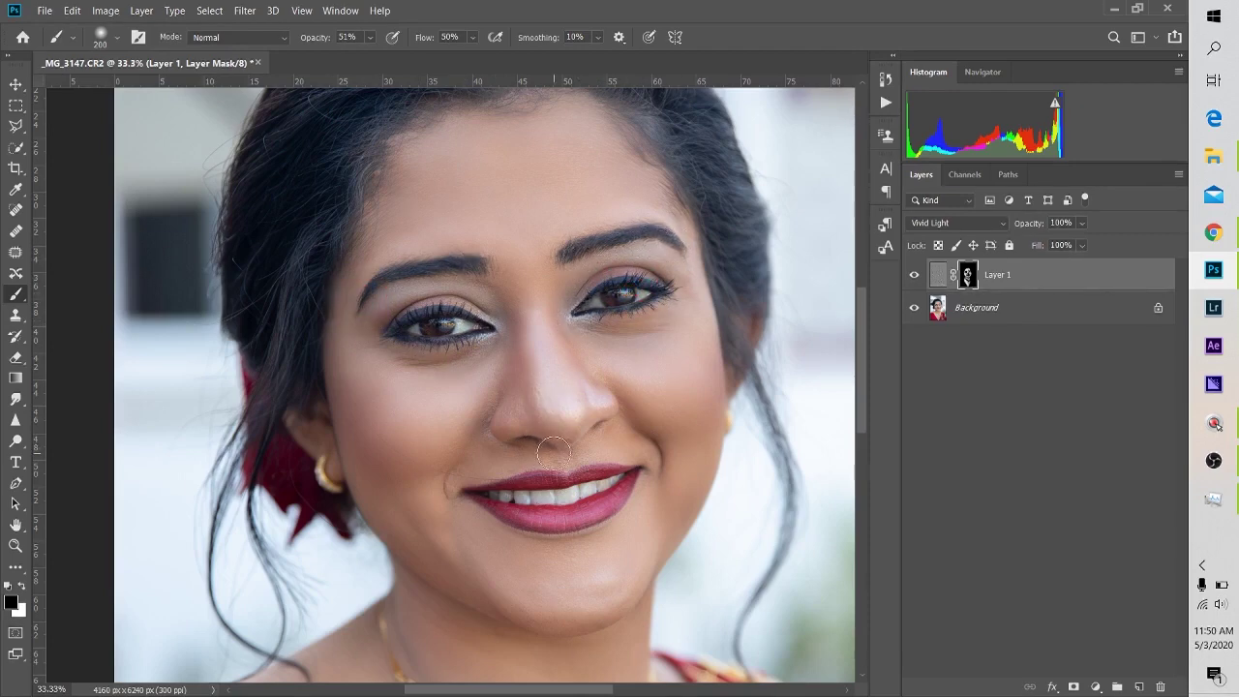
Step: Compare before and after by hiding and showing Layer 1
drag(554, 452, 553, 166)
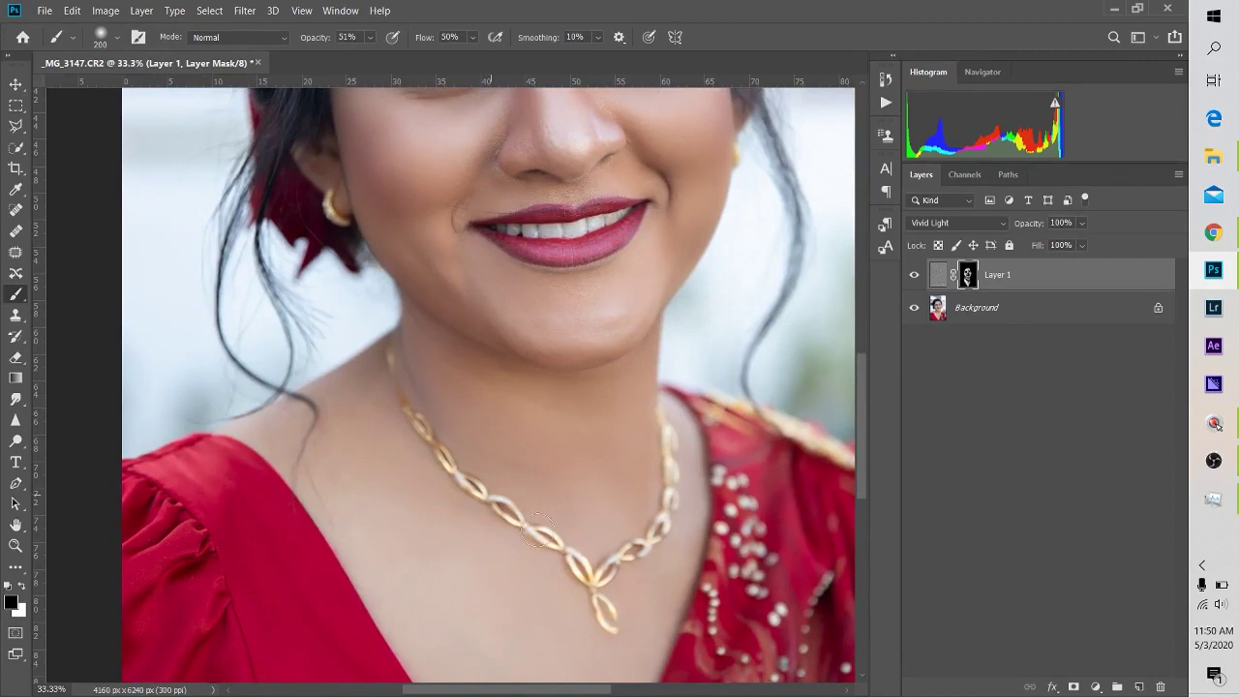
drag(572, 335, 462, 630)
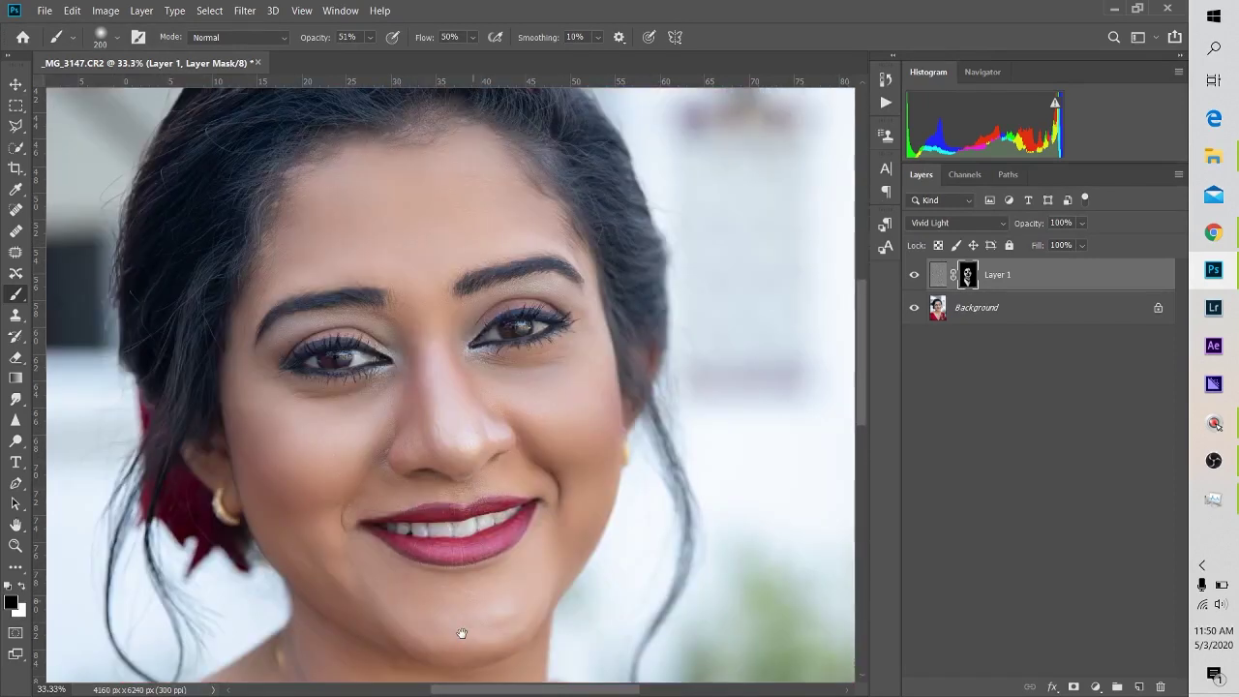
alt+click(914, 310)
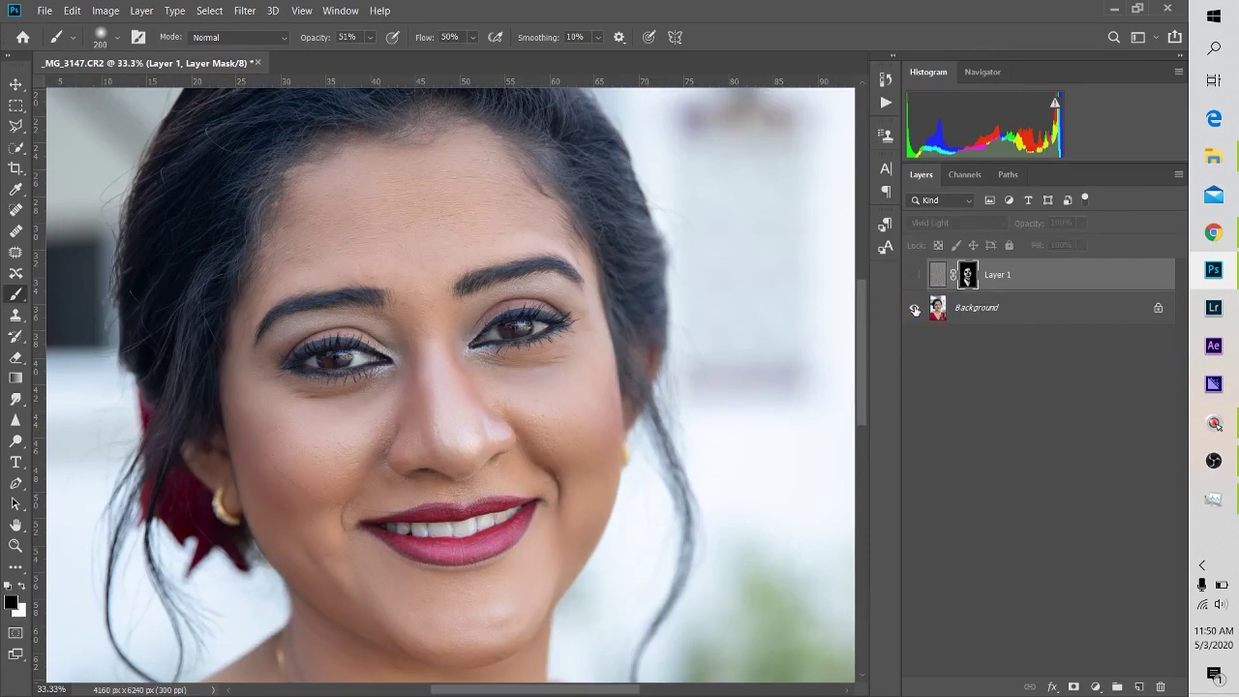
alt+click(915, 310)
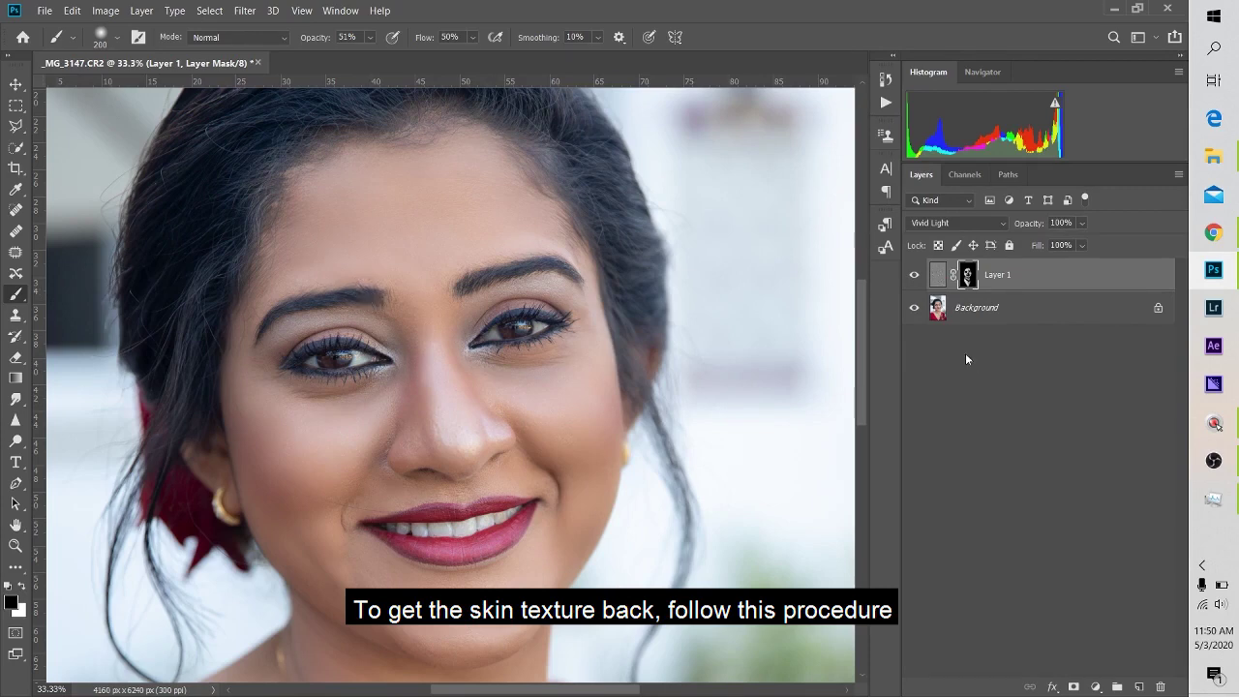
Step: Apply a 3.5-pixel Gaussian Blur to Layer 1's mask
click(242, 10)
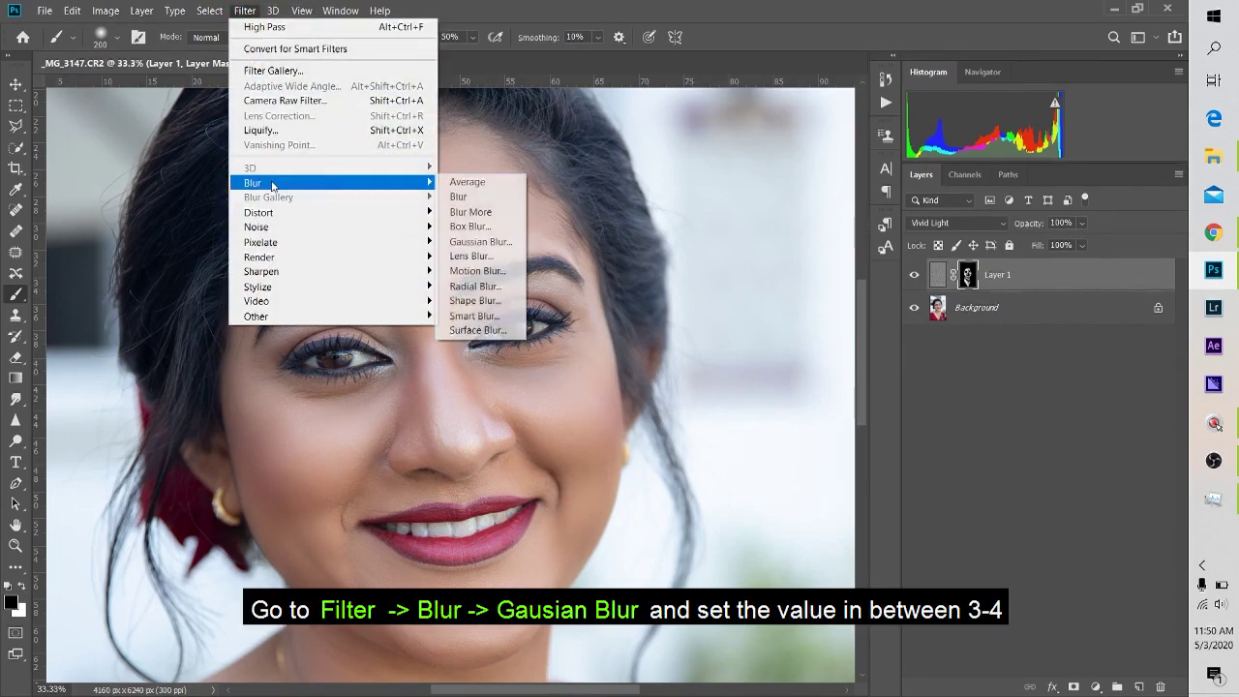
click(470, 244)
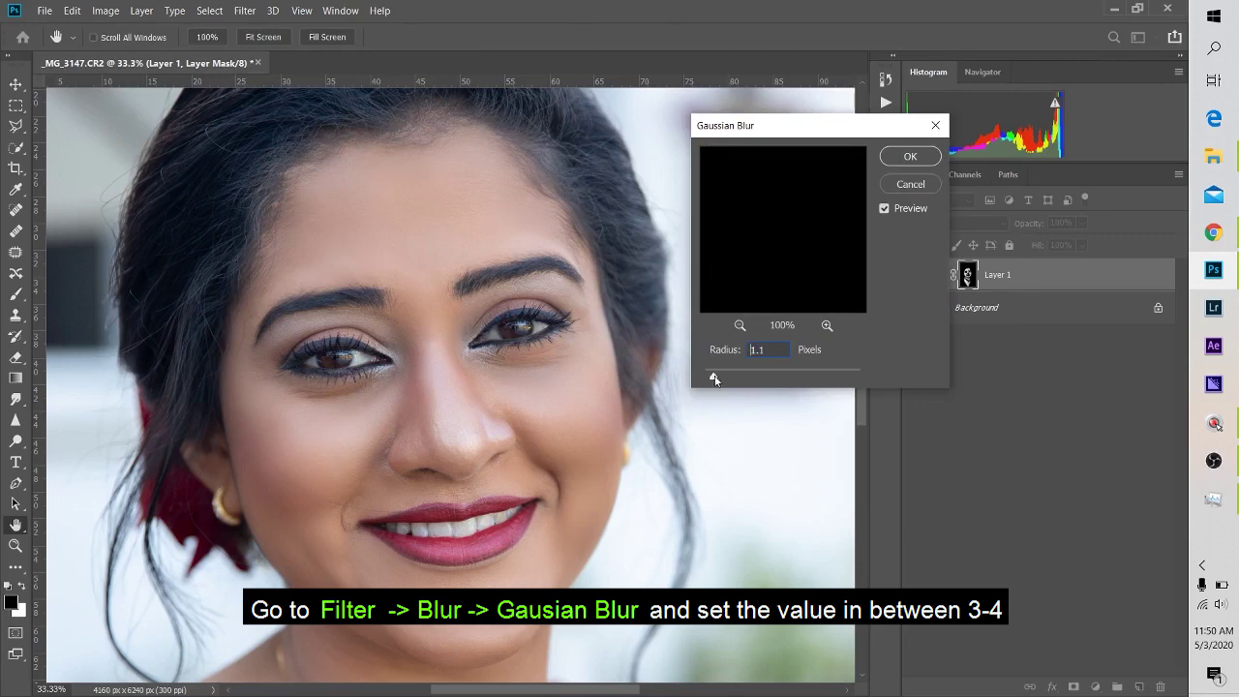
mouse_move(885, 376)
mouse_down()
mouse_move(721, 376)
mouse_move(736, 375)
mouse_up()
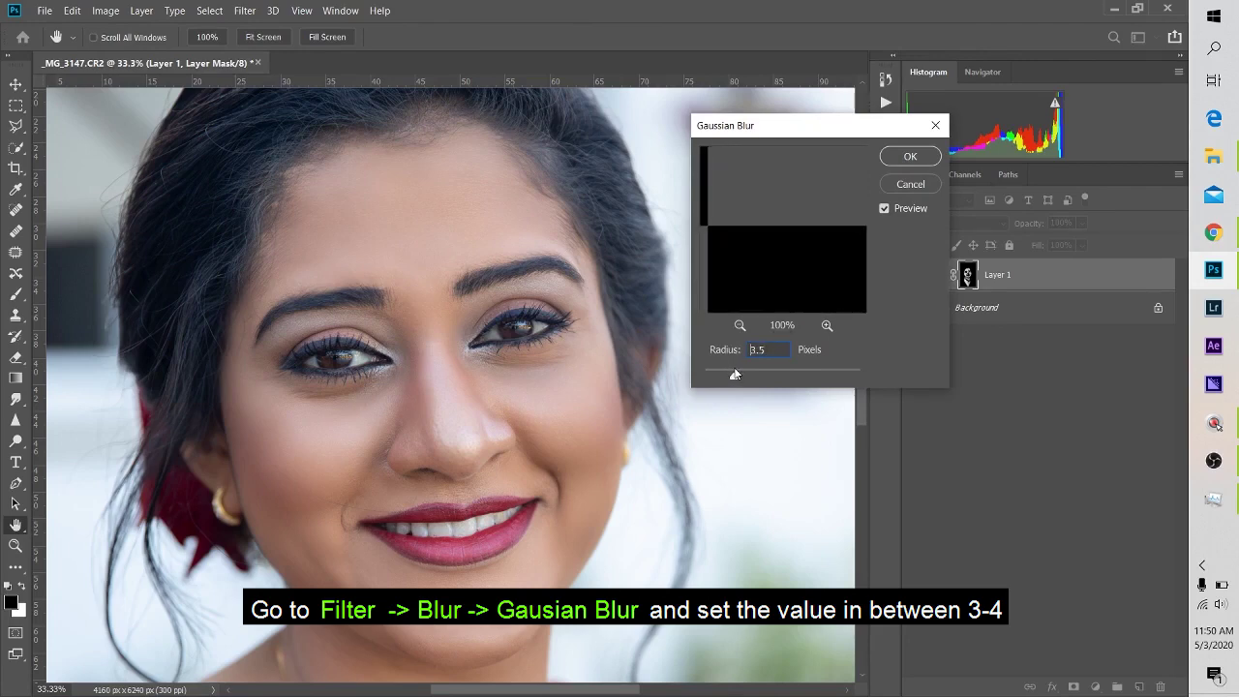
click(910, 157)
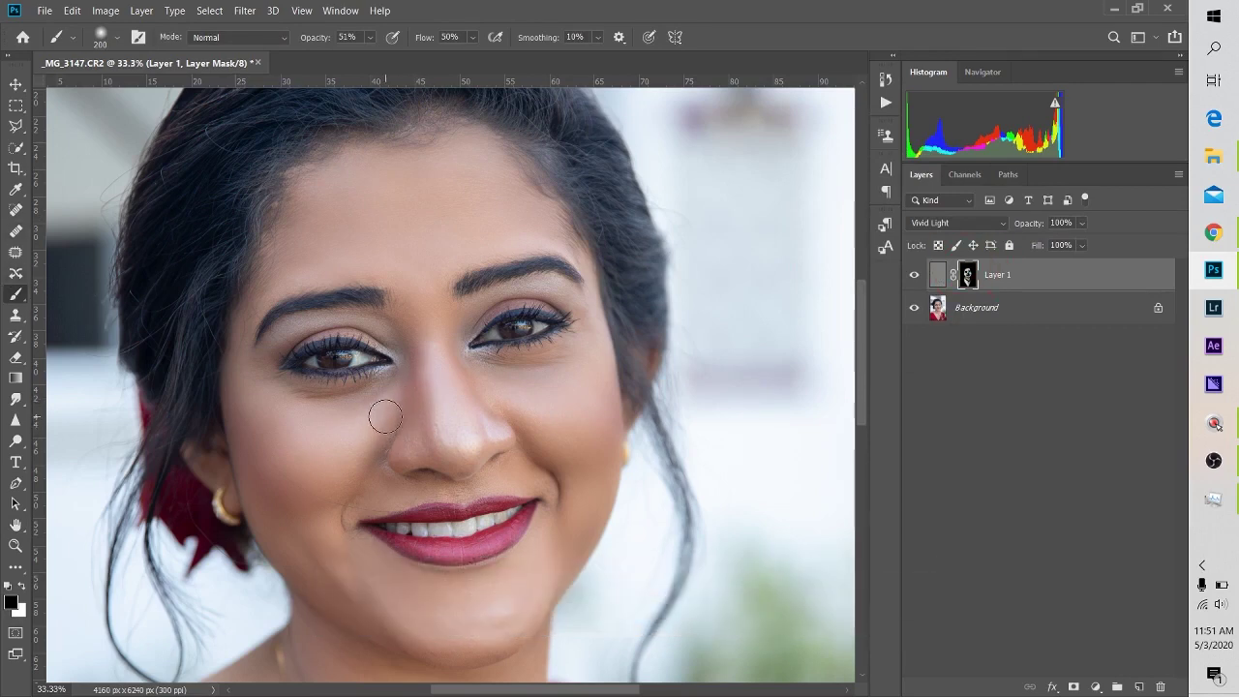
Step: Set the brush to white, 175 px, 25% opacity and 9% flow, then fit the photo on screen
key(bracketleft)
key(bracketleft)
key(x)
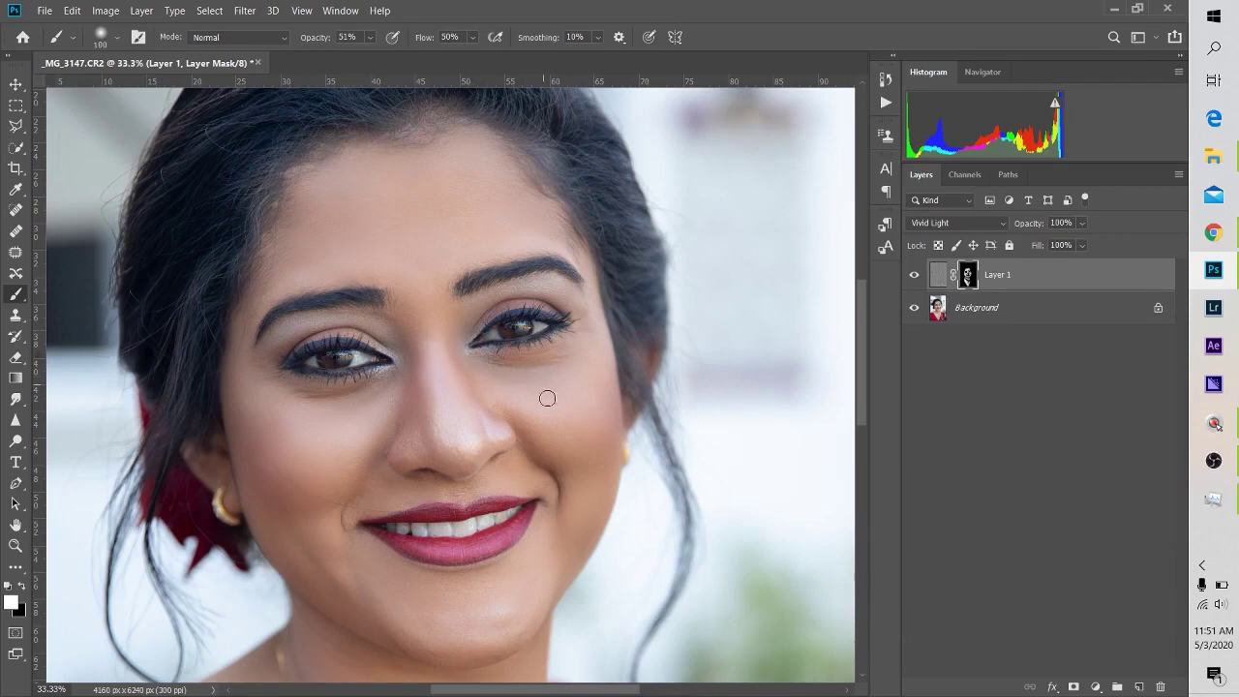
key(bracketright)
key(bracketright)
key(bracketright)
drag(378, 59, 359, 58)
click(475, 37)
drag(452, 58, 452, 58)
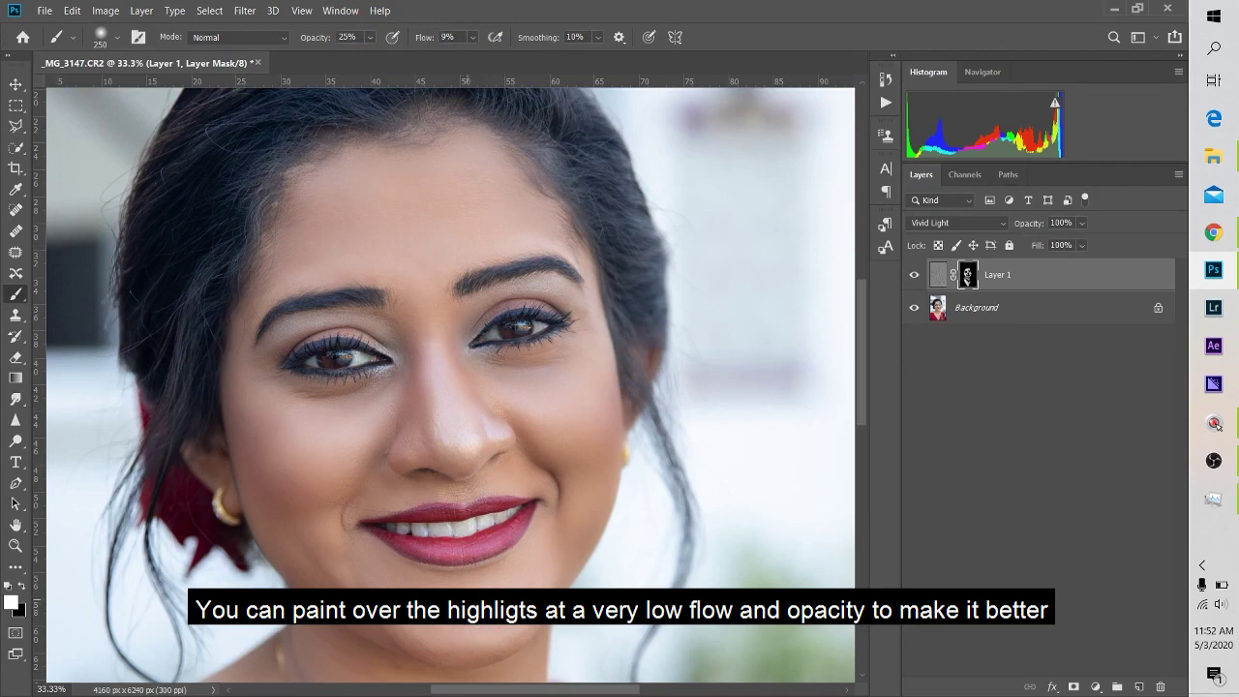
drag(473, 624, 455, 297)
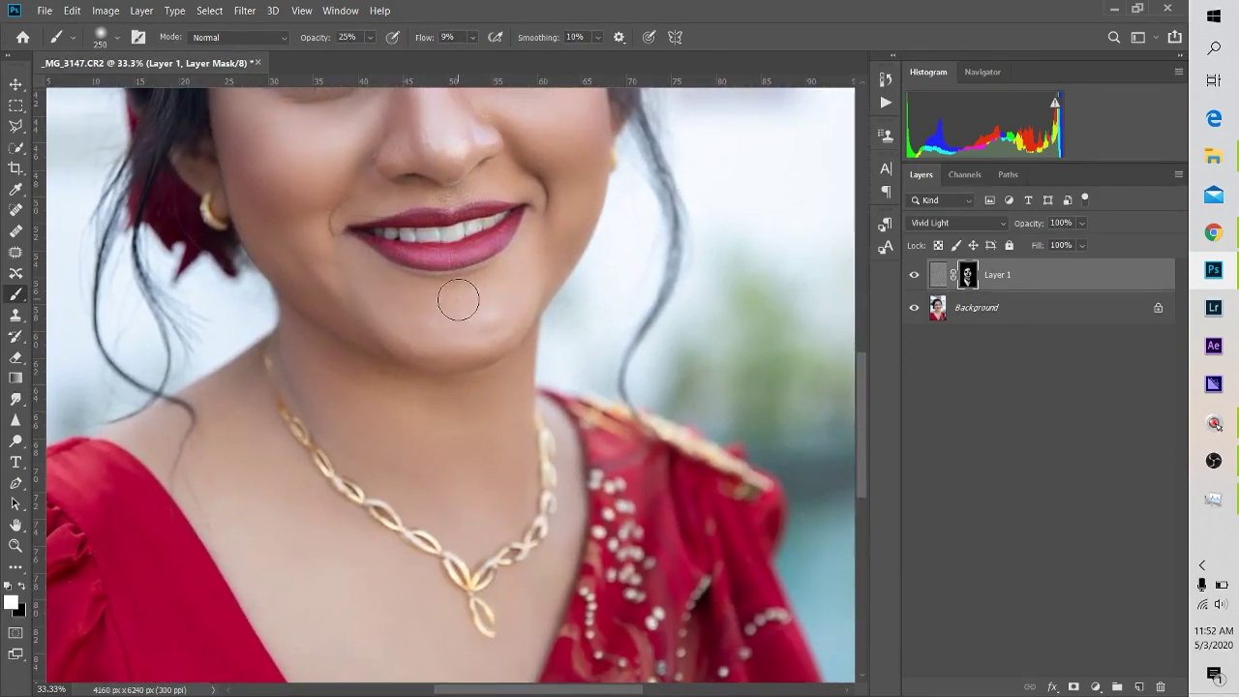
key(ctrl+0)
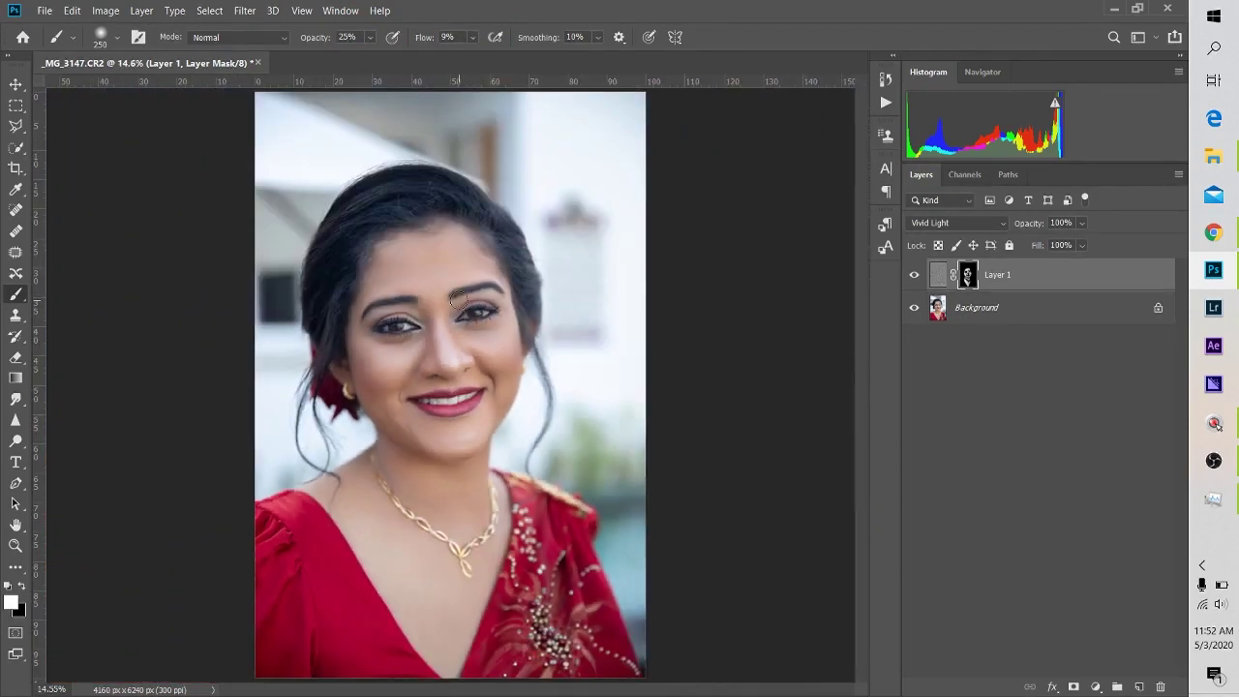
Step: Compare with Layer 1 hidden and shown, then delete Layer 1
alt+click(915, 309)
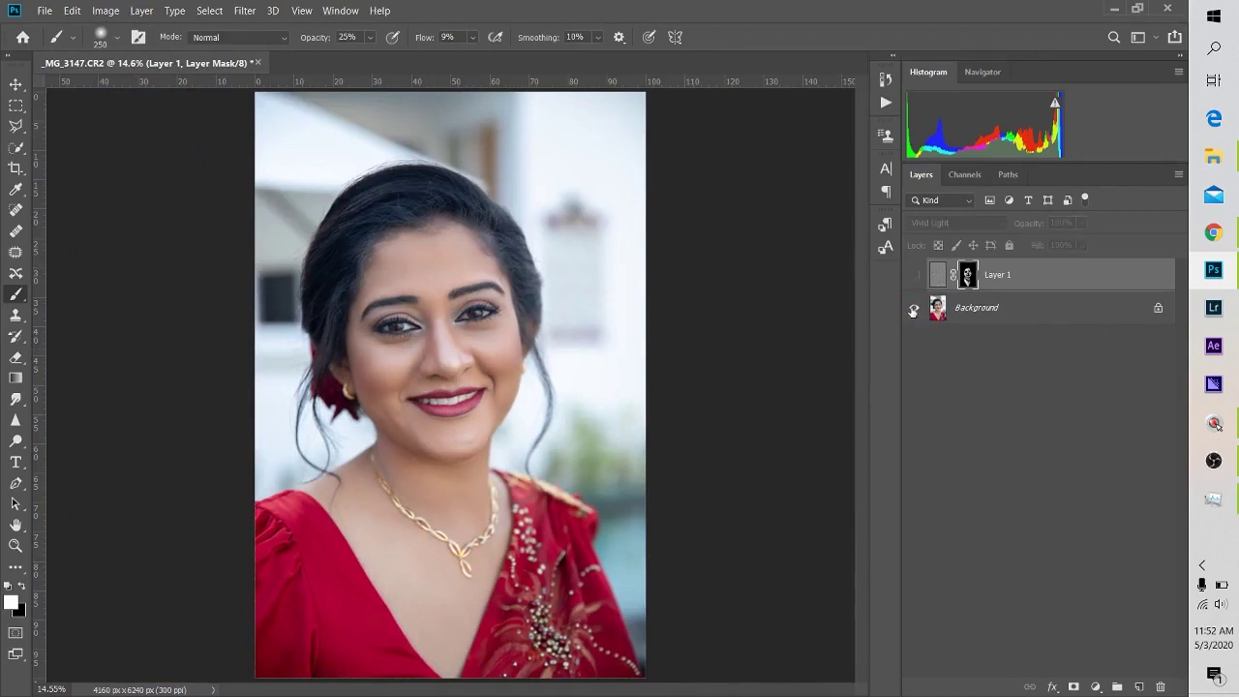
alt+click(913, 309)
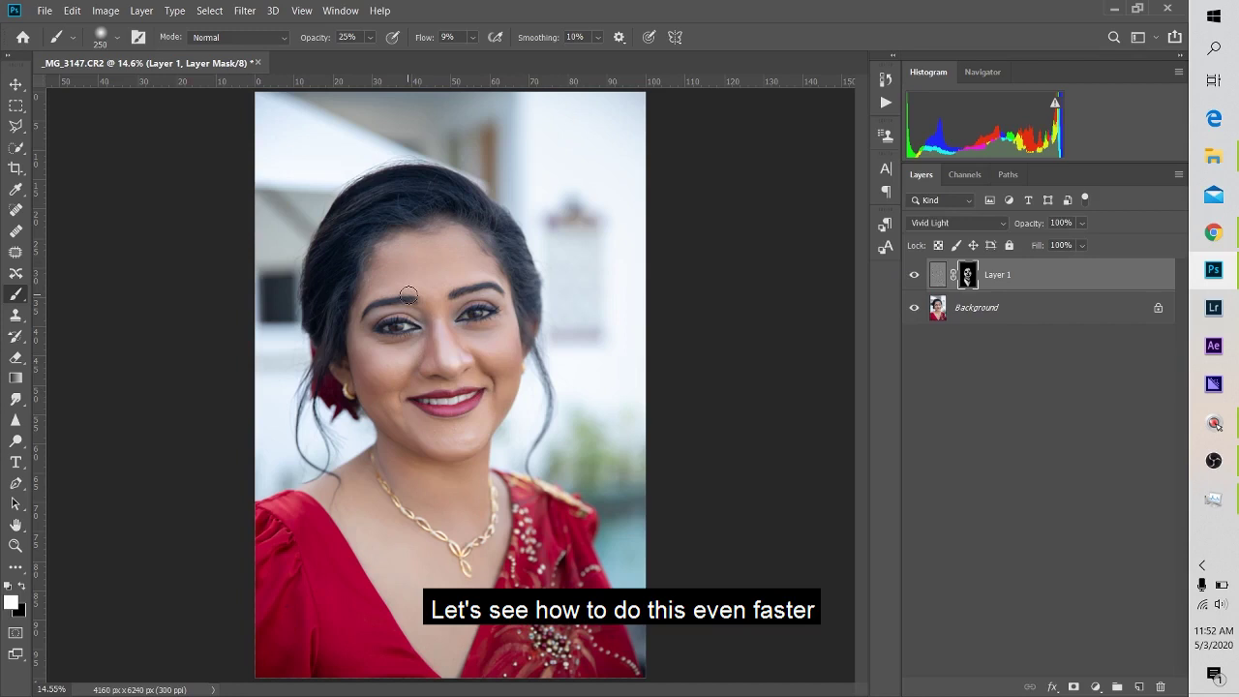
click(1005, 280)
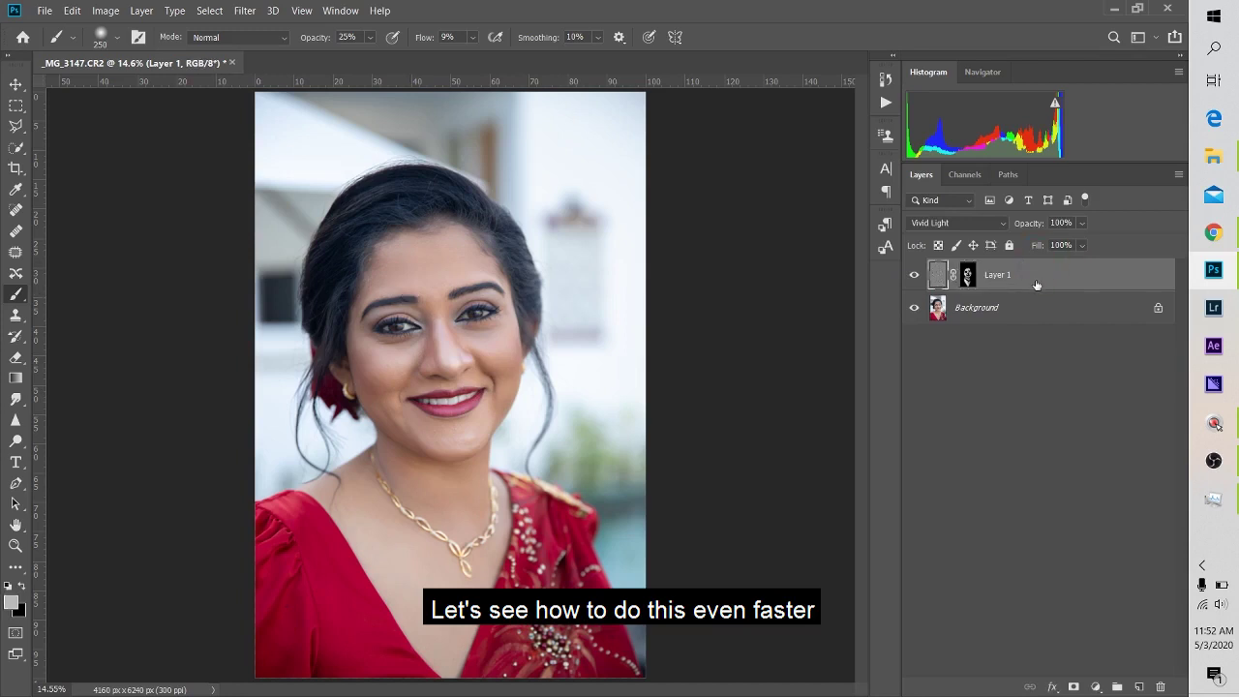
key(Delete)
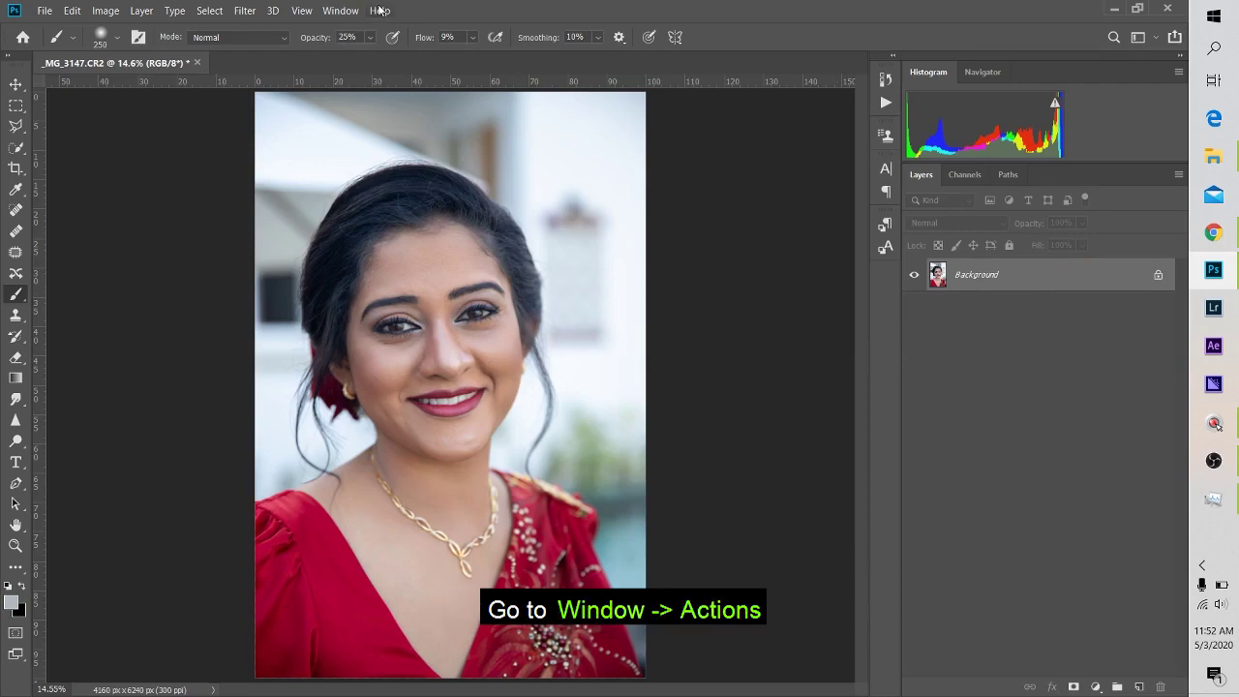
Step: Create a new action 'Skin Retouch 1' with the F2 function key and start recording
click(341, 10)
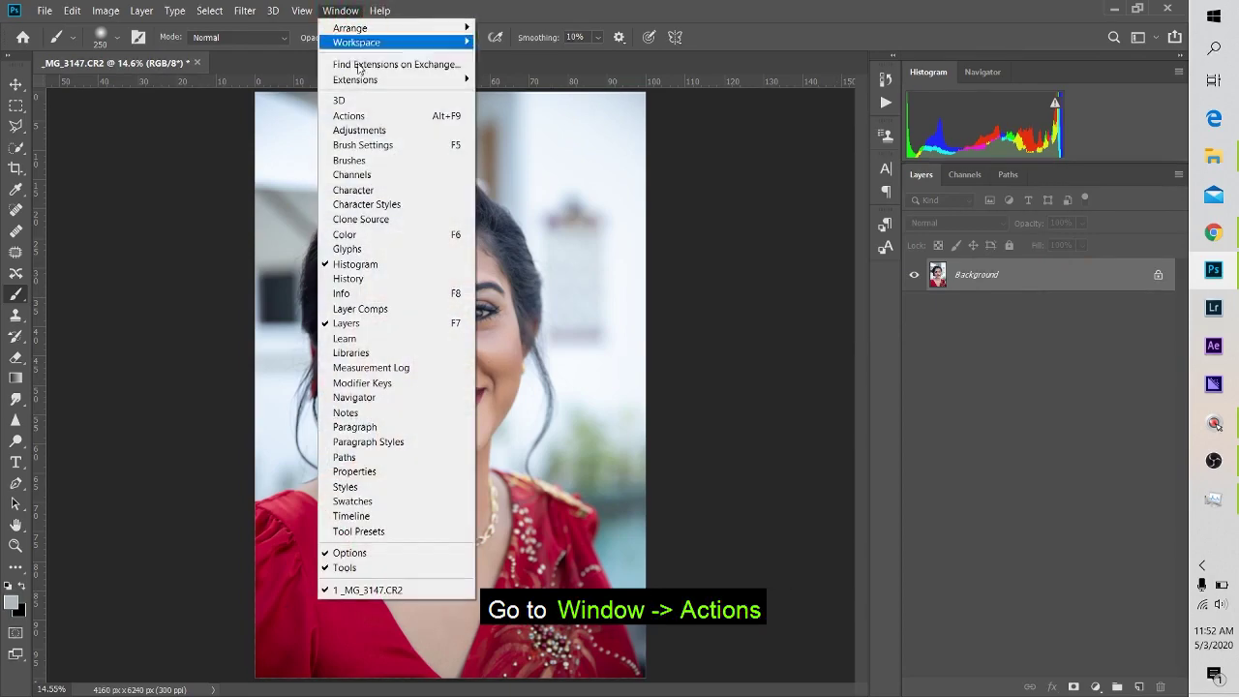
click(354, 116)
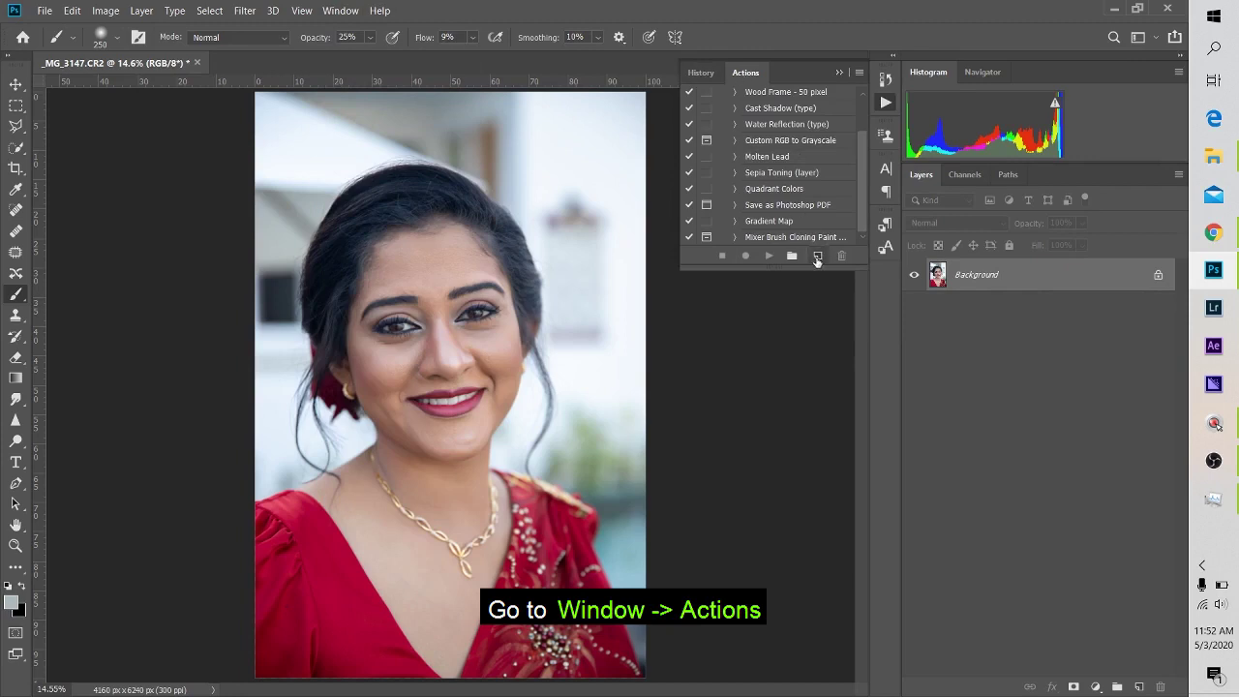
click(817, 257)
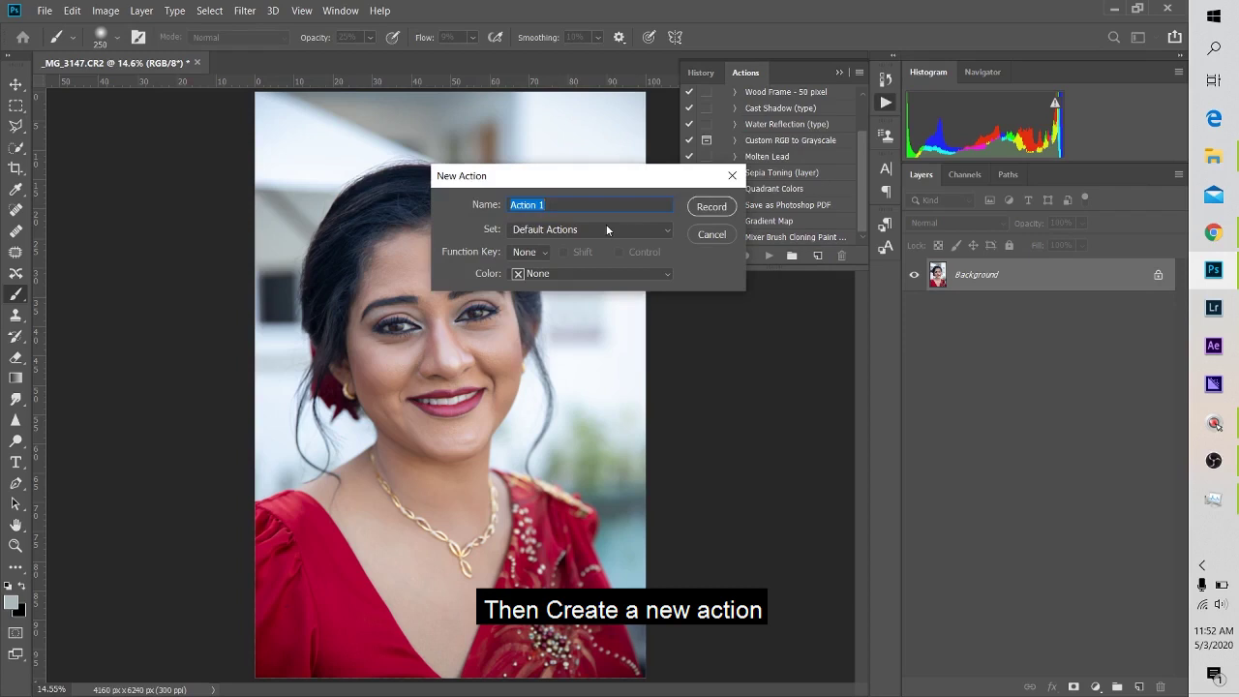
text(Skin Re)
text(tou)
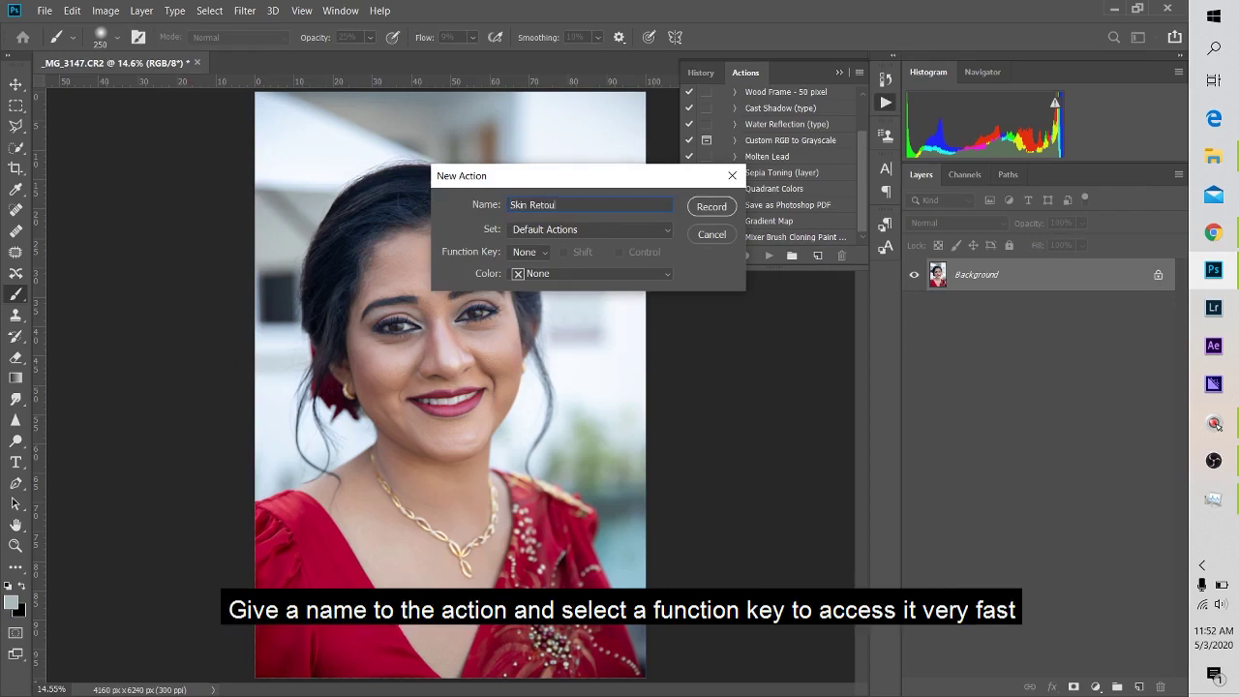
text(ch 1)
click(544, 255)
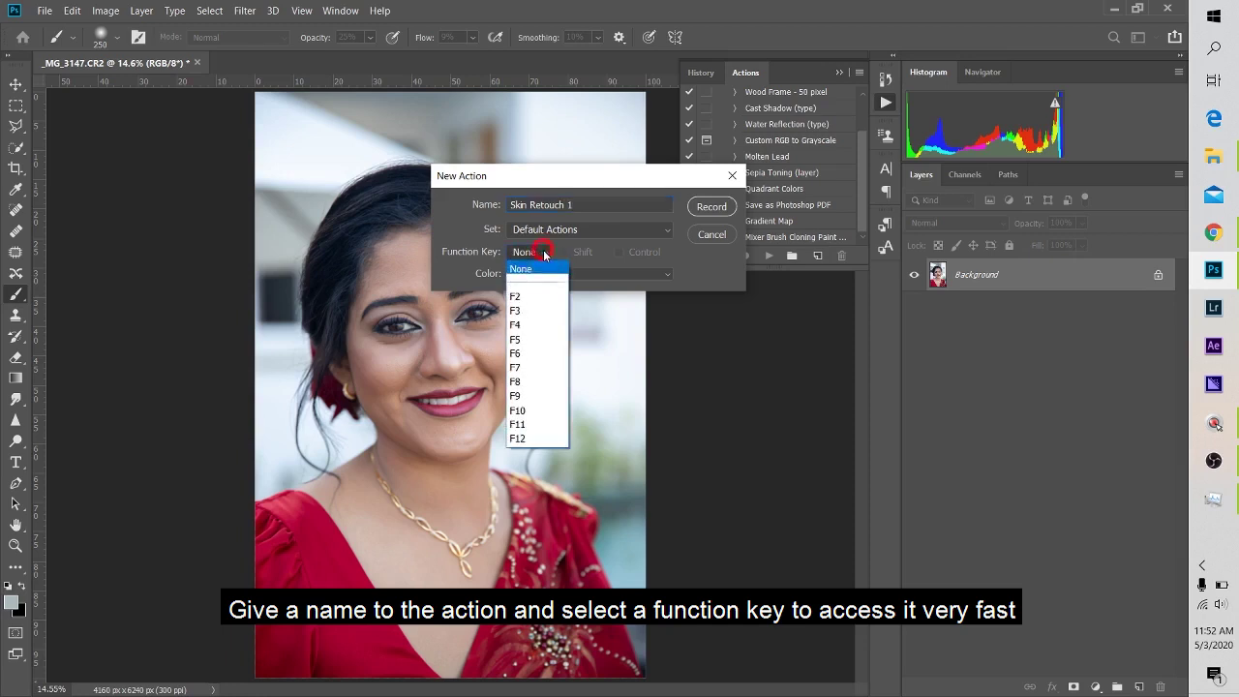
click(525, 297)
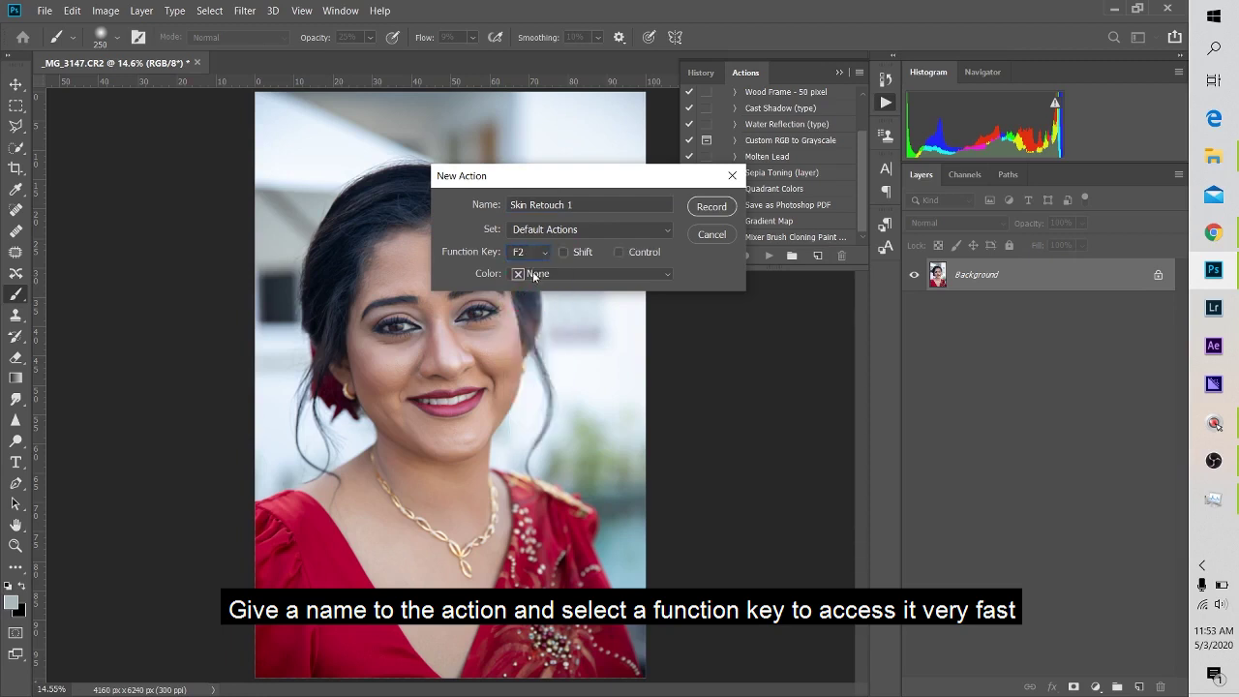
click(711, 207)
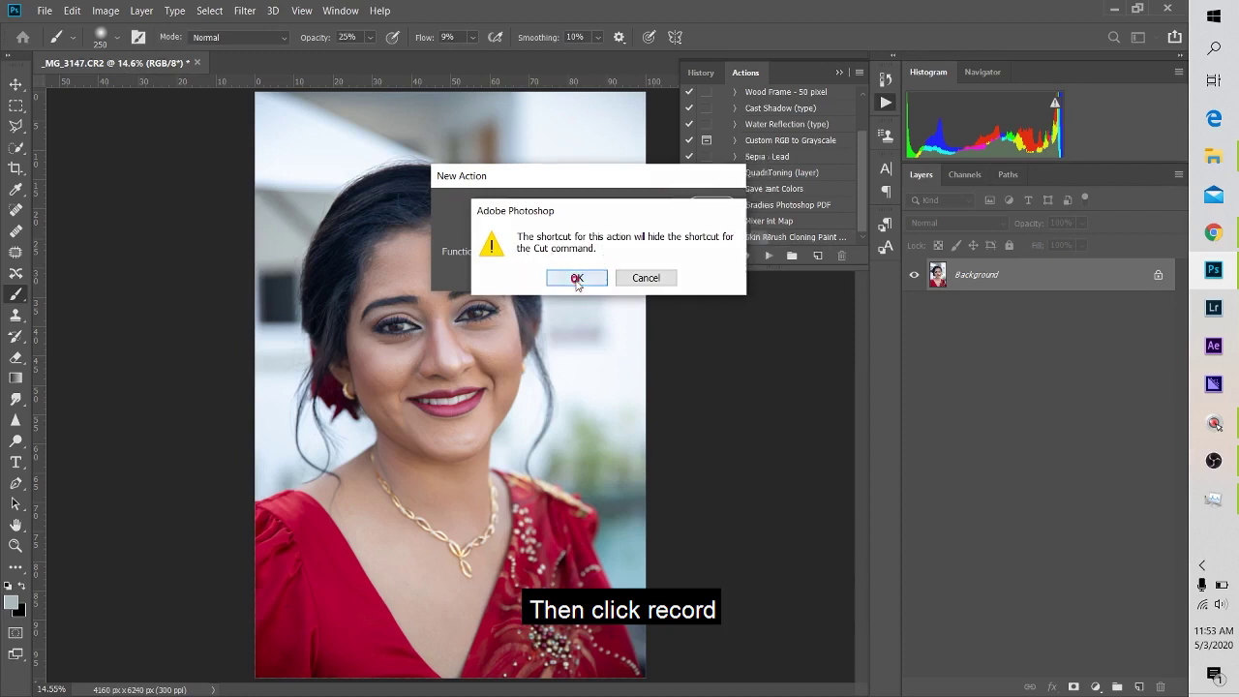
Step: Accept the warning that F2 overrides the Cut shortcut
click(577, 278)
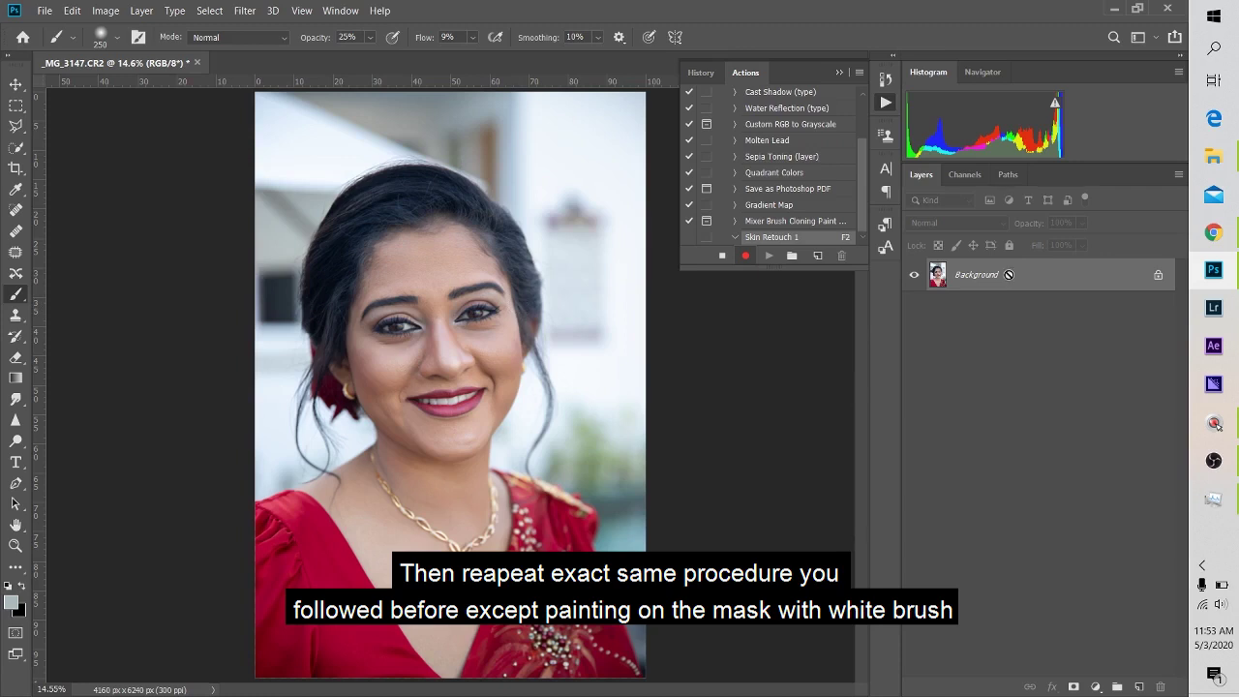
Step: Duplicate the photo, invert the copy, and set its blend mode to Vivid Light
key(ctrl+j)
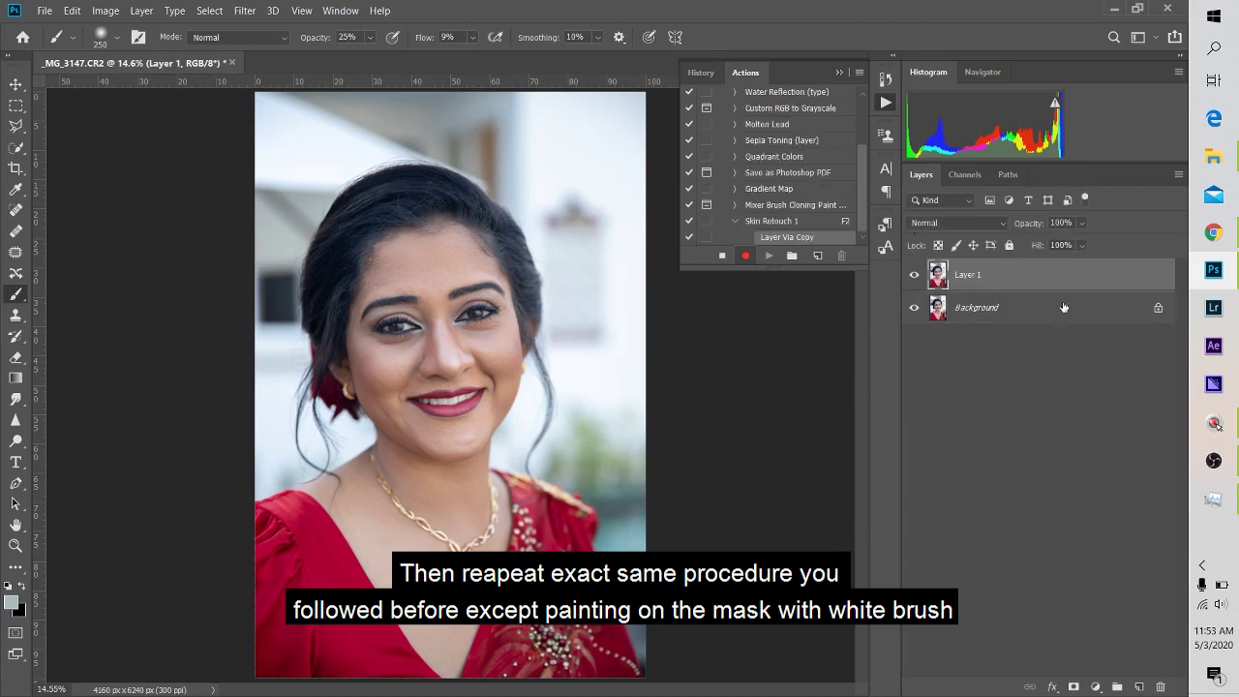
key(ctrl+i)
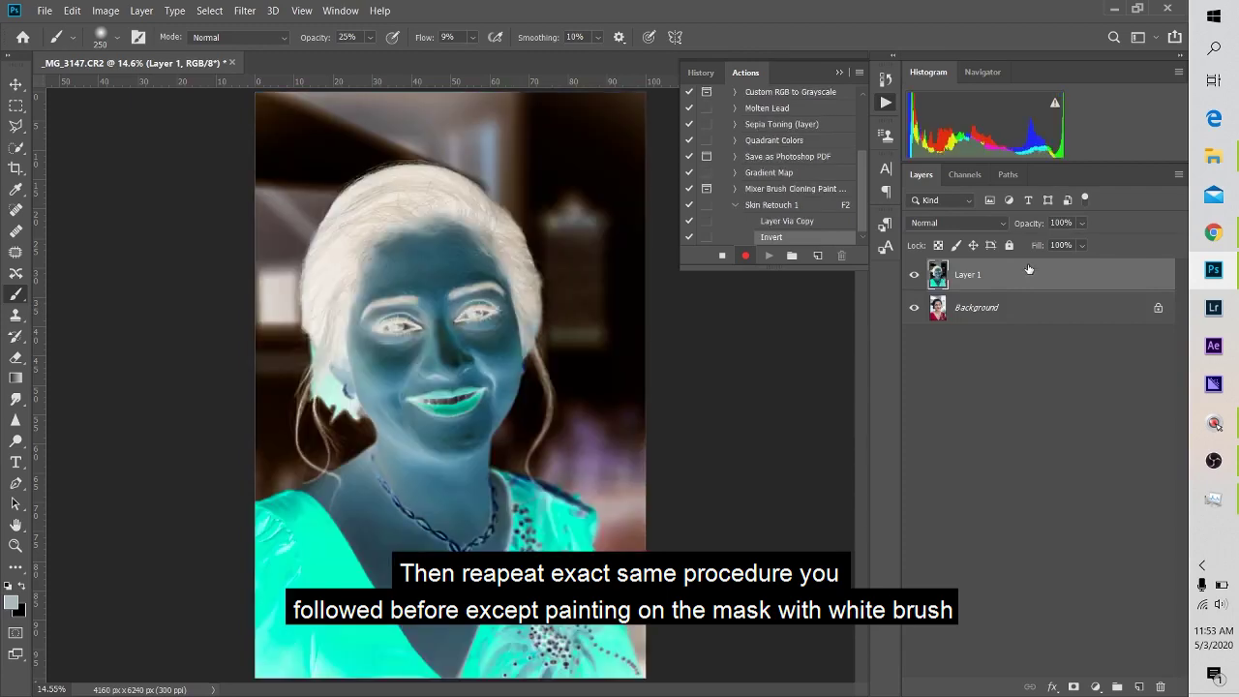
click(997, 224)
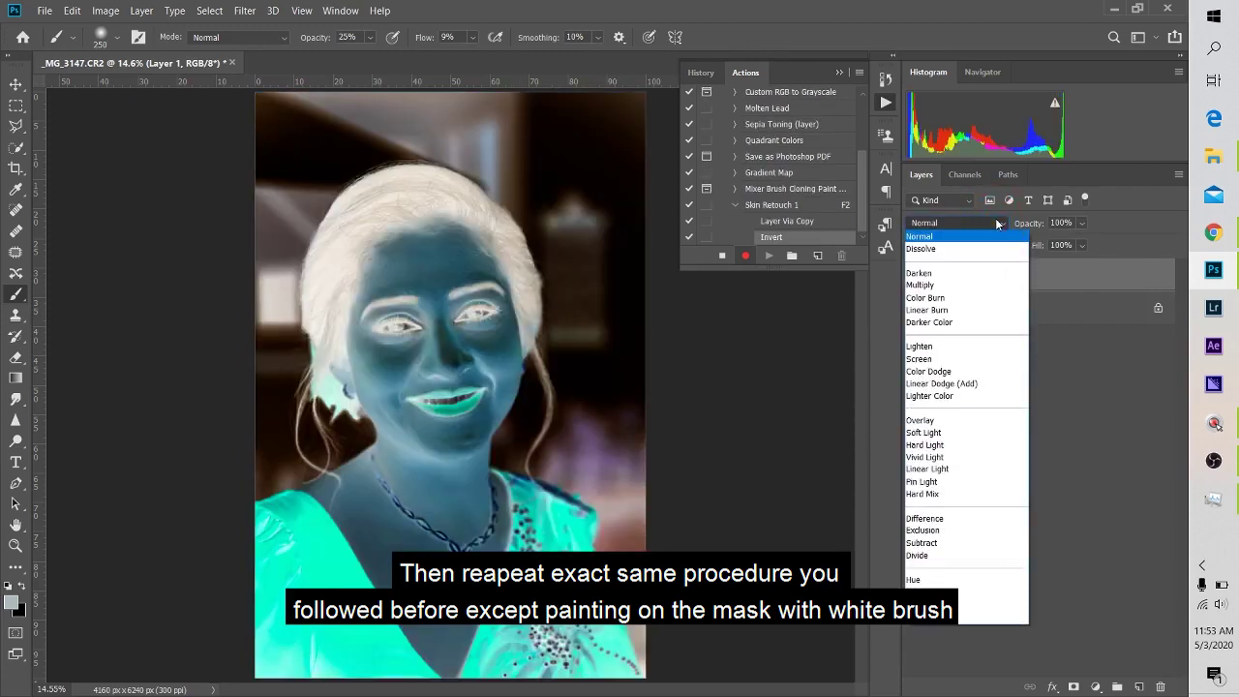
click(946, 457)
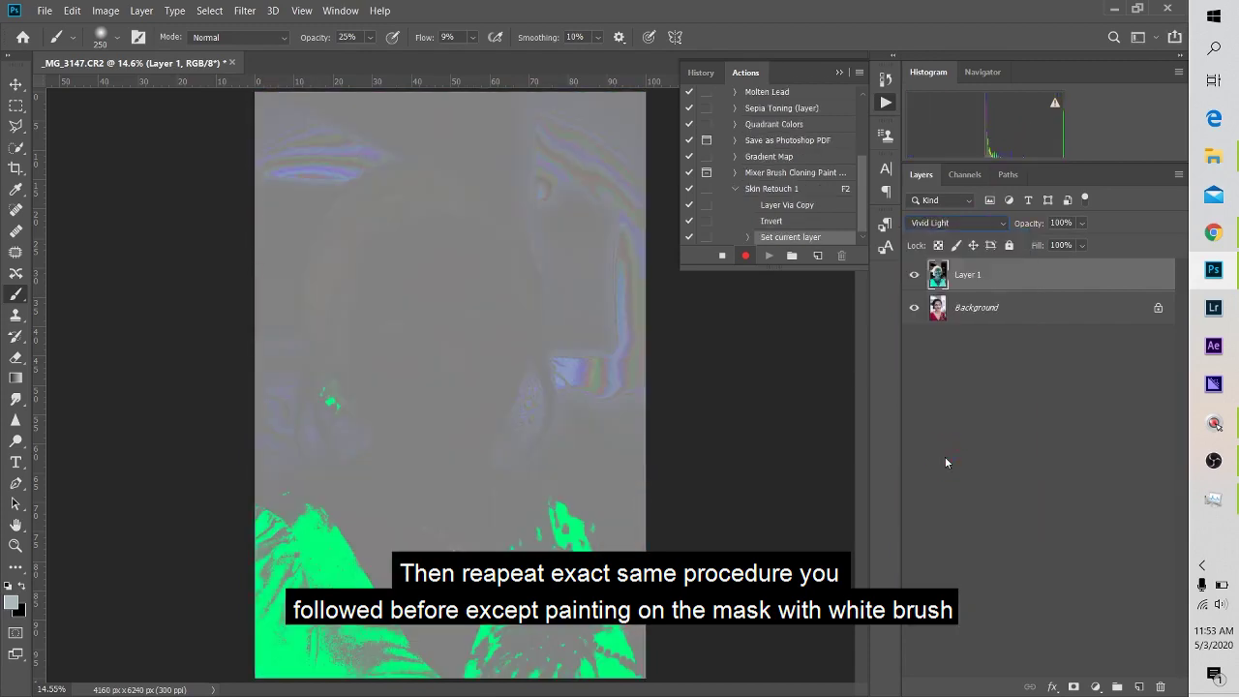
Step: Apply High Pass, then a 3.5-pixel Gaussian Blur to the copy layer
click(245, 10)
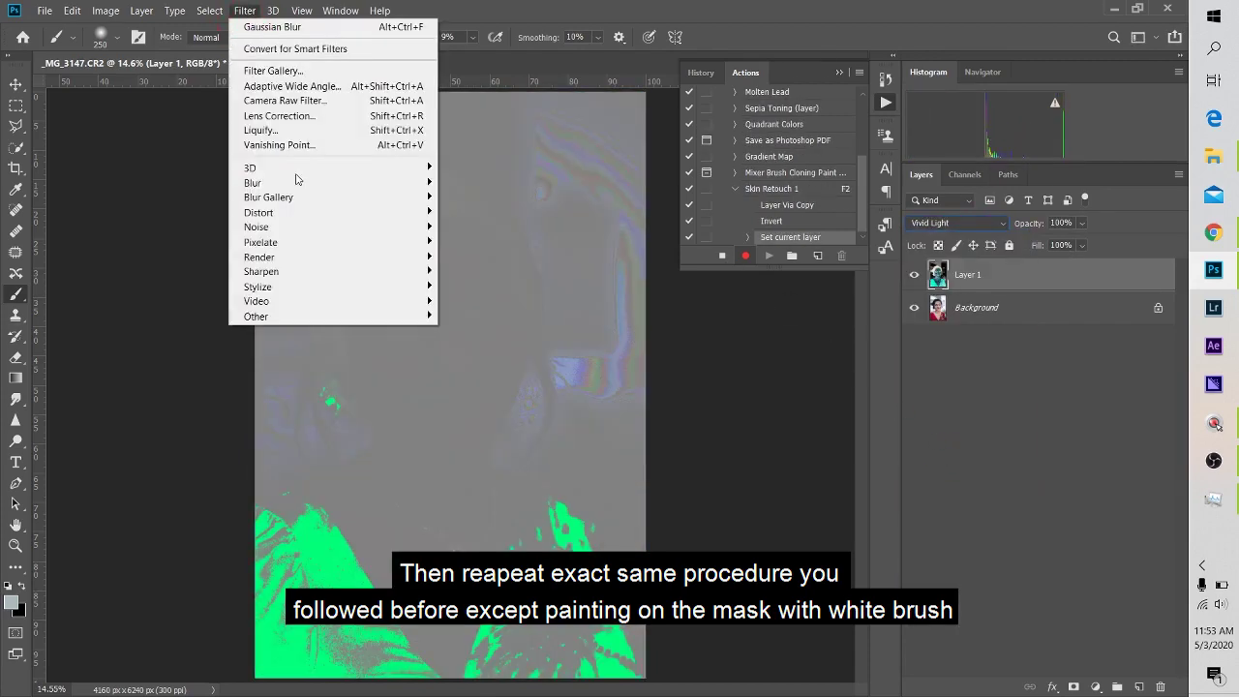
mouse_move(281, 316)
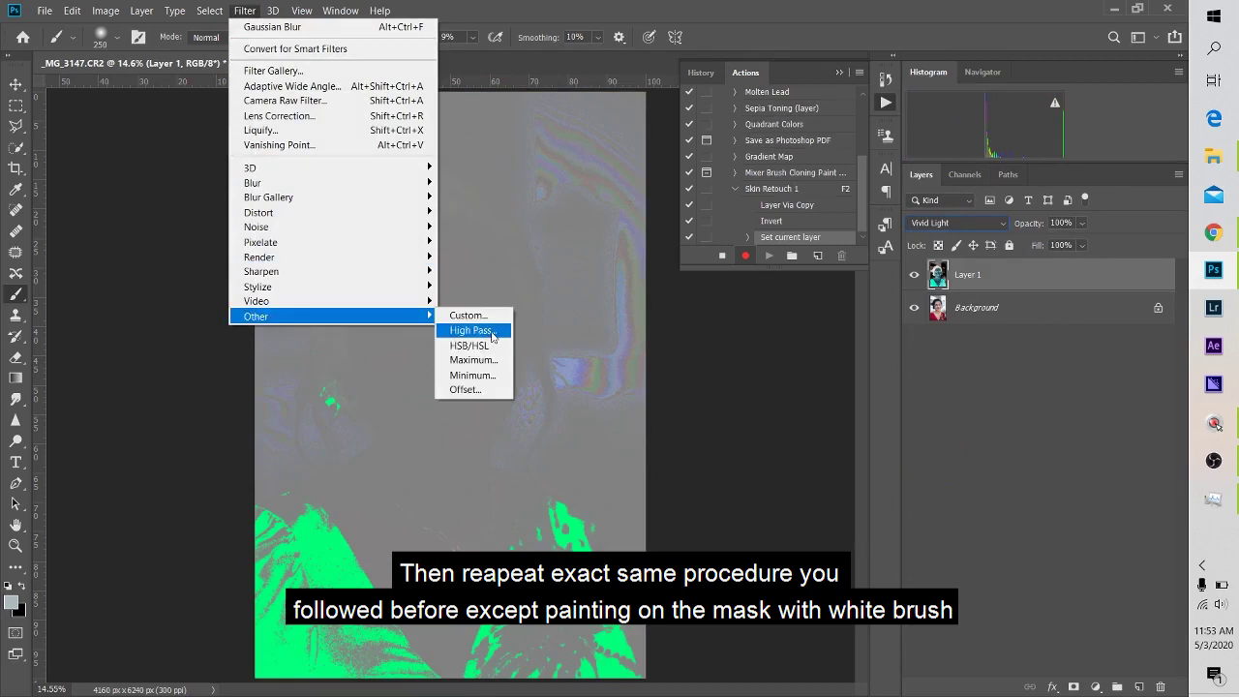
click(491, 334)
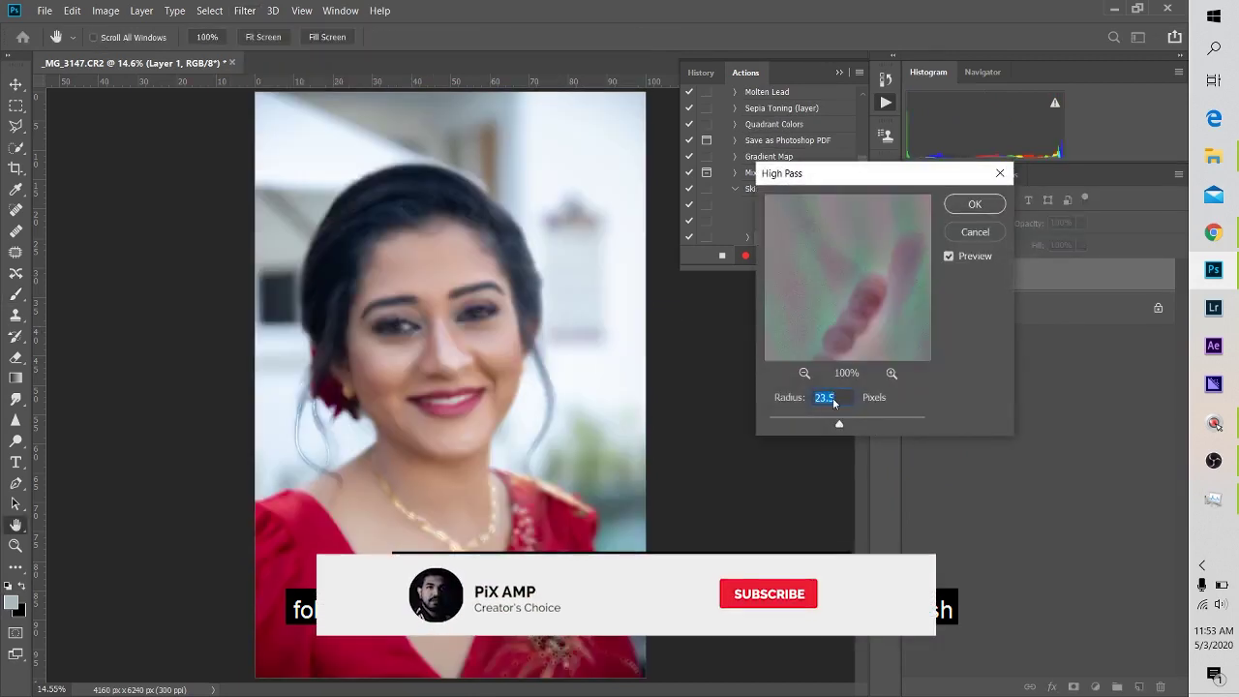
click(975, 205)
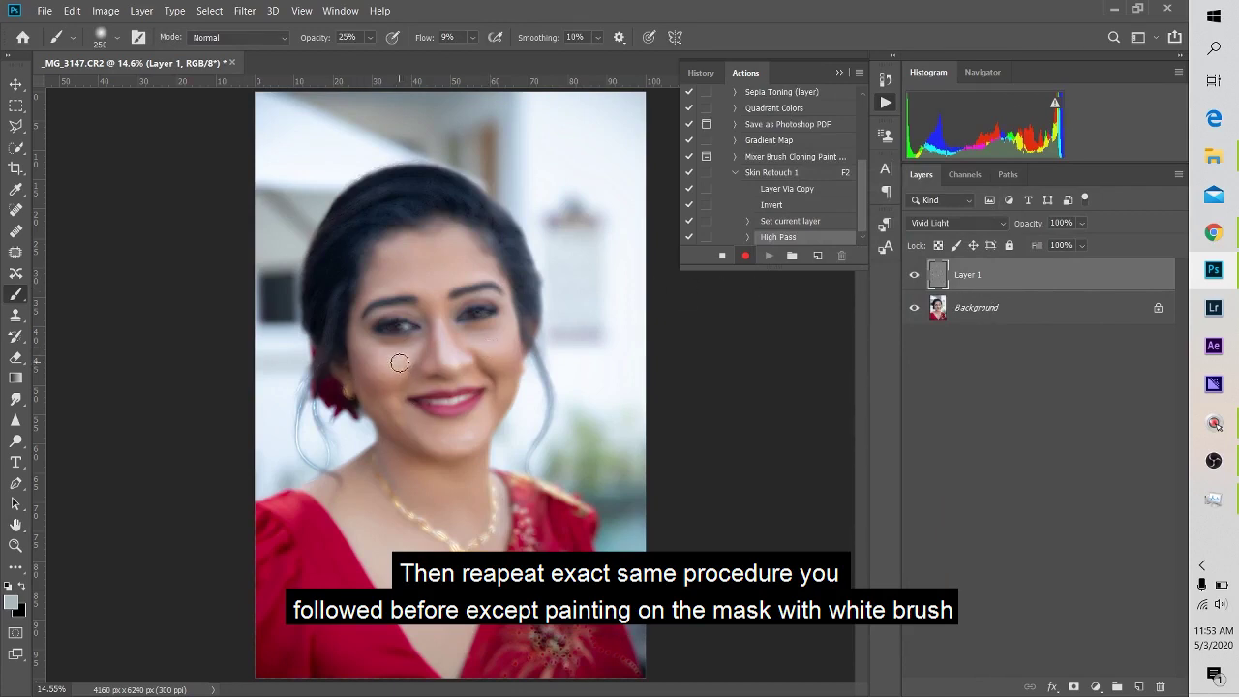
click(249, 13)
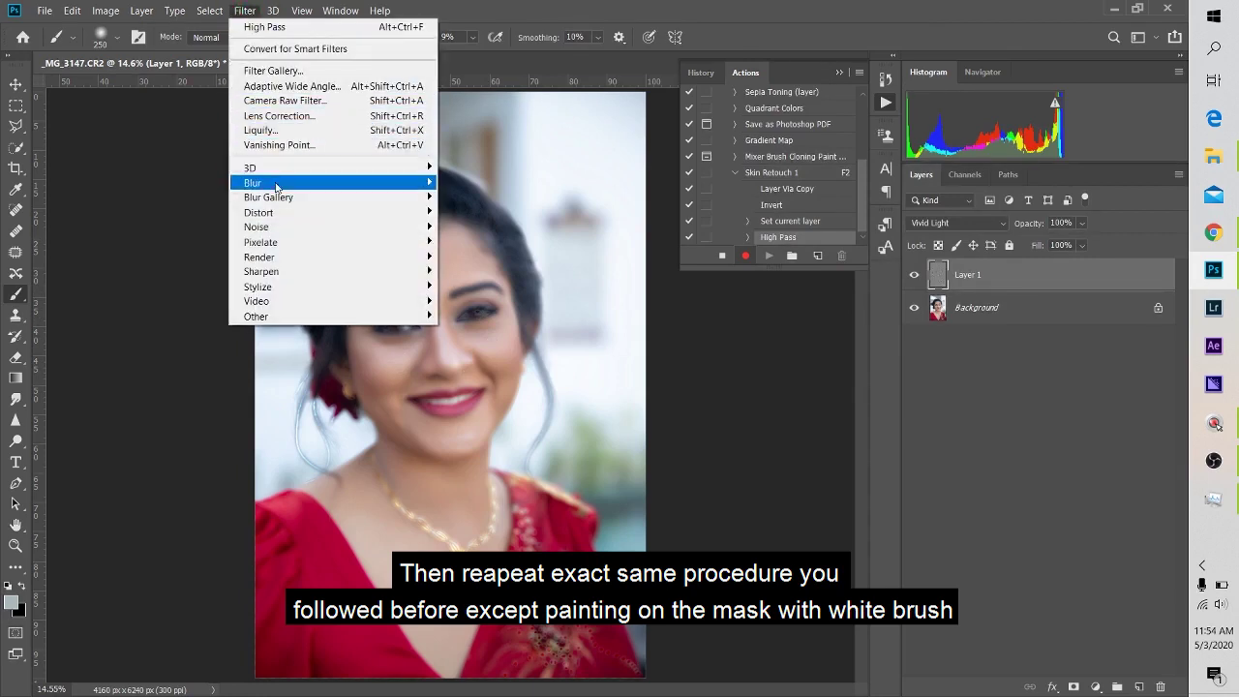
mouse_move(281, 182)
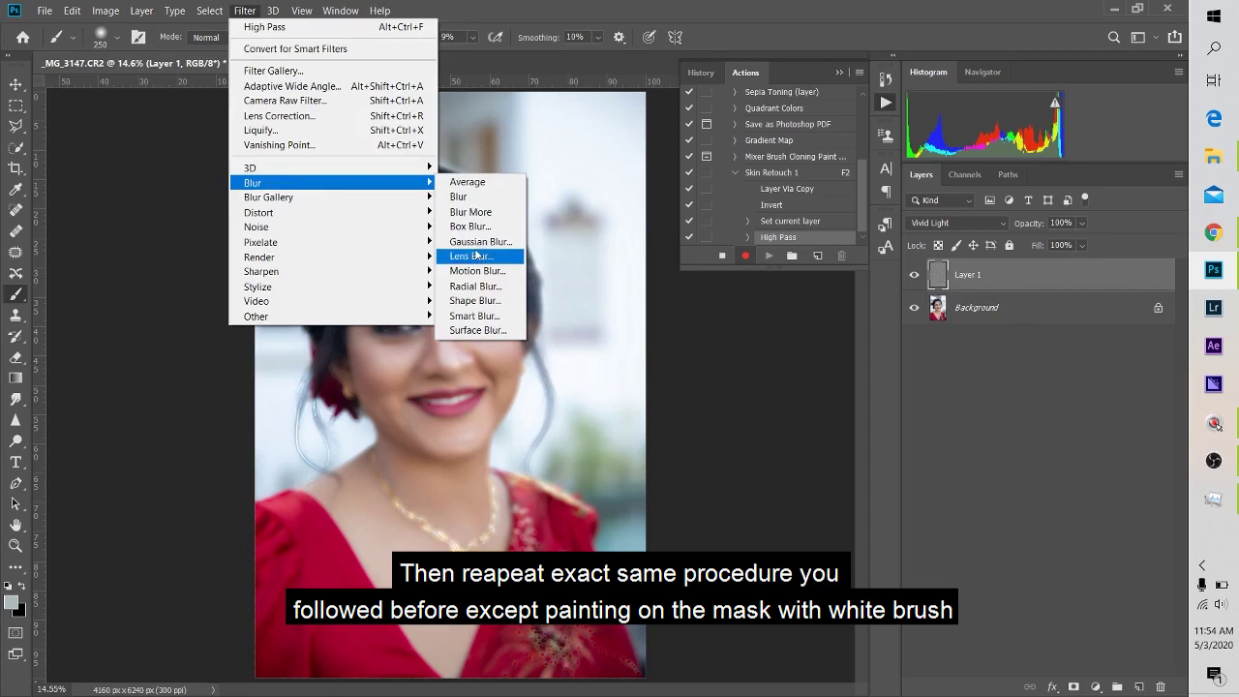
click(481, 241)
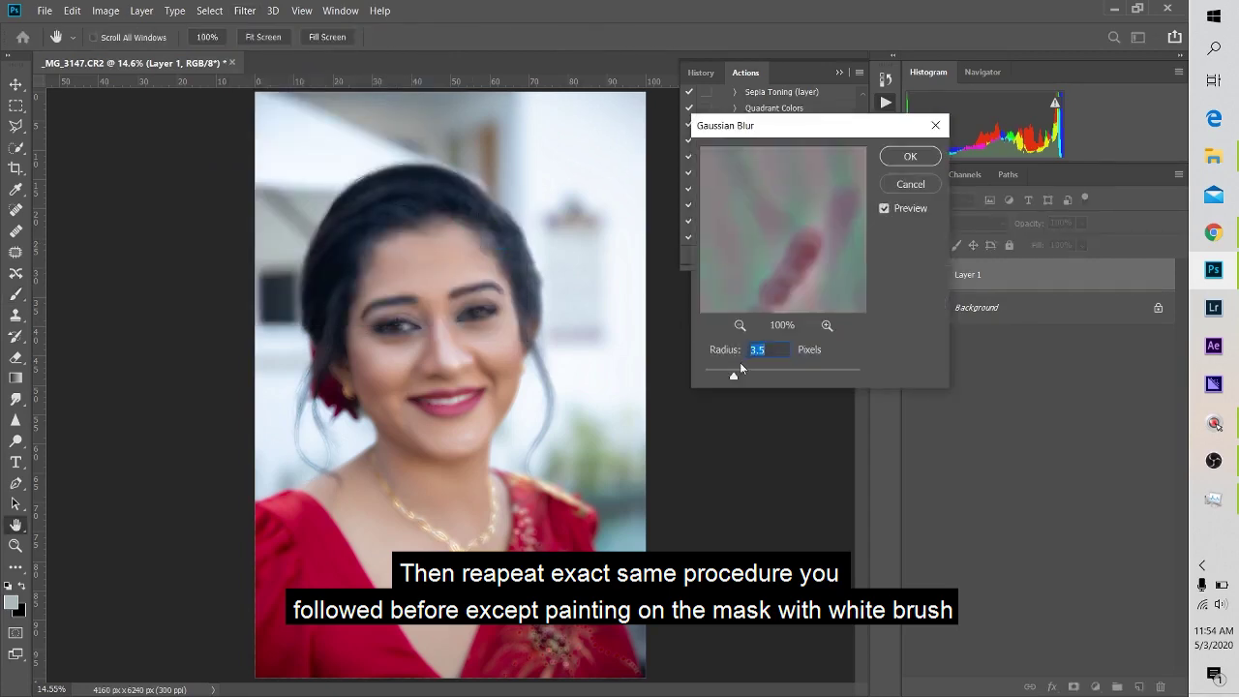
click(910, 155)
key(b)
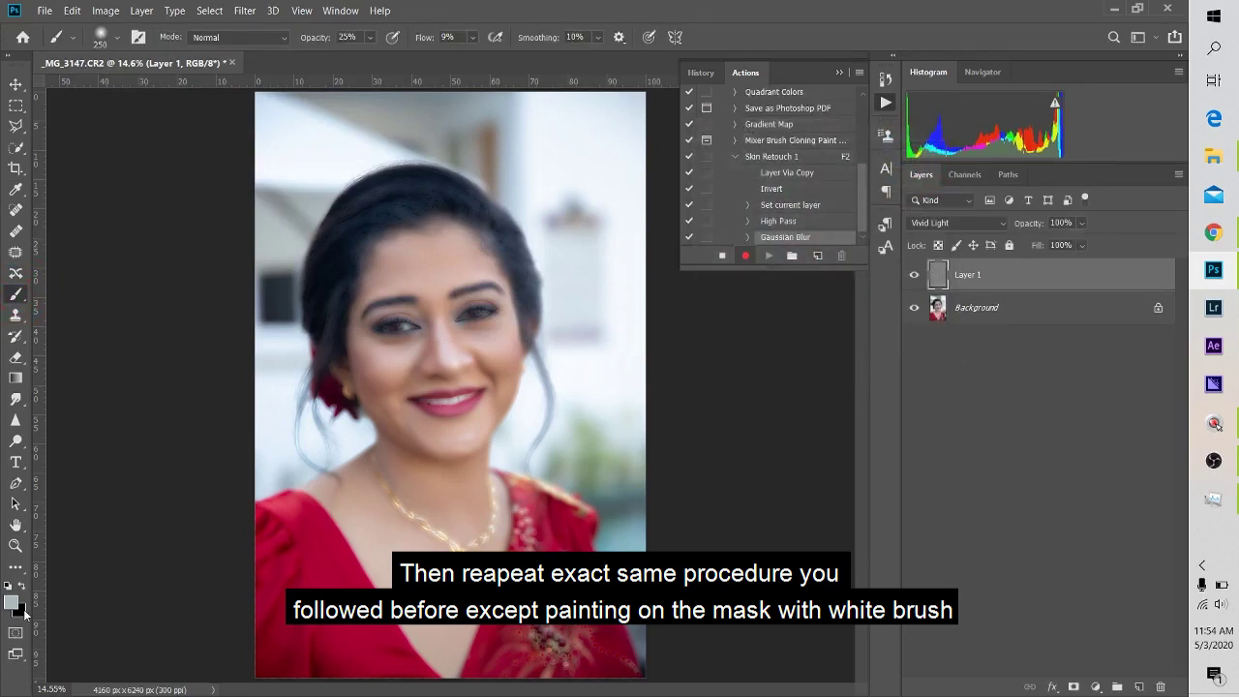
Step: Reset swatches to default with white foreground, then stop recording the action
key(d)
key(x)
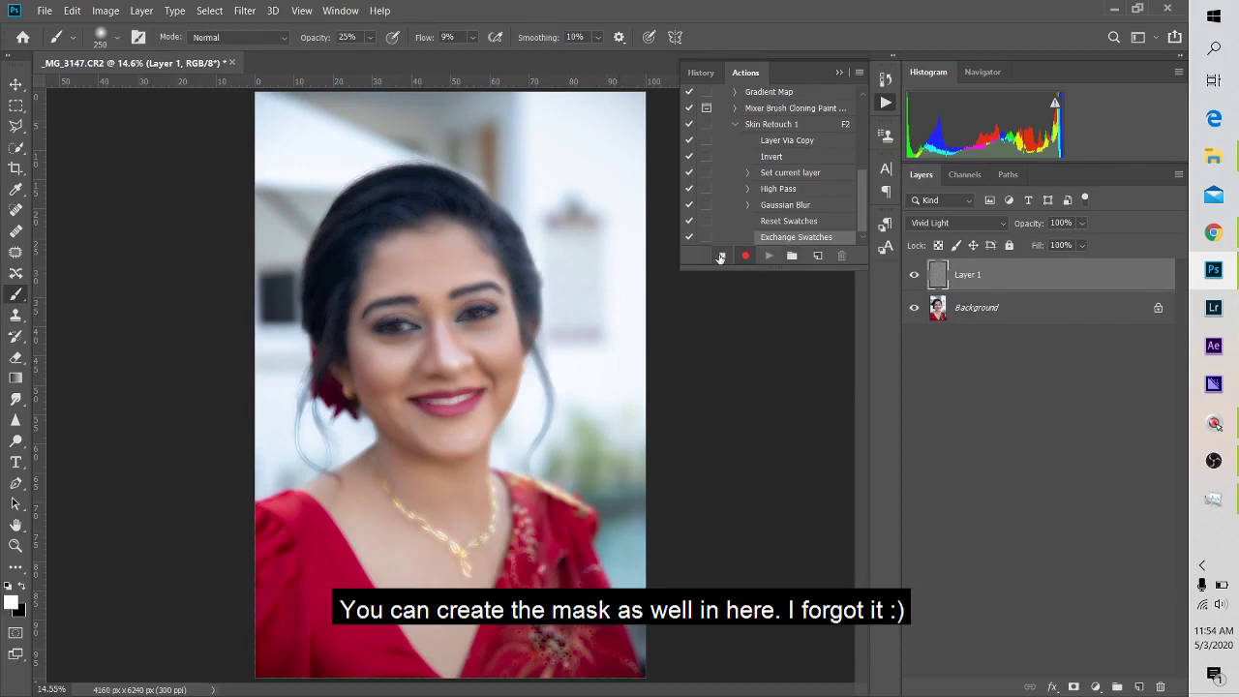
click(720, 256)
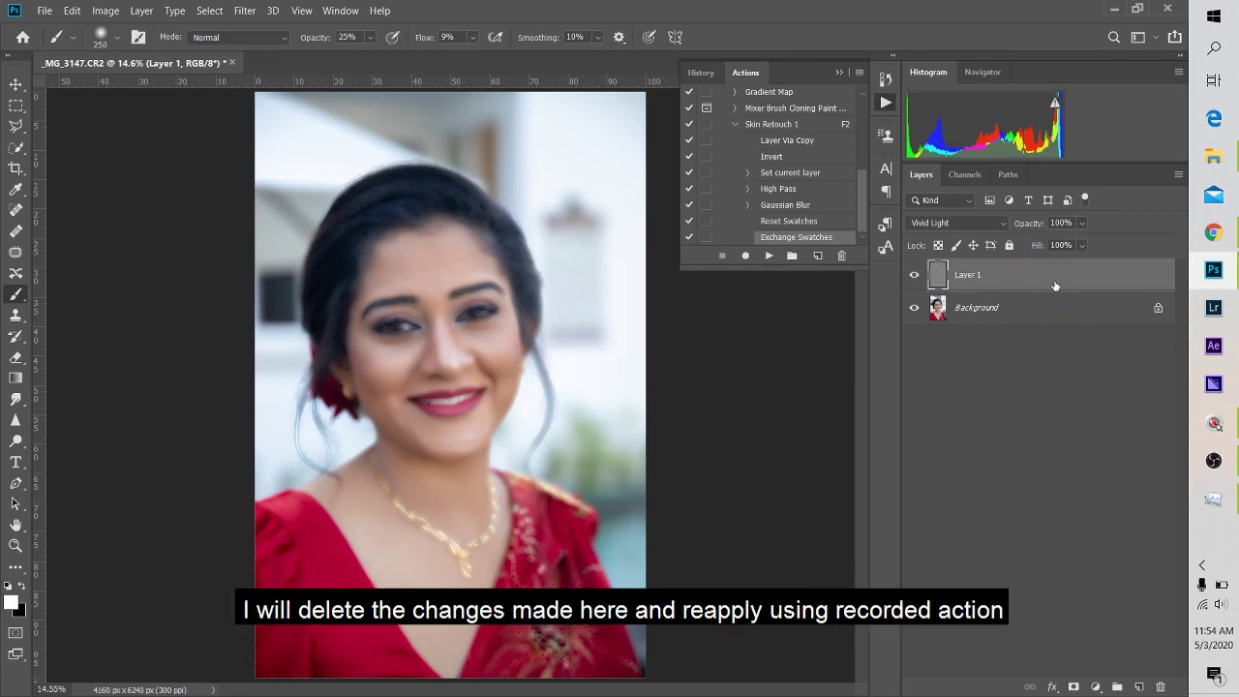
Step: Delete the test Layer 1 and select the Skin Retouch 1 action
key(Delete)
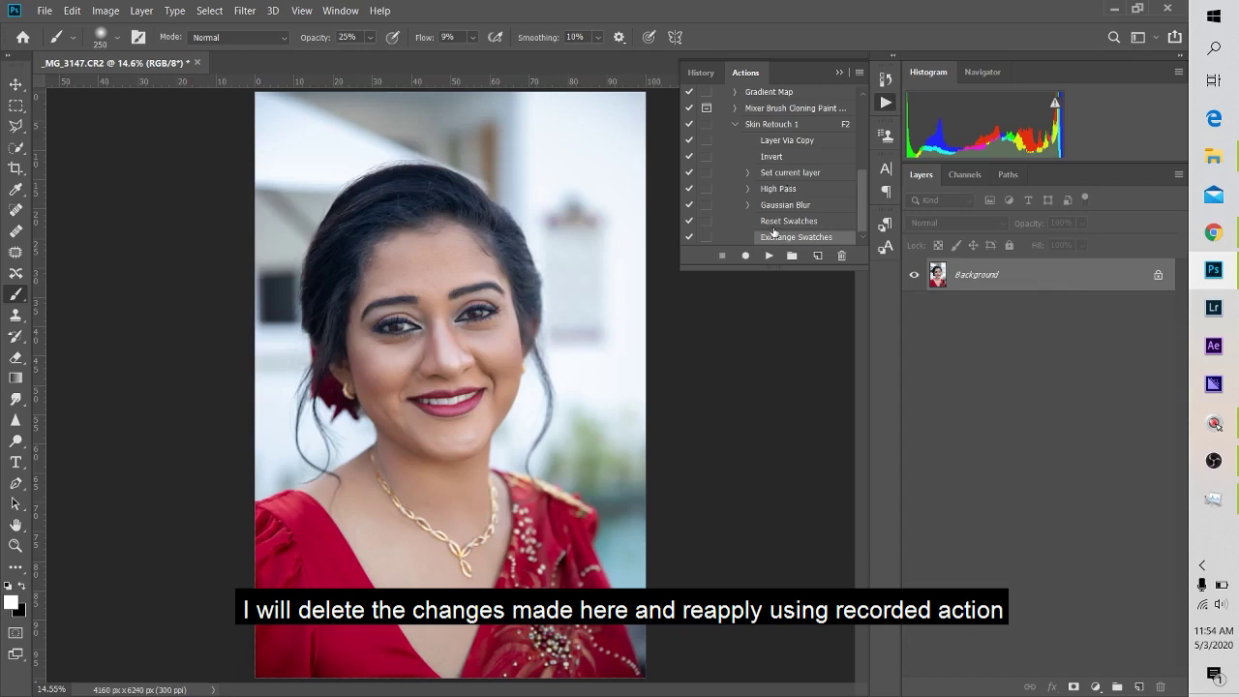
scroll(775, 226, up, 1)
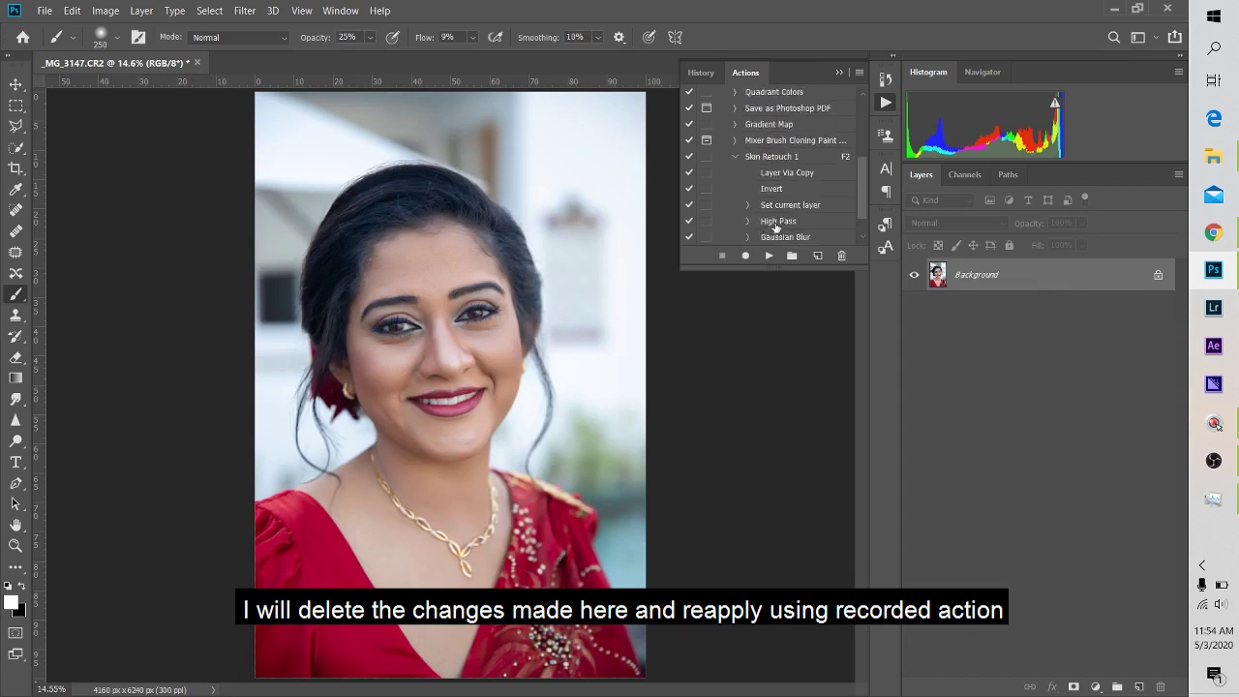
click(776, 157)
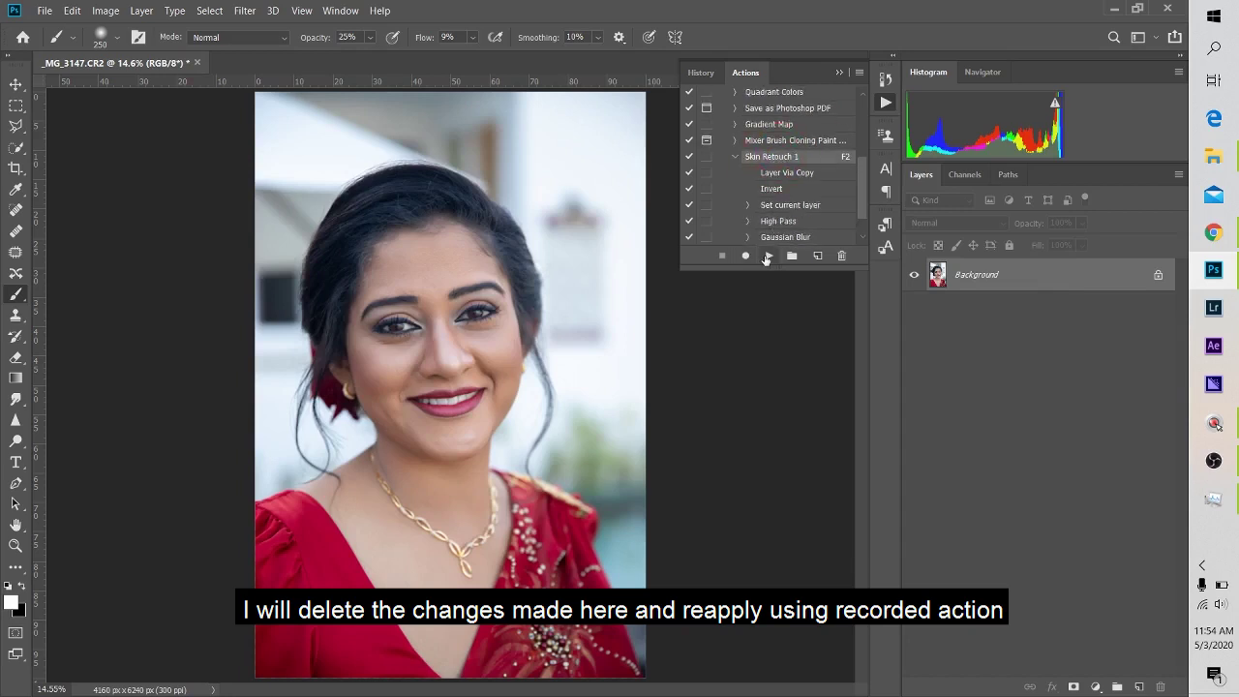
Step: Replay Skin Retouch 1, give Layer 1 a black hide-all mask, and set a 400 brush for painting
click(767, 255)
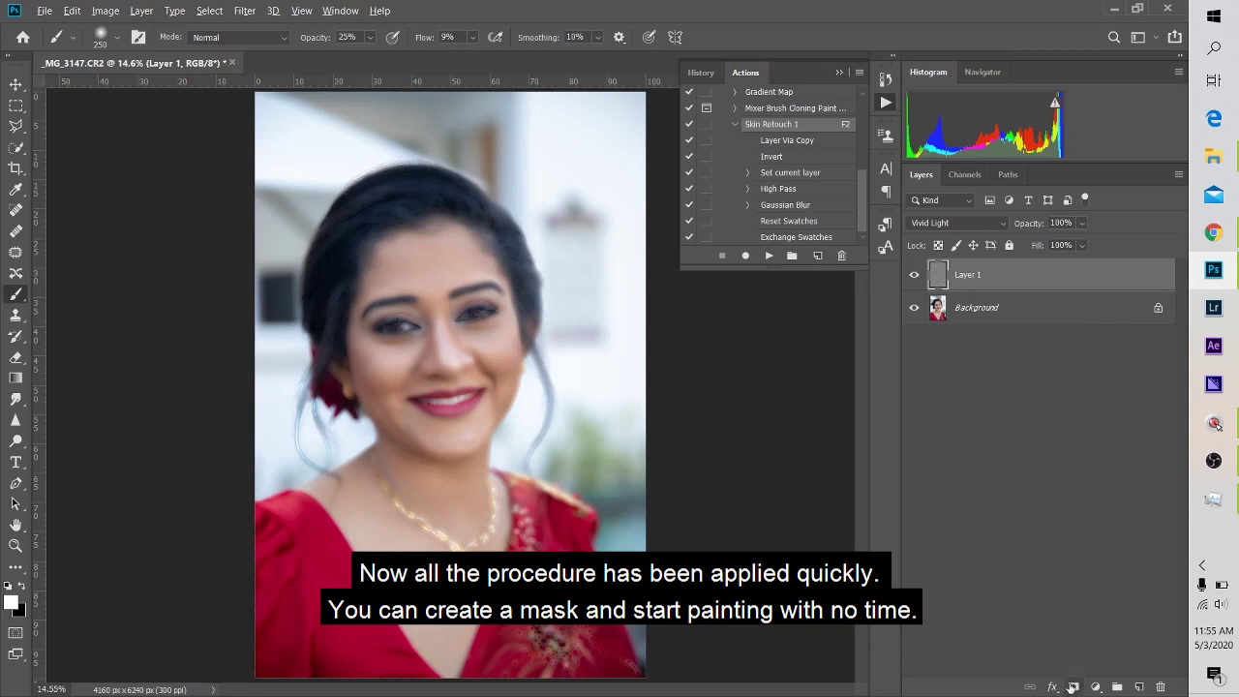
alt+click(1071, 687)
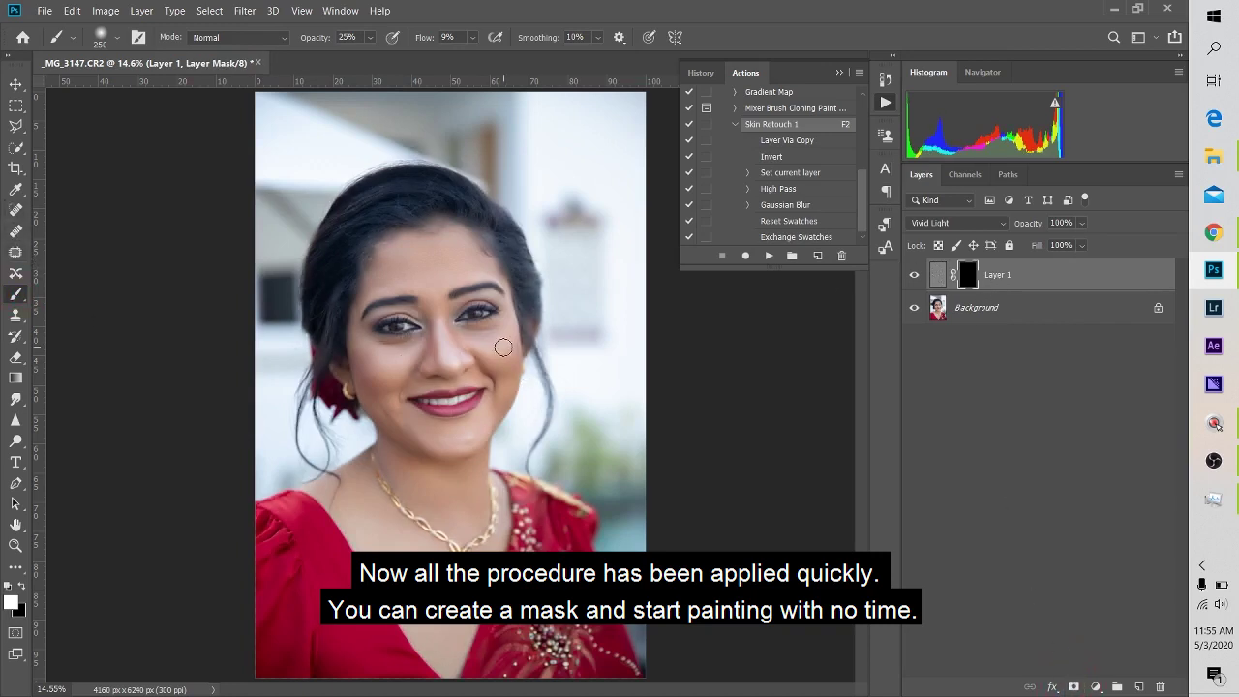
key(bracketright)
key(bracketright)
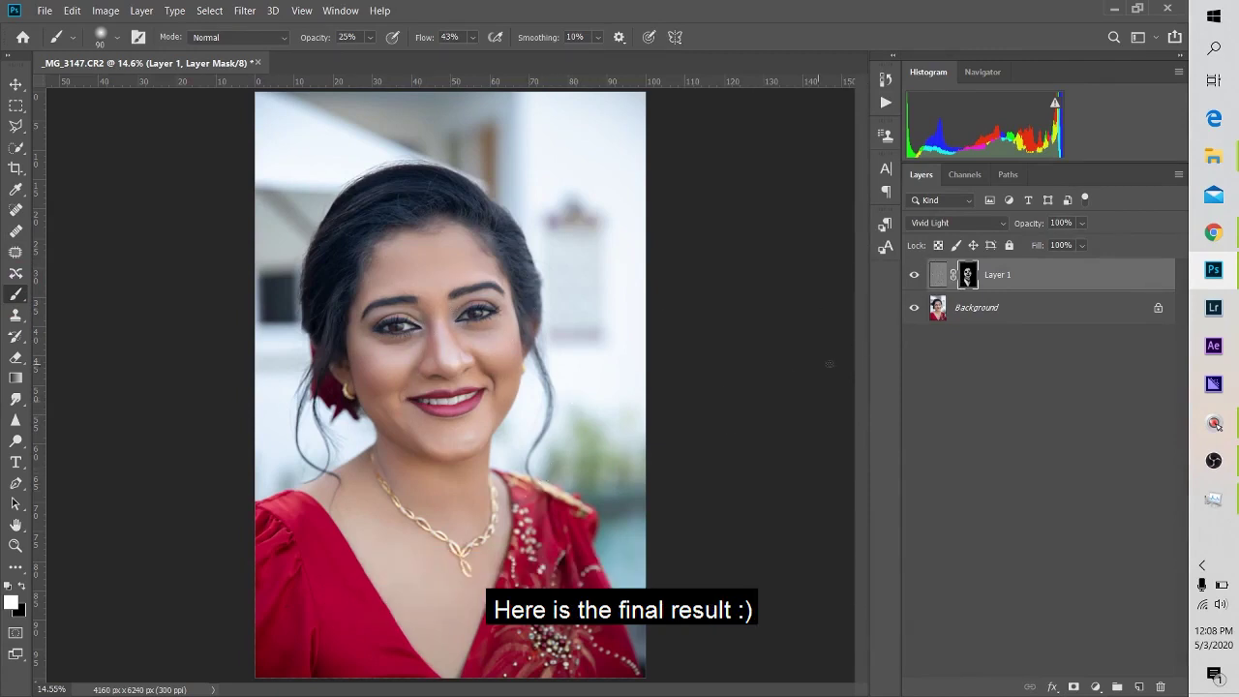
alt+click(914, 309)
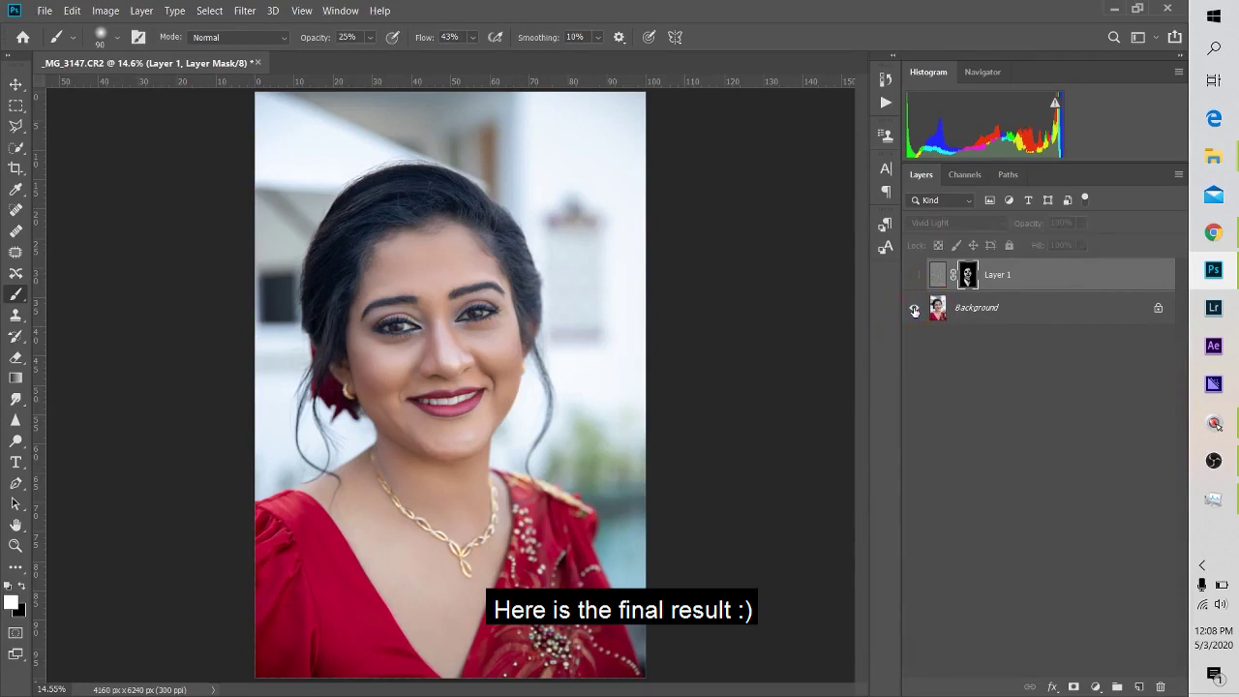
alt+click(914, 309)
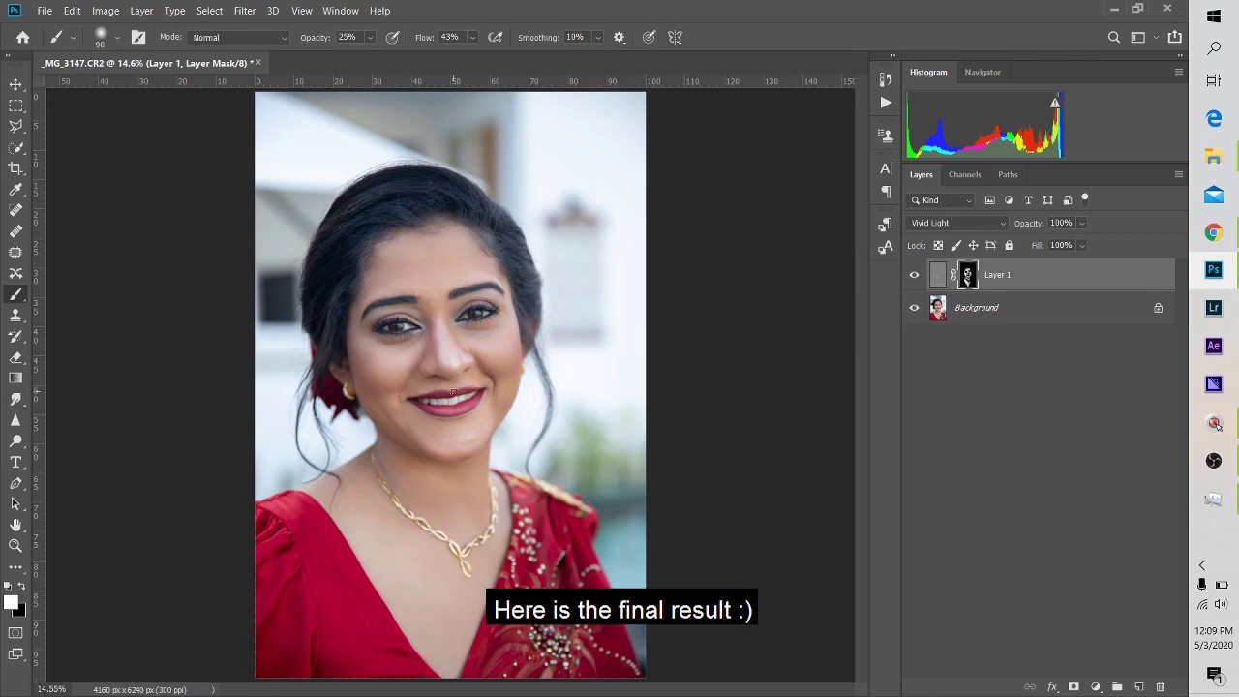
key(z)
mouse_move(424, 371)
mouse_down()
mouse_move(530, 325)
mouse_move(496, 374)
mouse_up()
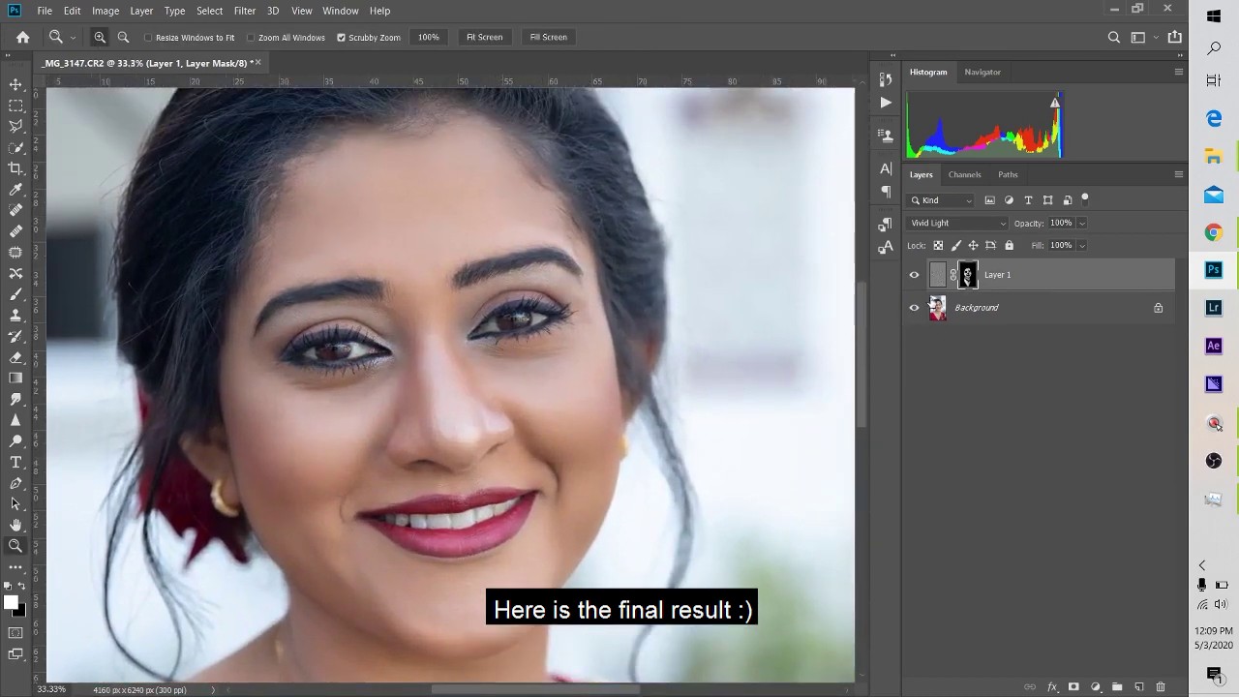
alt+click(913, 308)
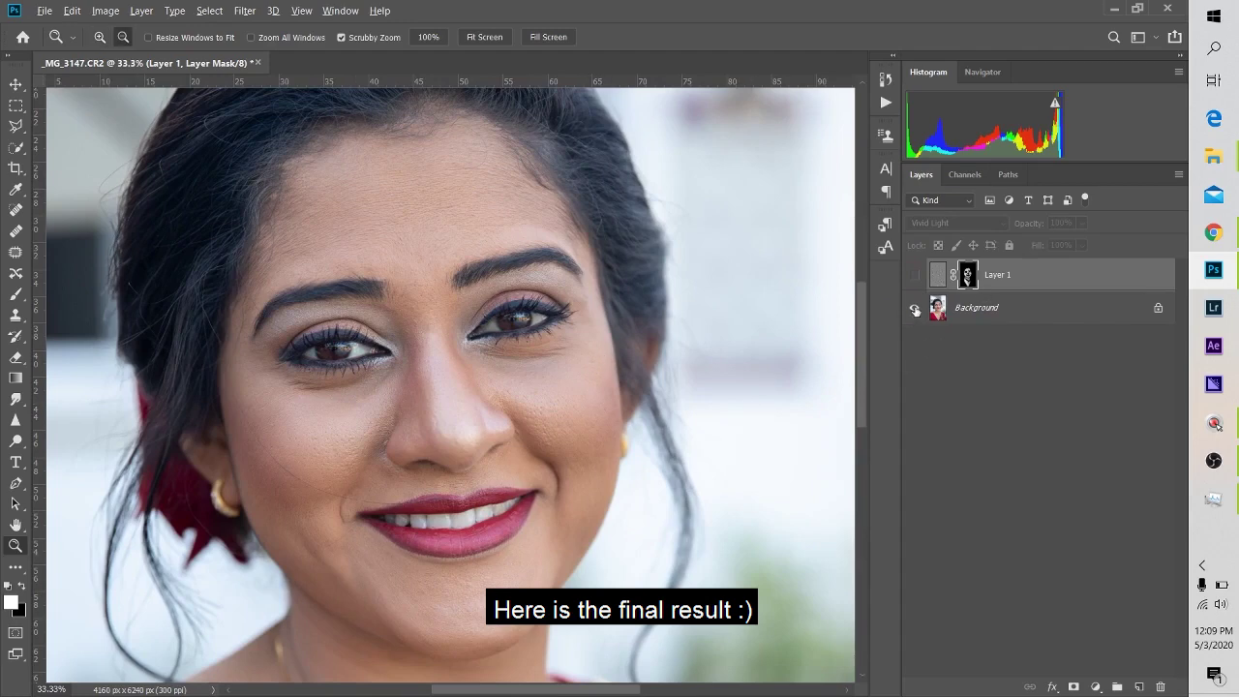
alt+click(915, 309)
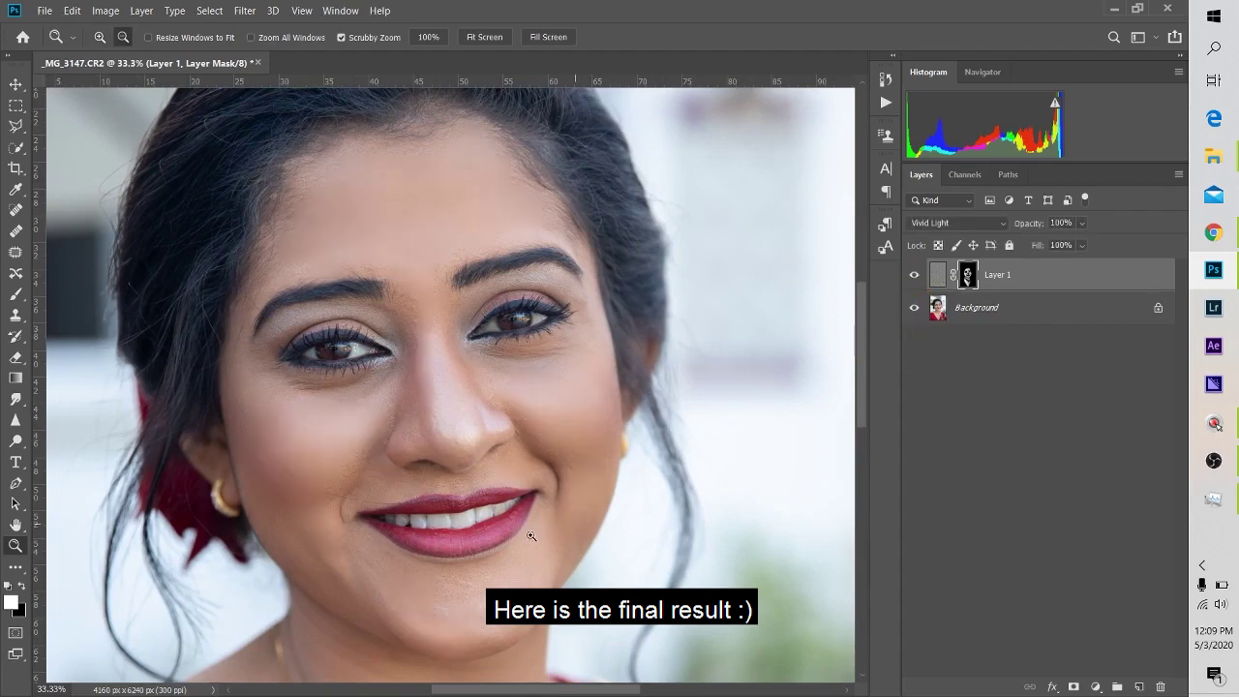